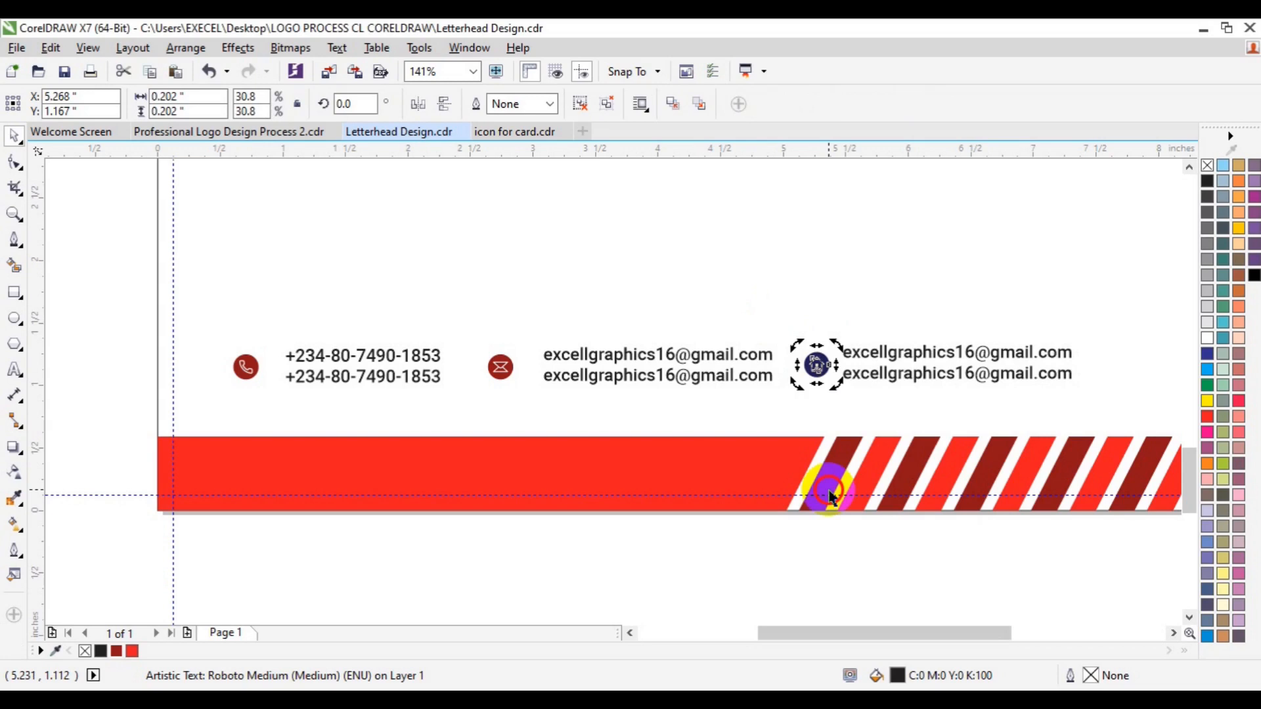
Step: Ungroup the house icon in the footer and fill its circle with the dark red C22 M100 Y100 K32
click(589, 109)
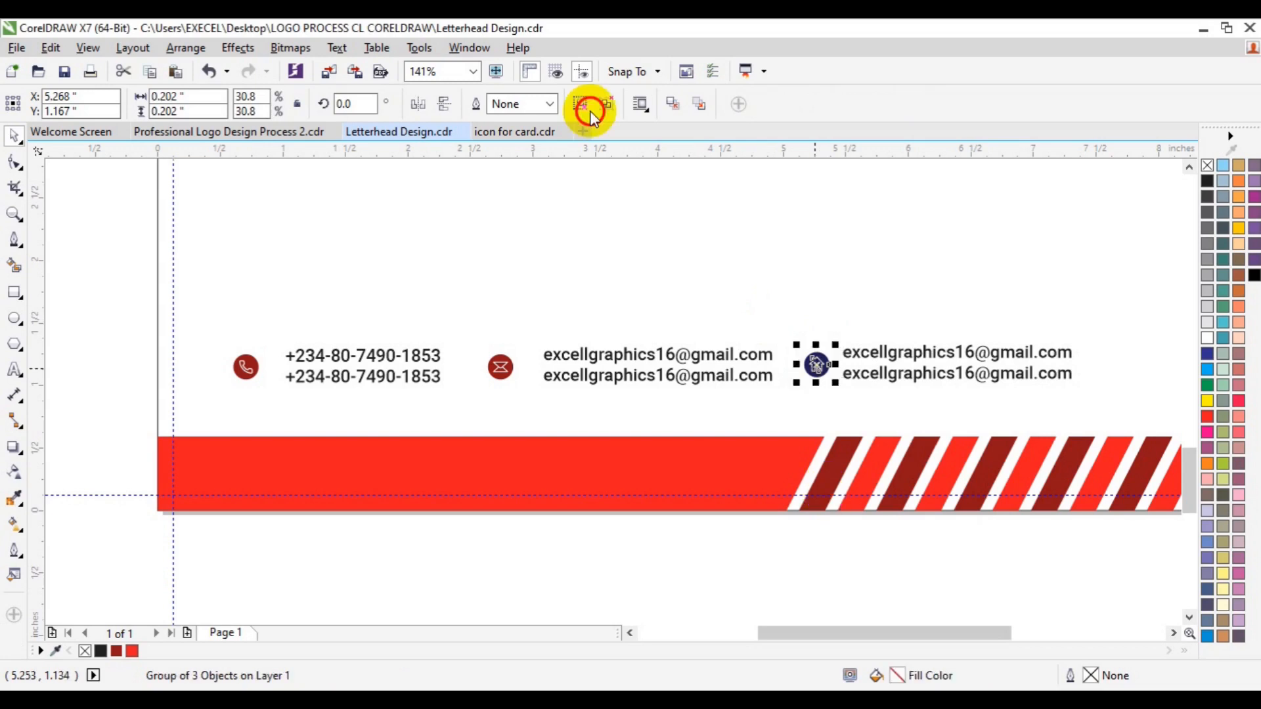
click(590, 111)
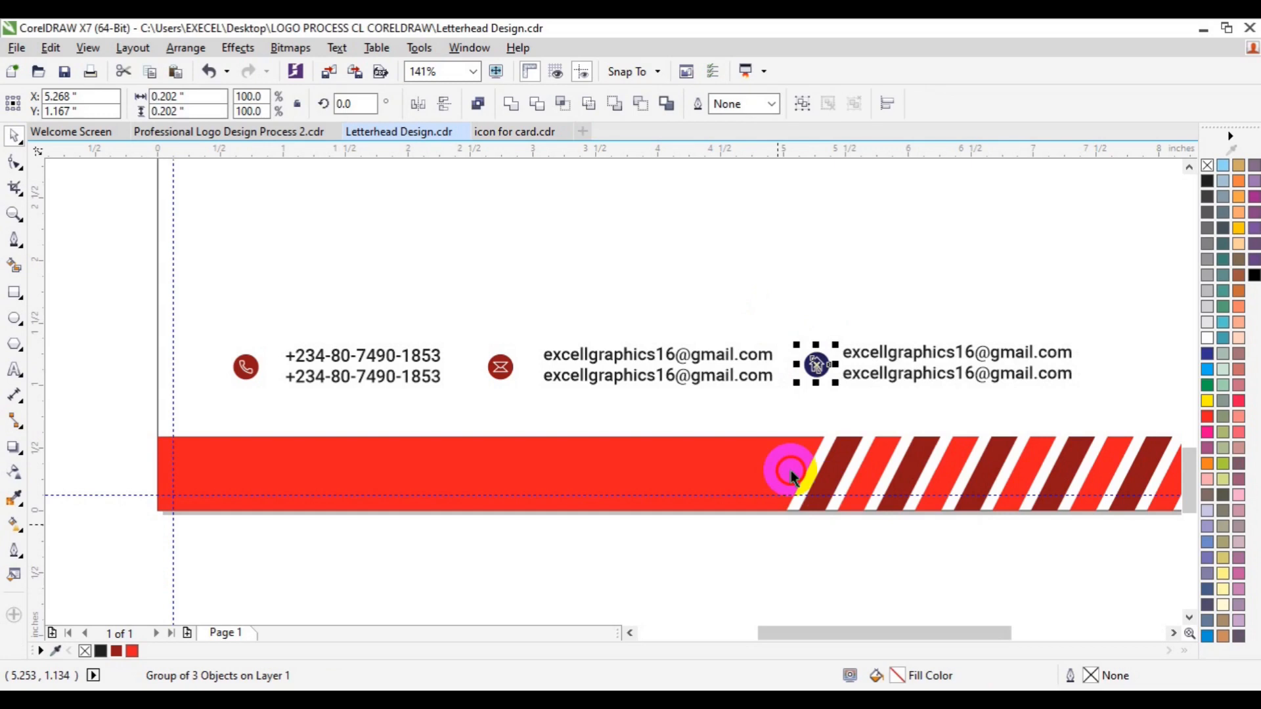
click(813, 377)
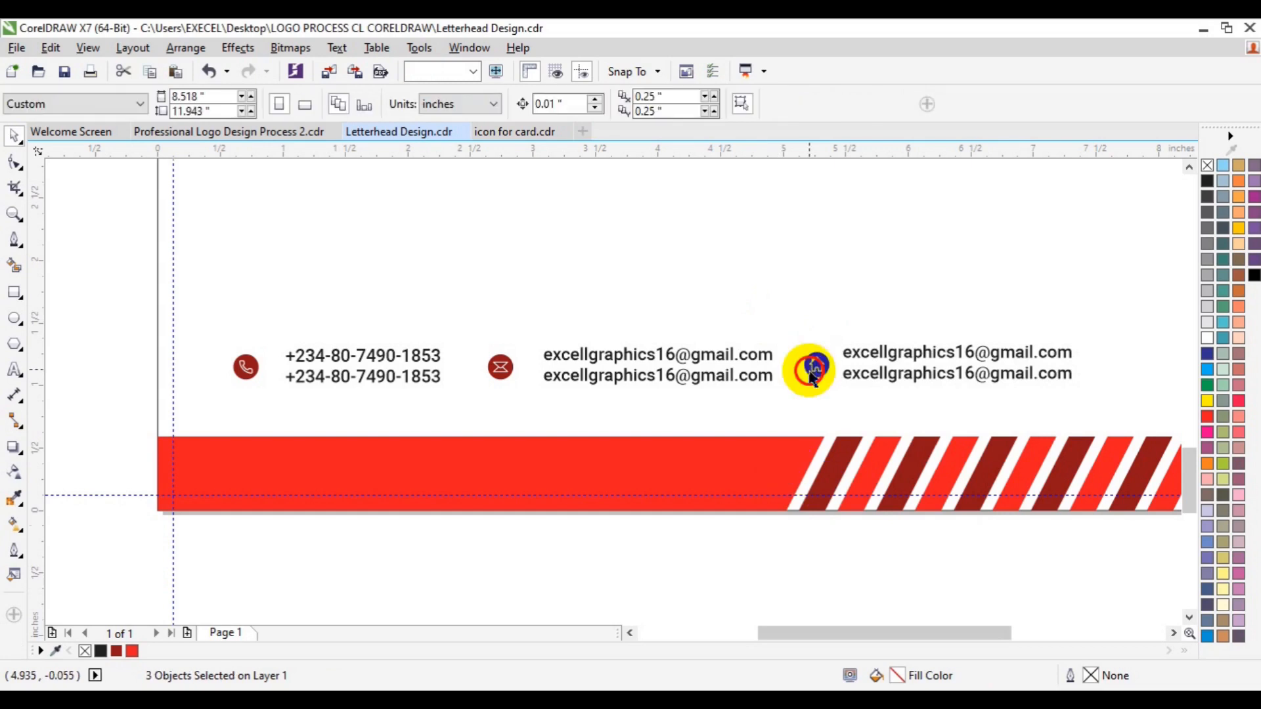
click(117, 652)
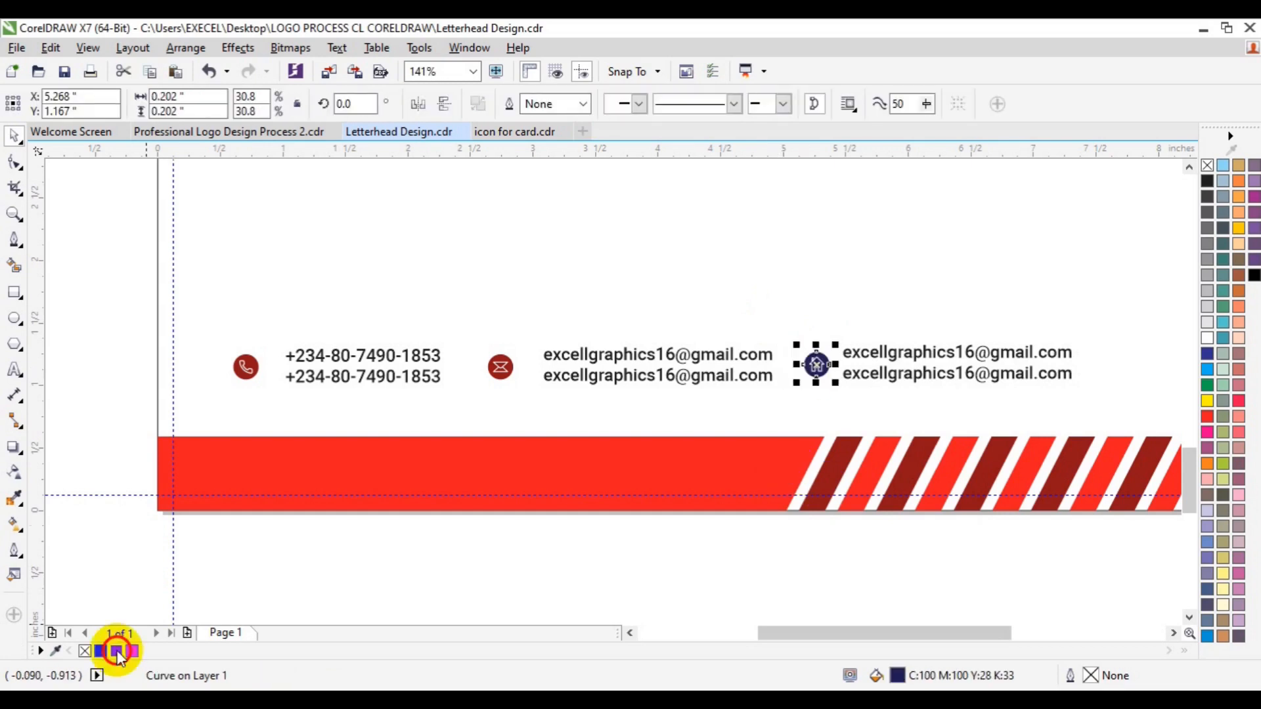
click(721, 591)
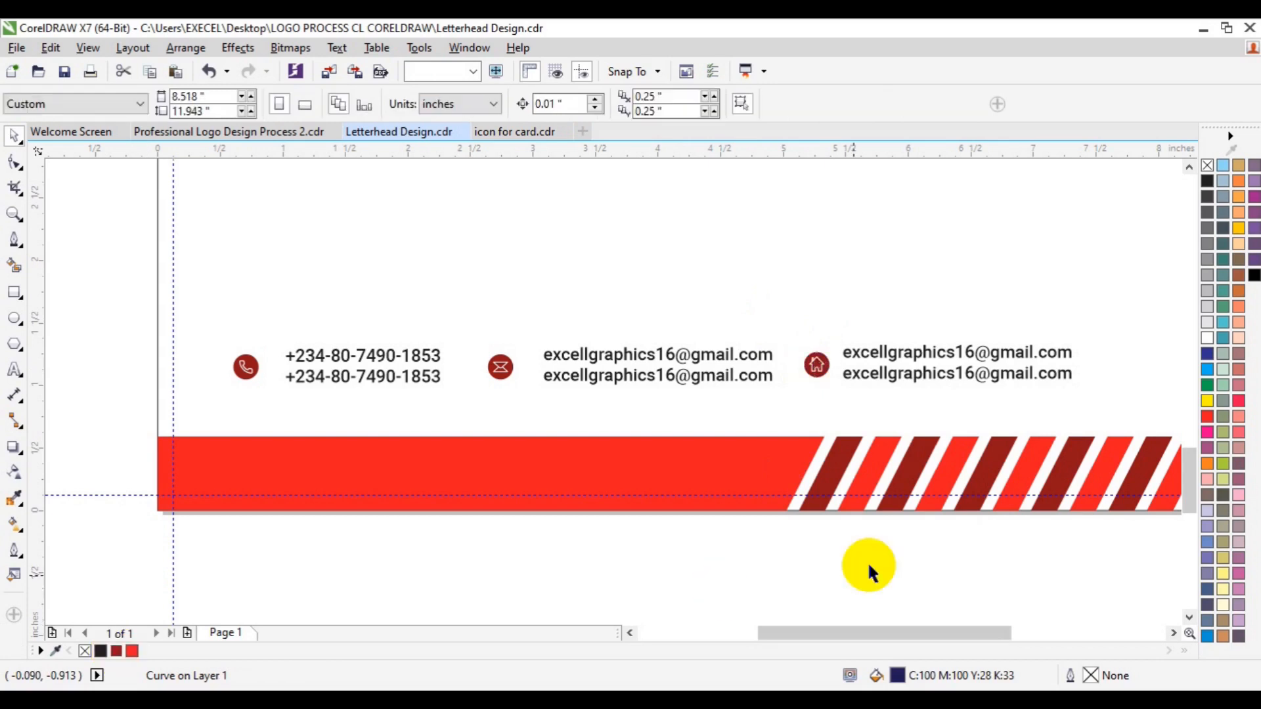
drag(867, 564, 783, 336)
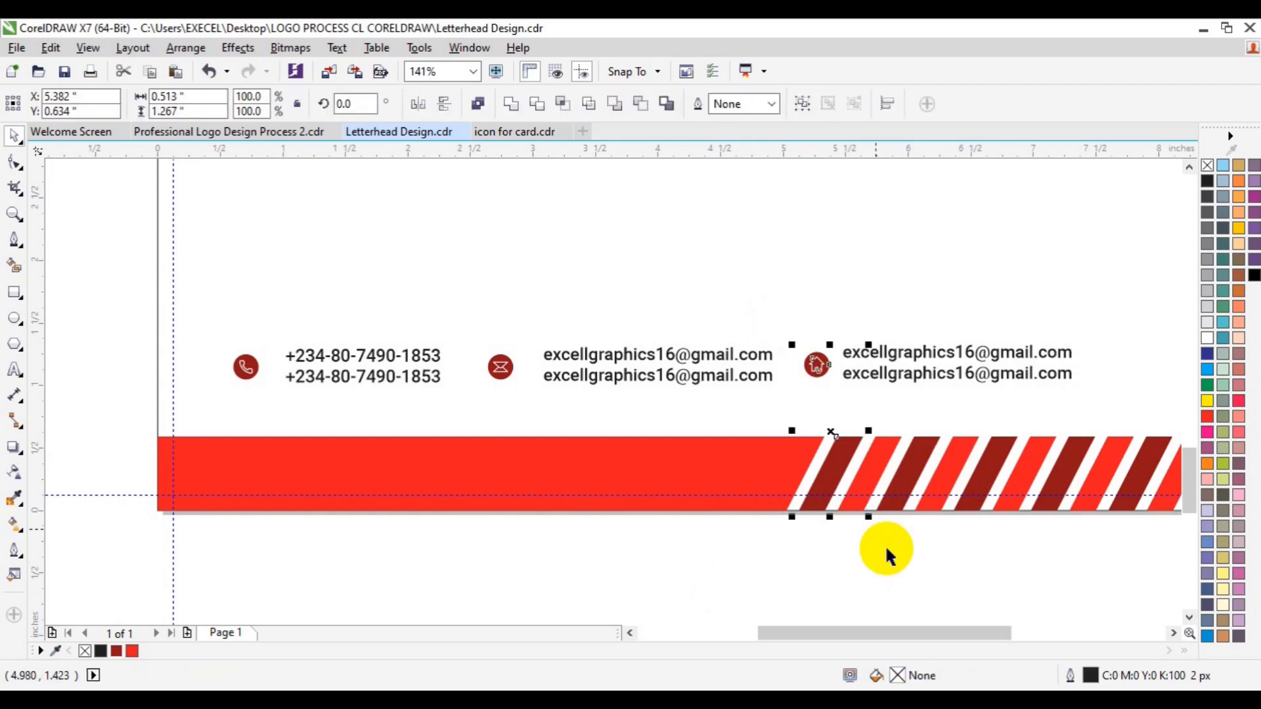
click(836, 383)
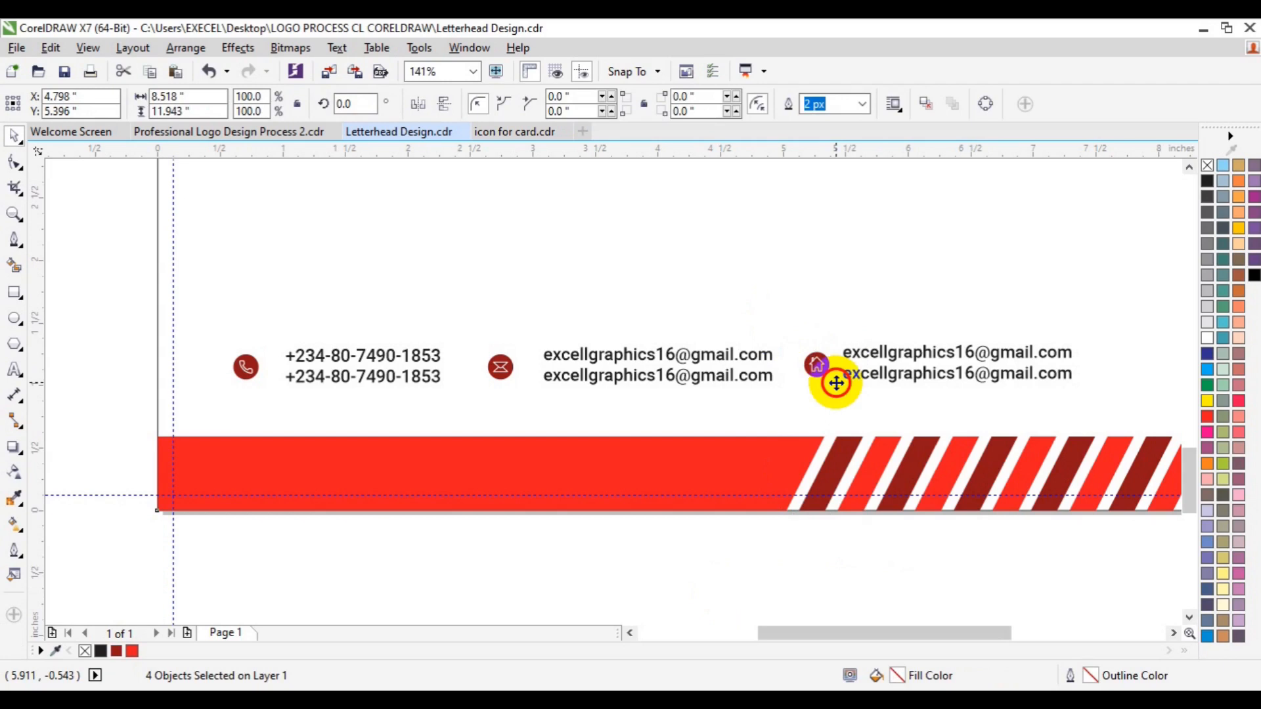
key(ctrl+z)
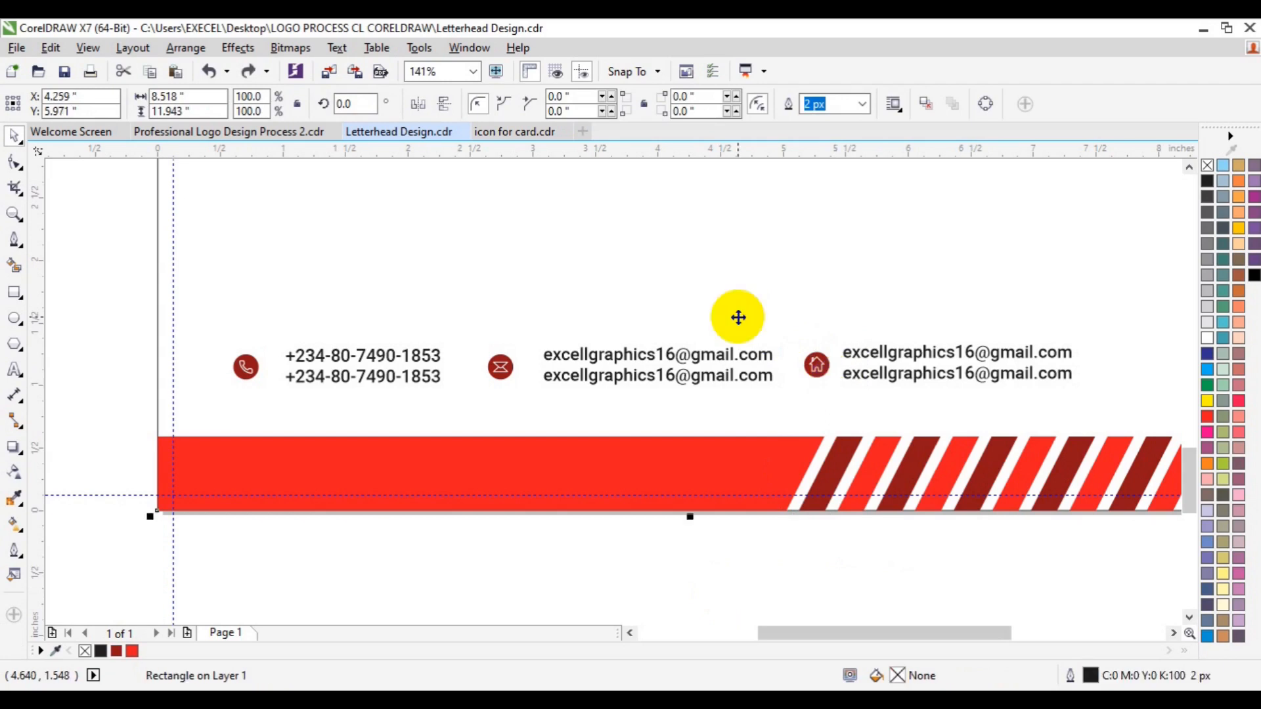
click(815, 366)
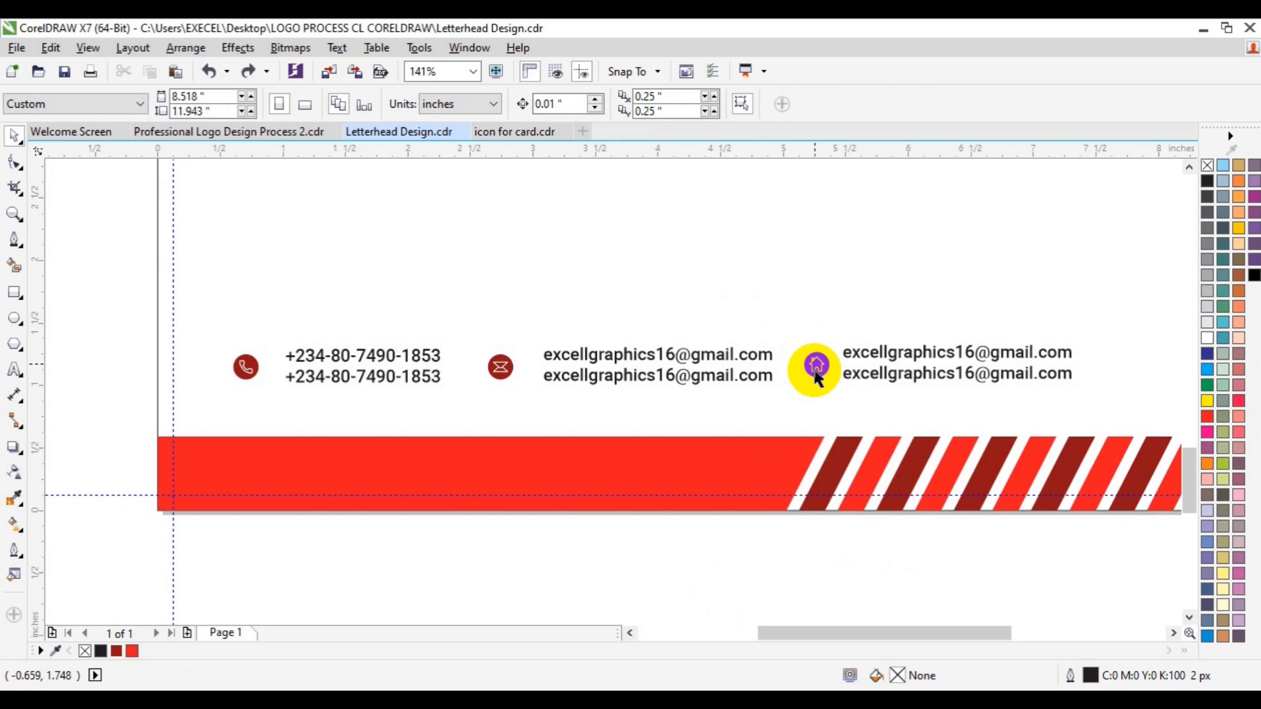
click(815, 372)
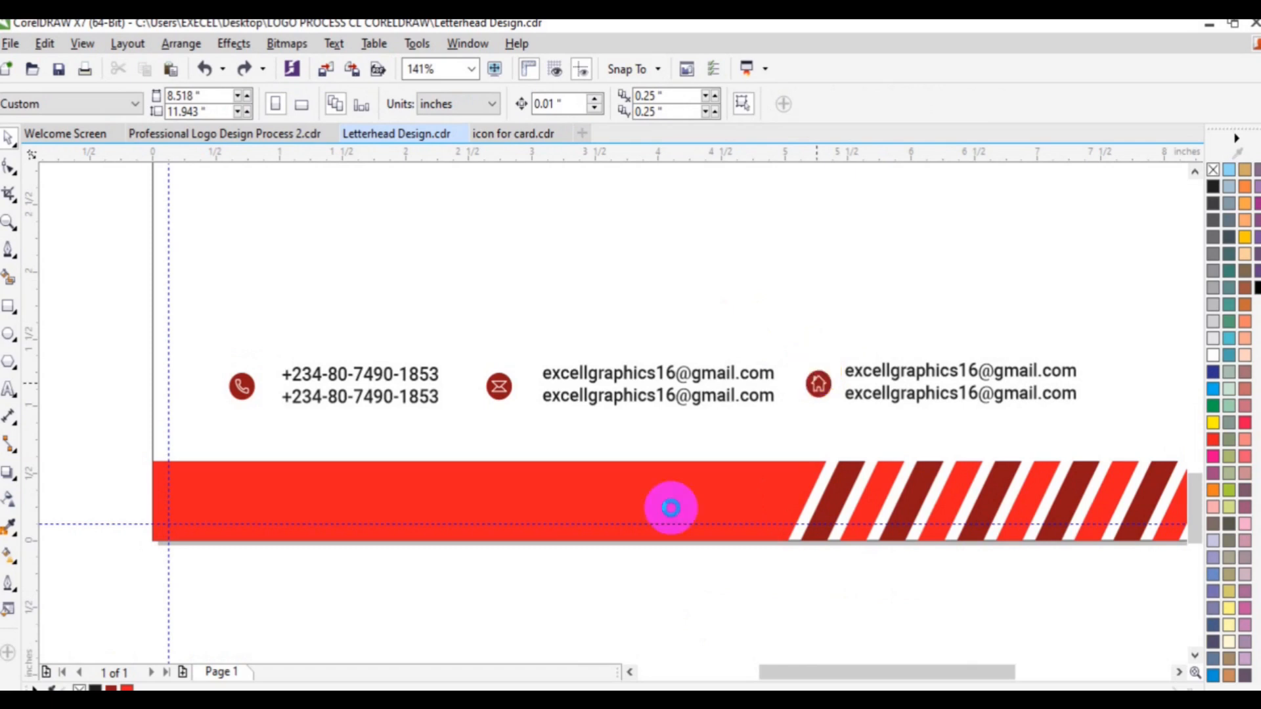
click(813, 371)
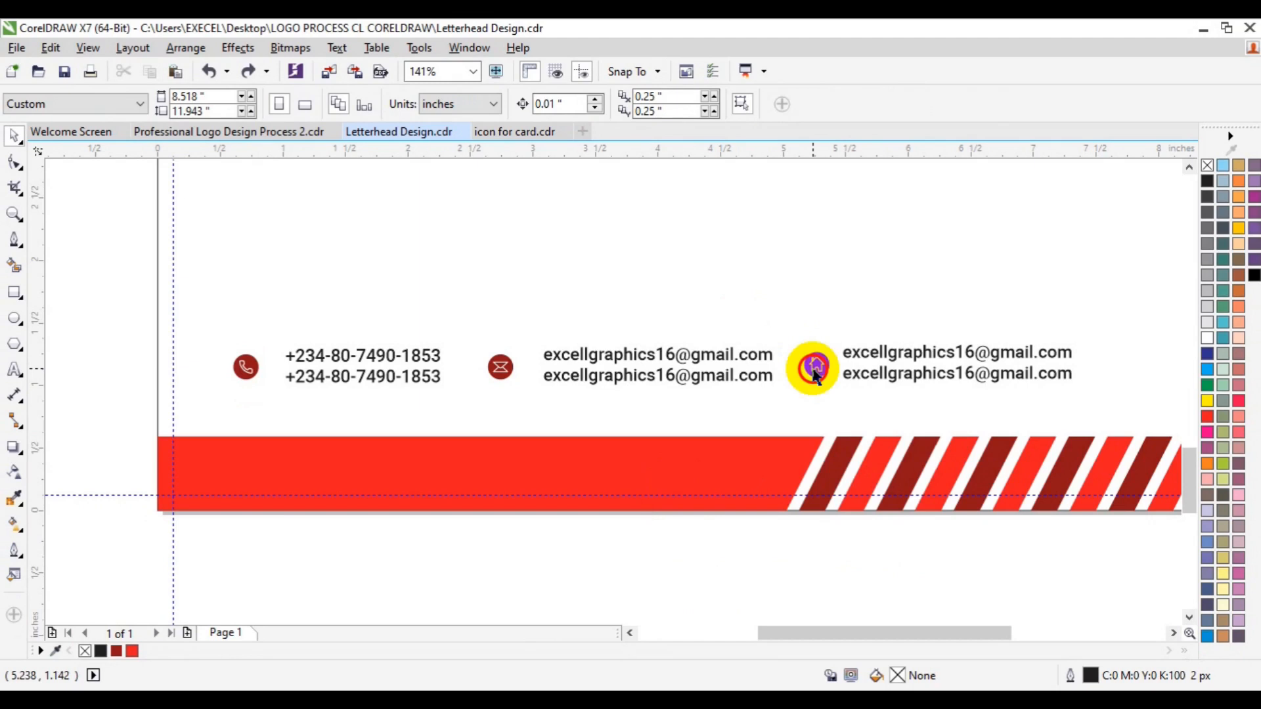
click(812, 378)
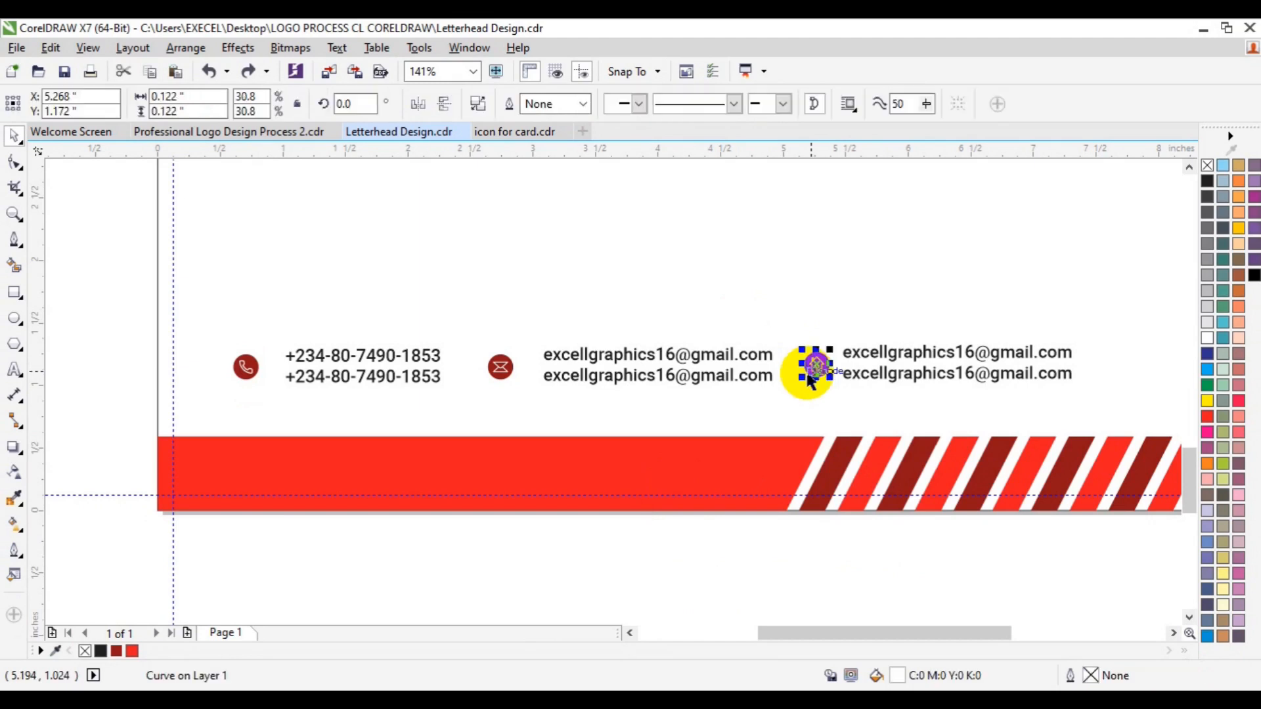
click(810, 307)
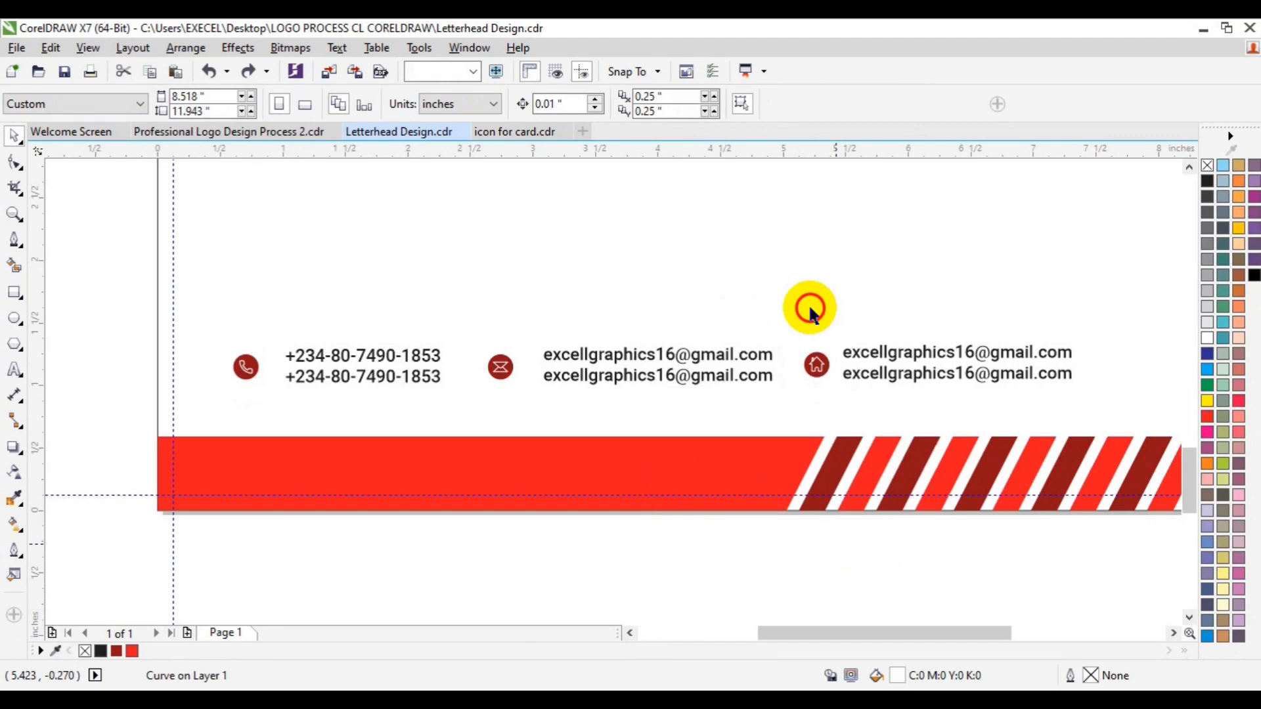
click(815, 363)
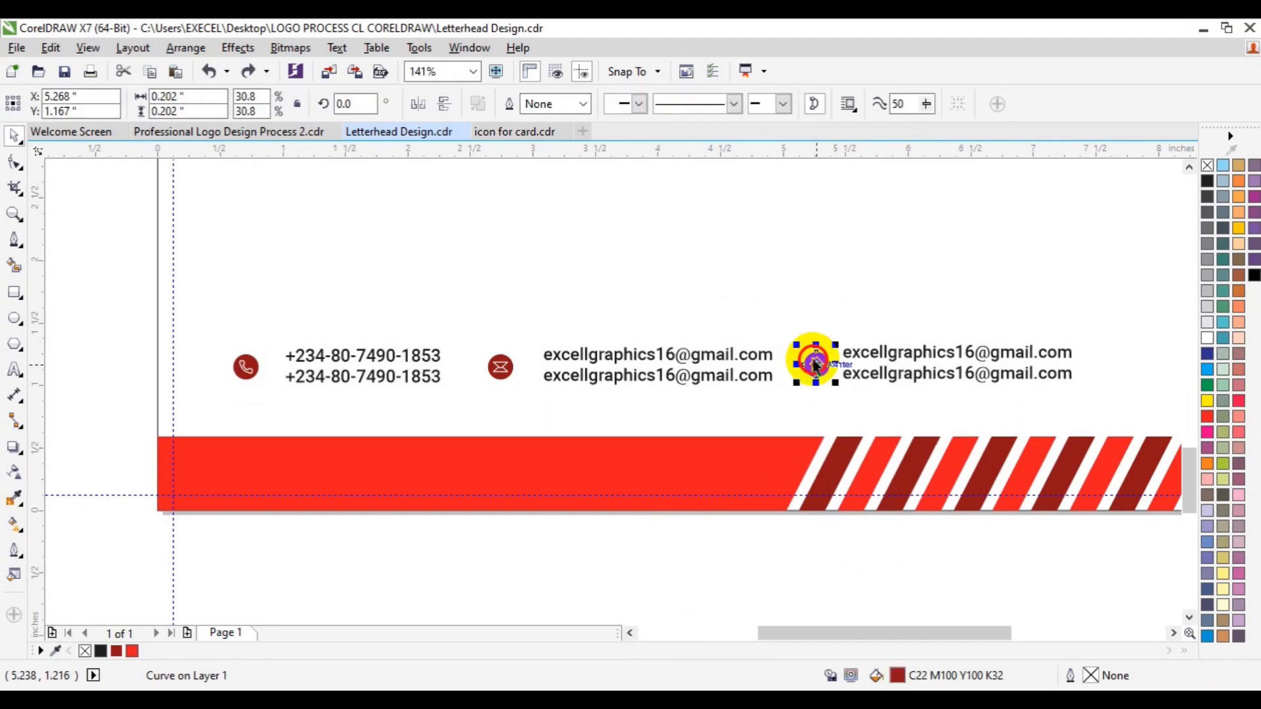
Step: Delete the unfilled page-sized rectangle with the 2 px black outline that frames the letterhead
click(14, 211)
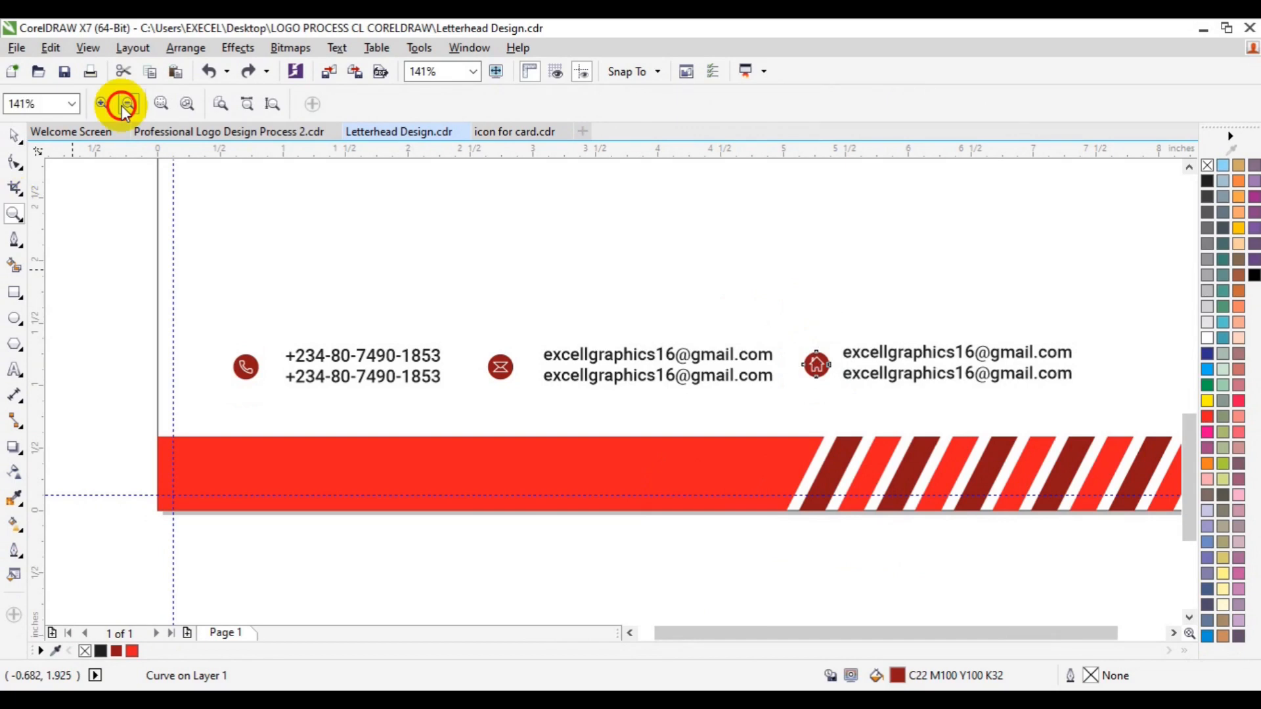
click(123, 105)
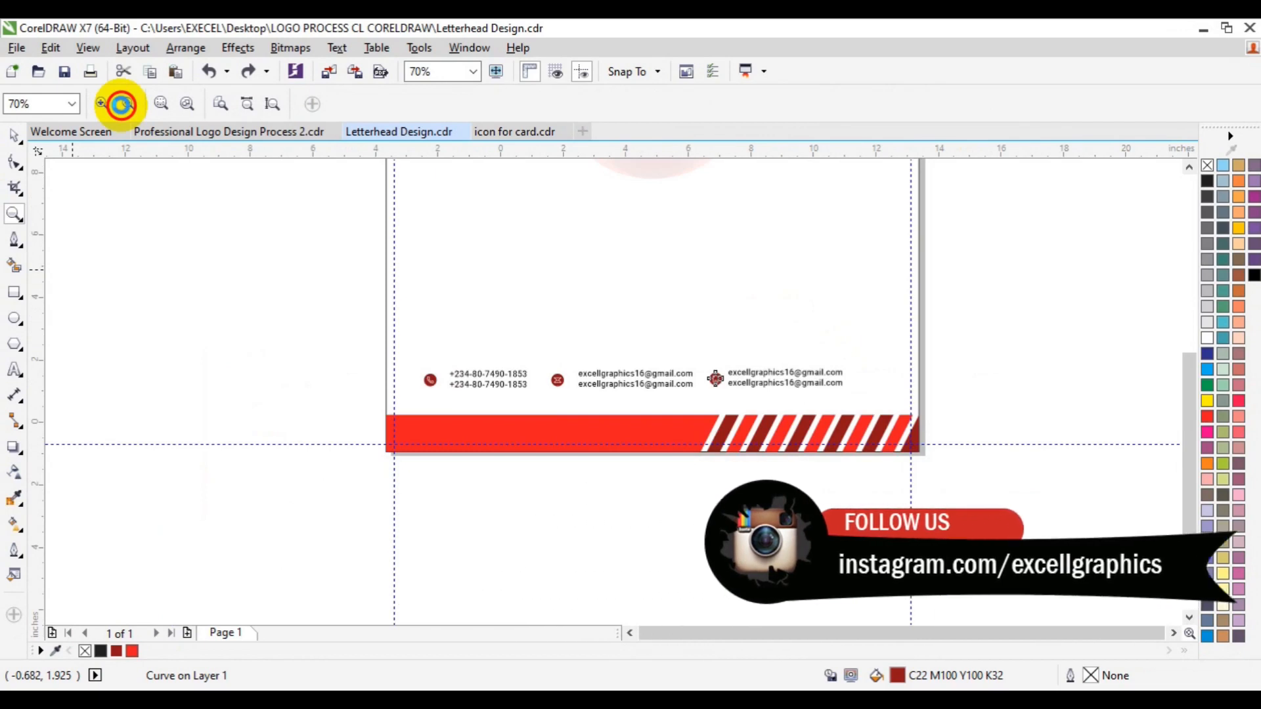
click(120, 104)
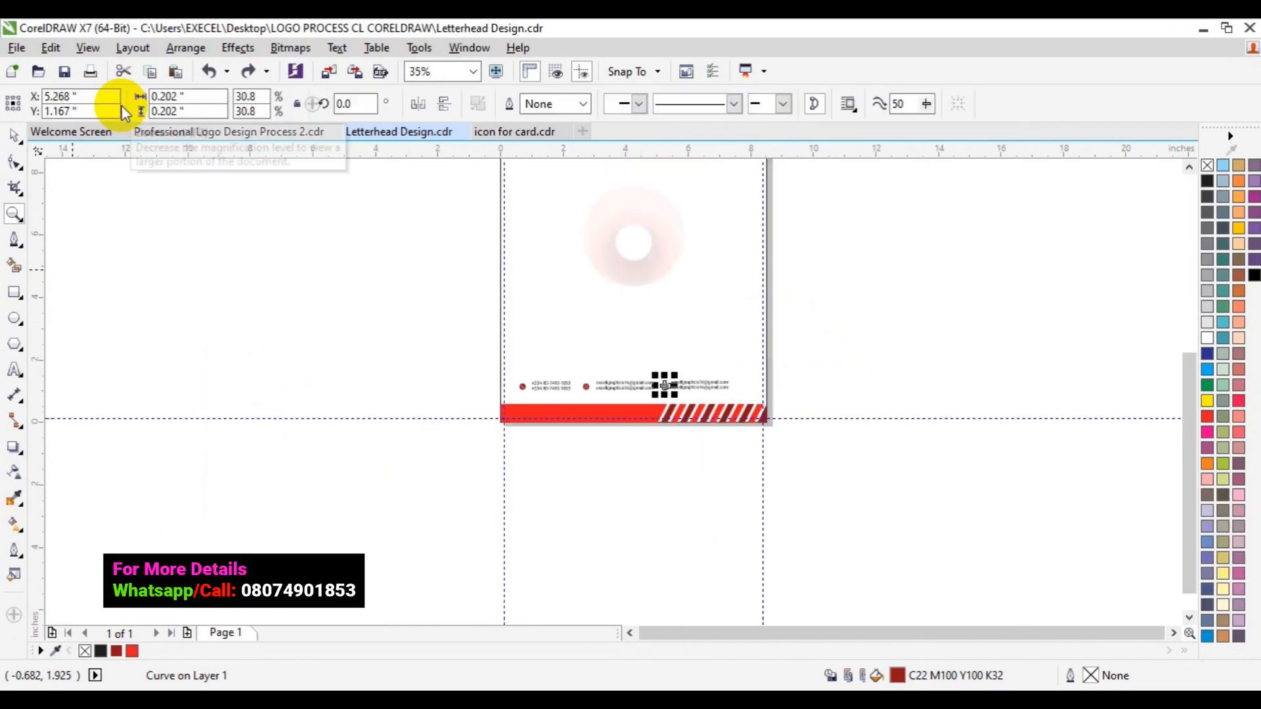
click(1189, 167)
click(719, 483)
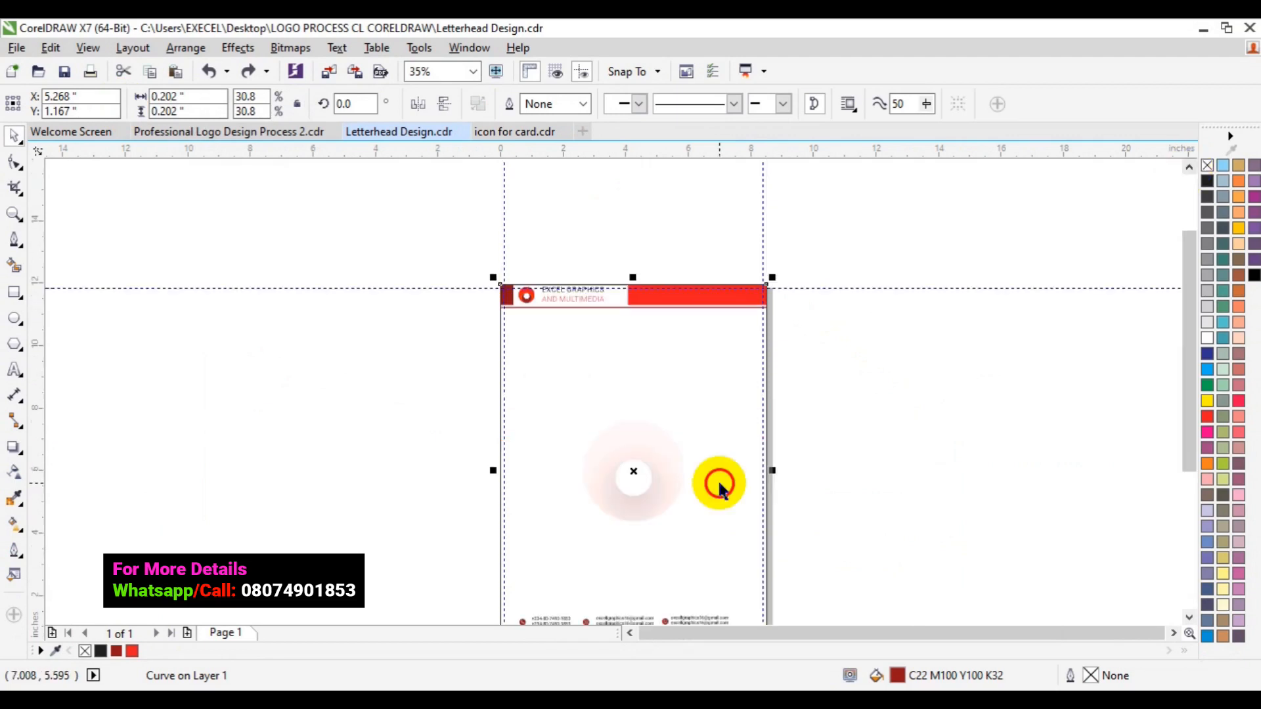
click(719, 483)
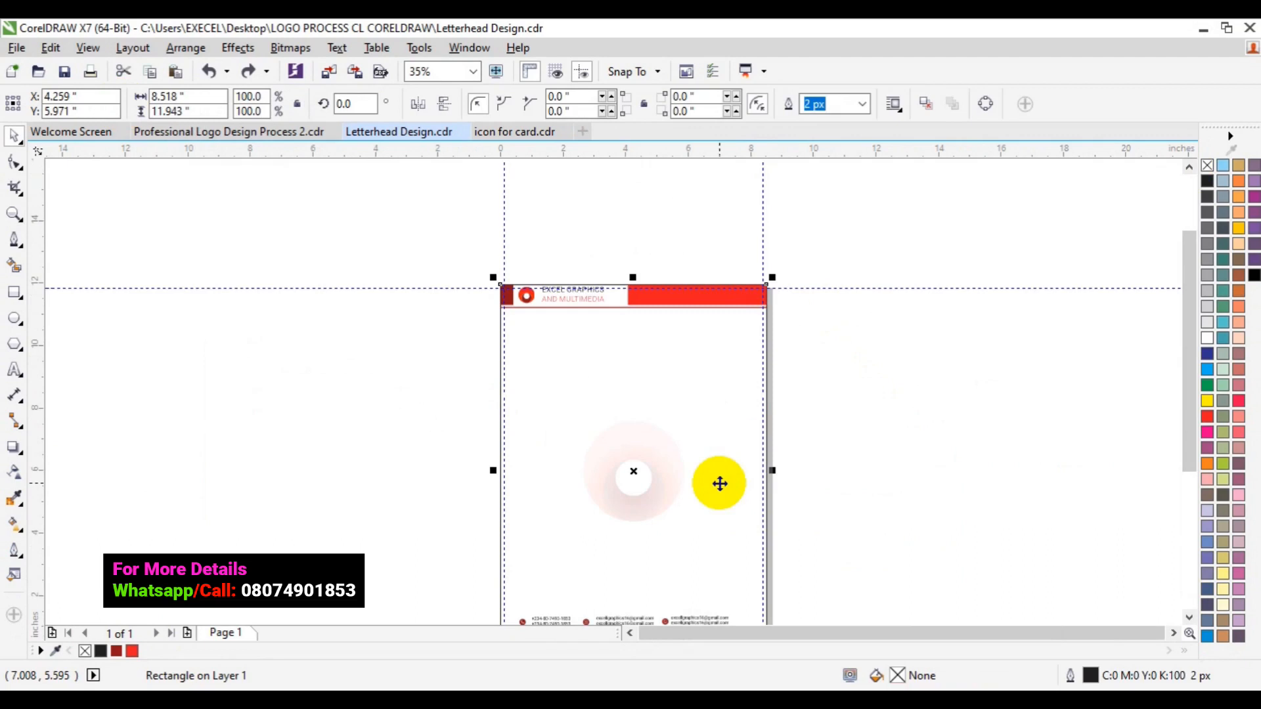
key(Delete)
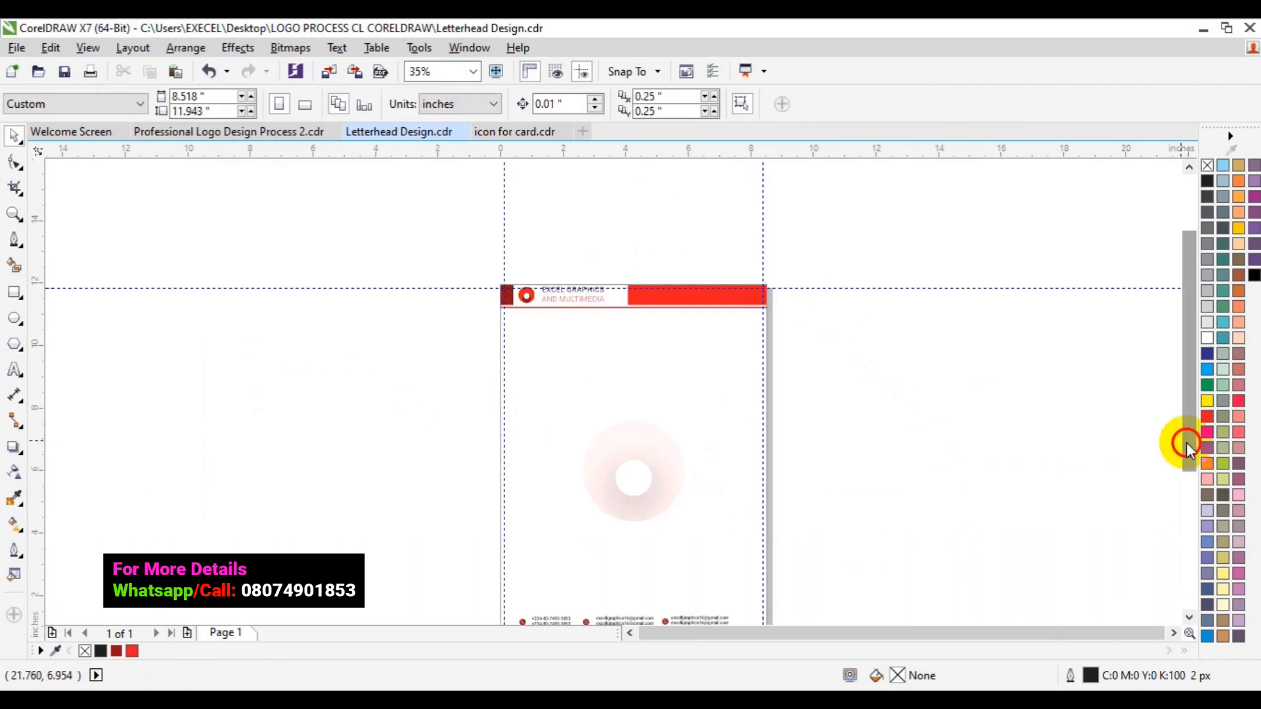
Step: Group the three parts of the house icon in the footer contact row
drag(1186, 442, 1195, 490)
key(z)
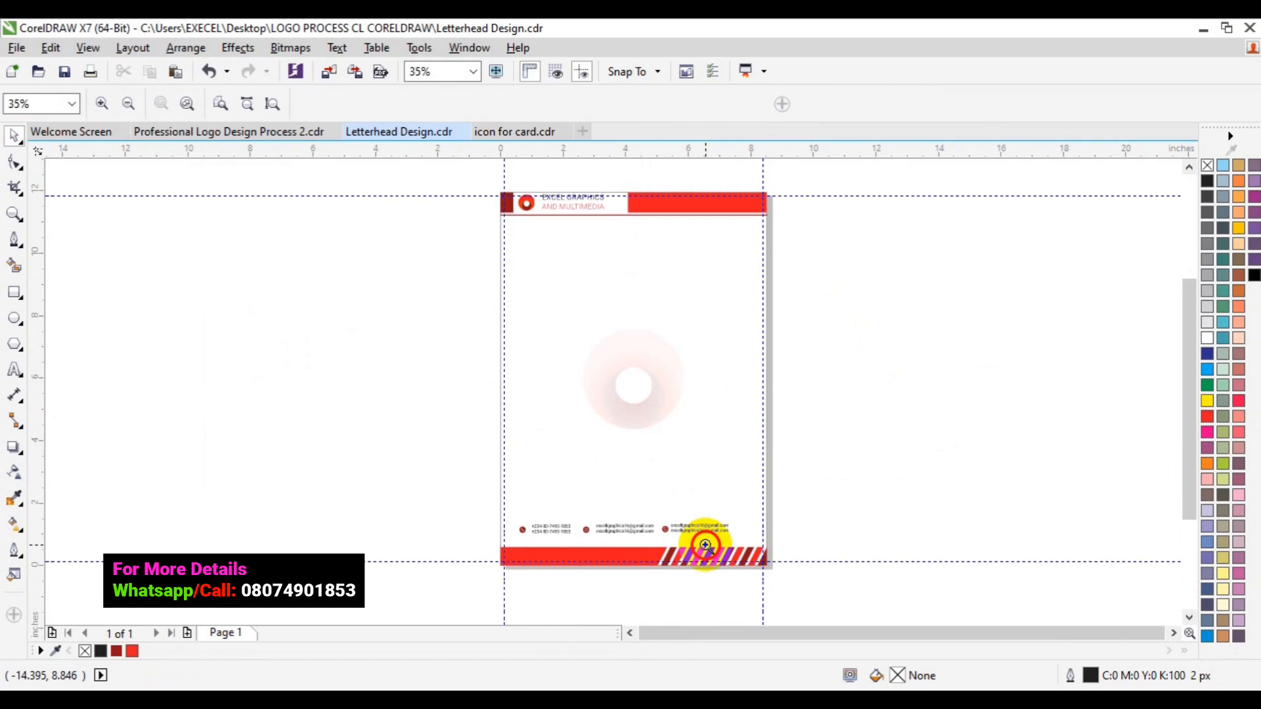
click(705, 545)
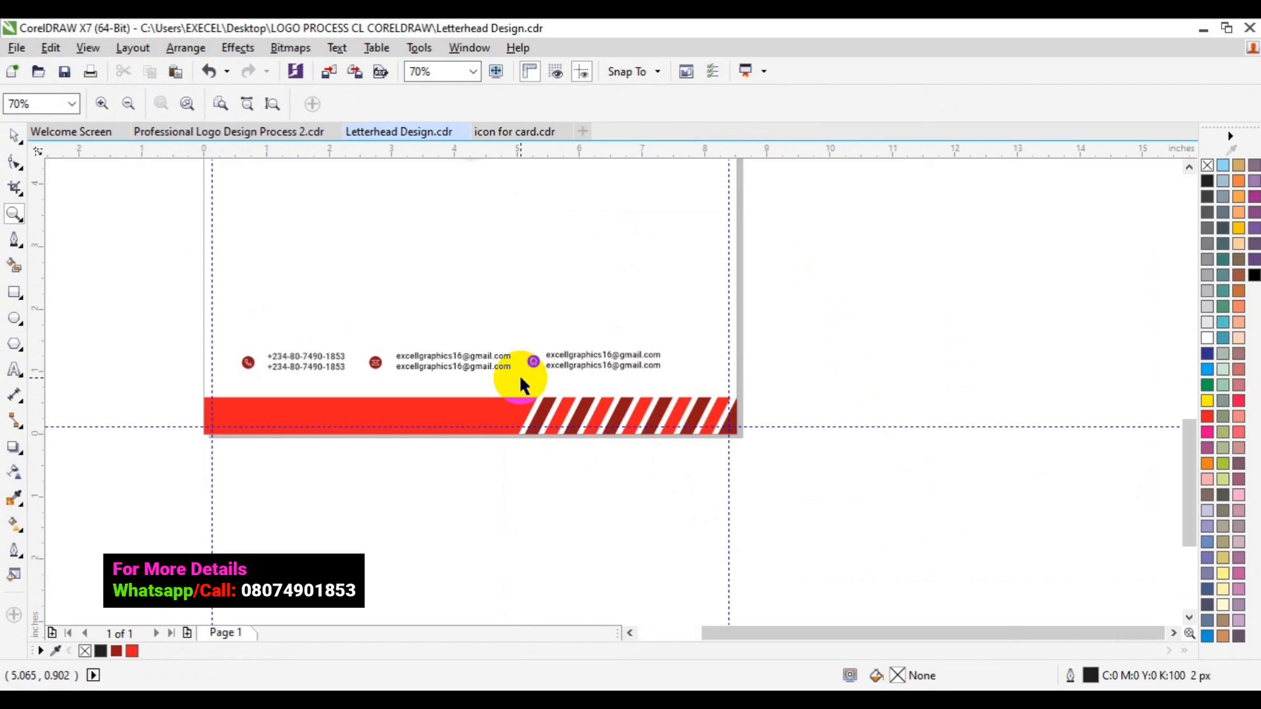
key(space)
key(space)
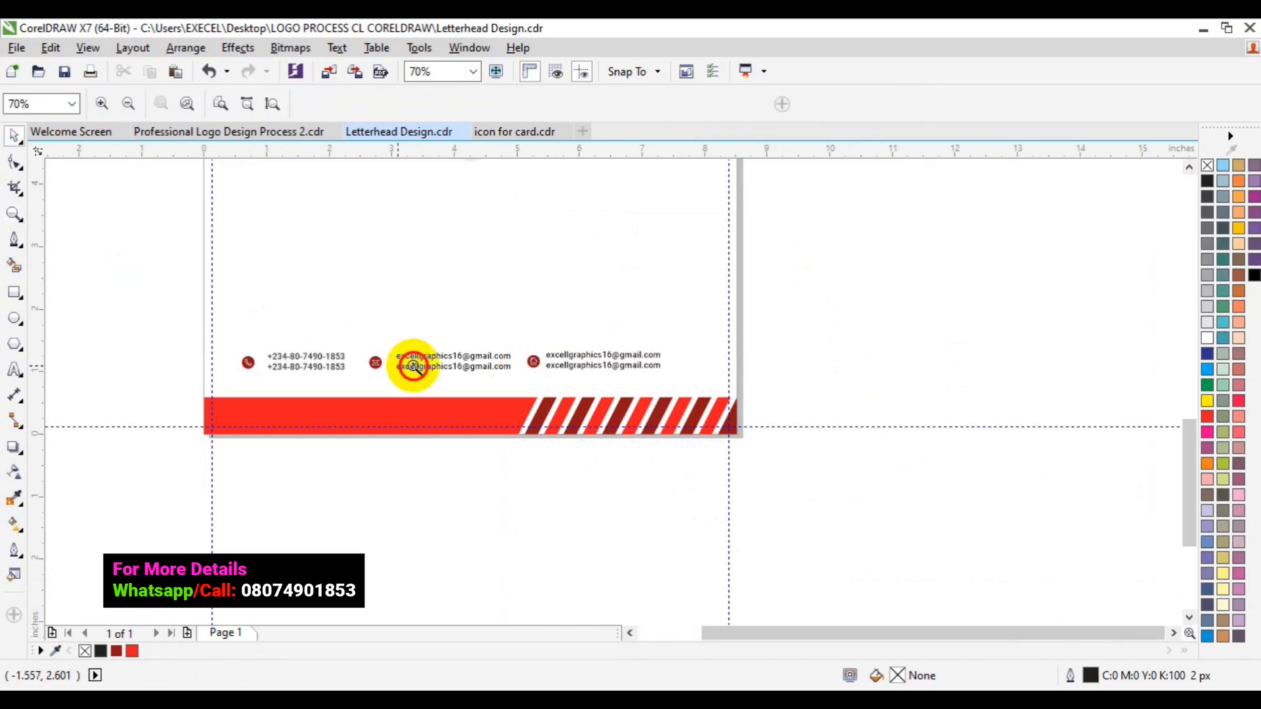
click(413, 365)
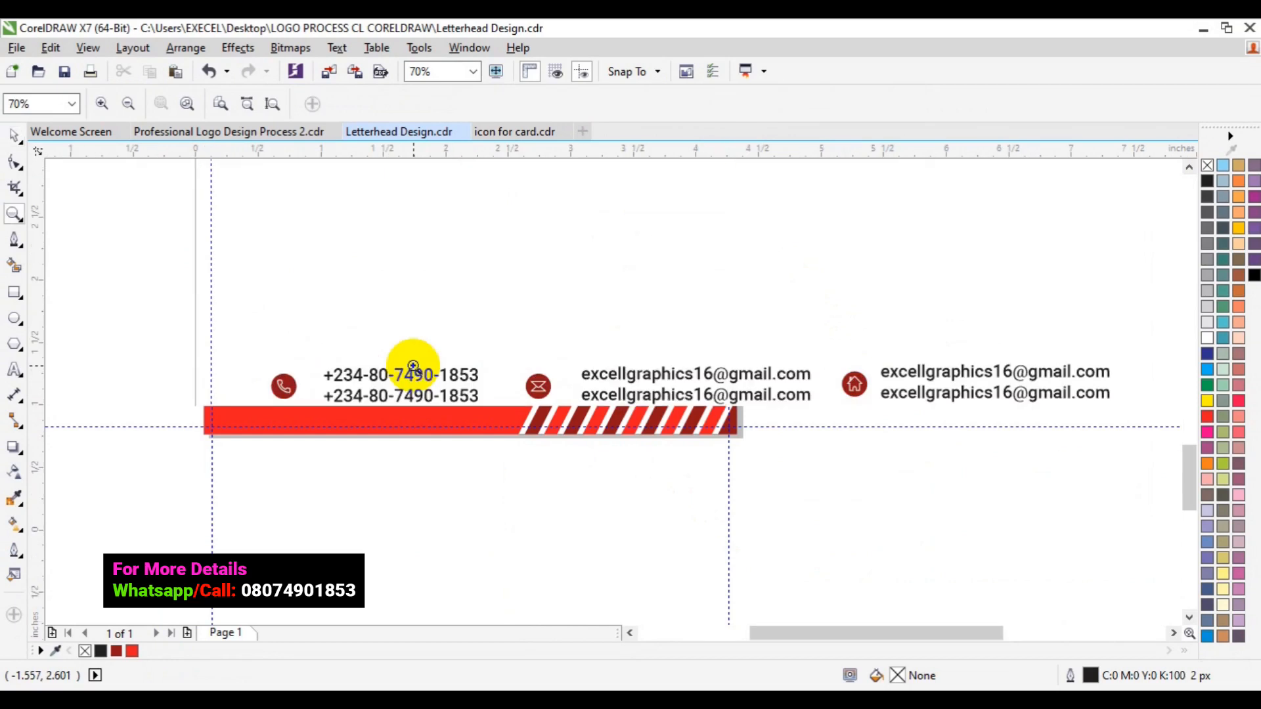
key(space)
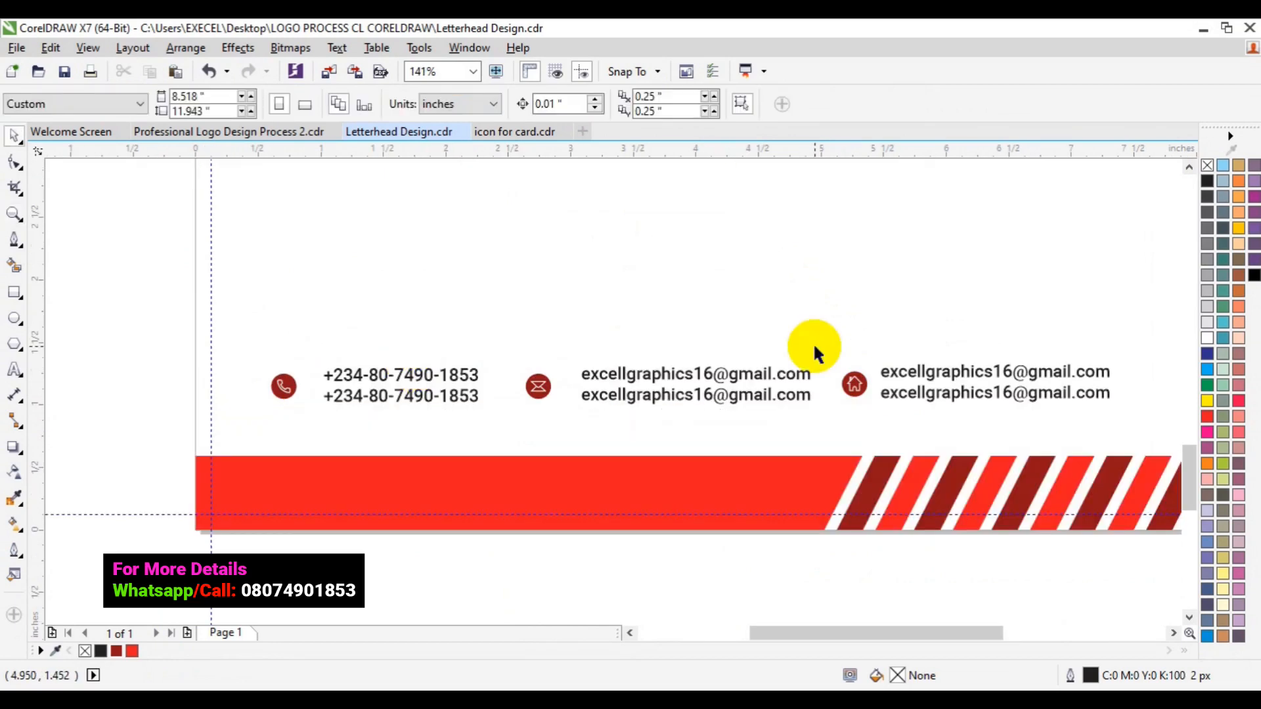
click(853, 384)
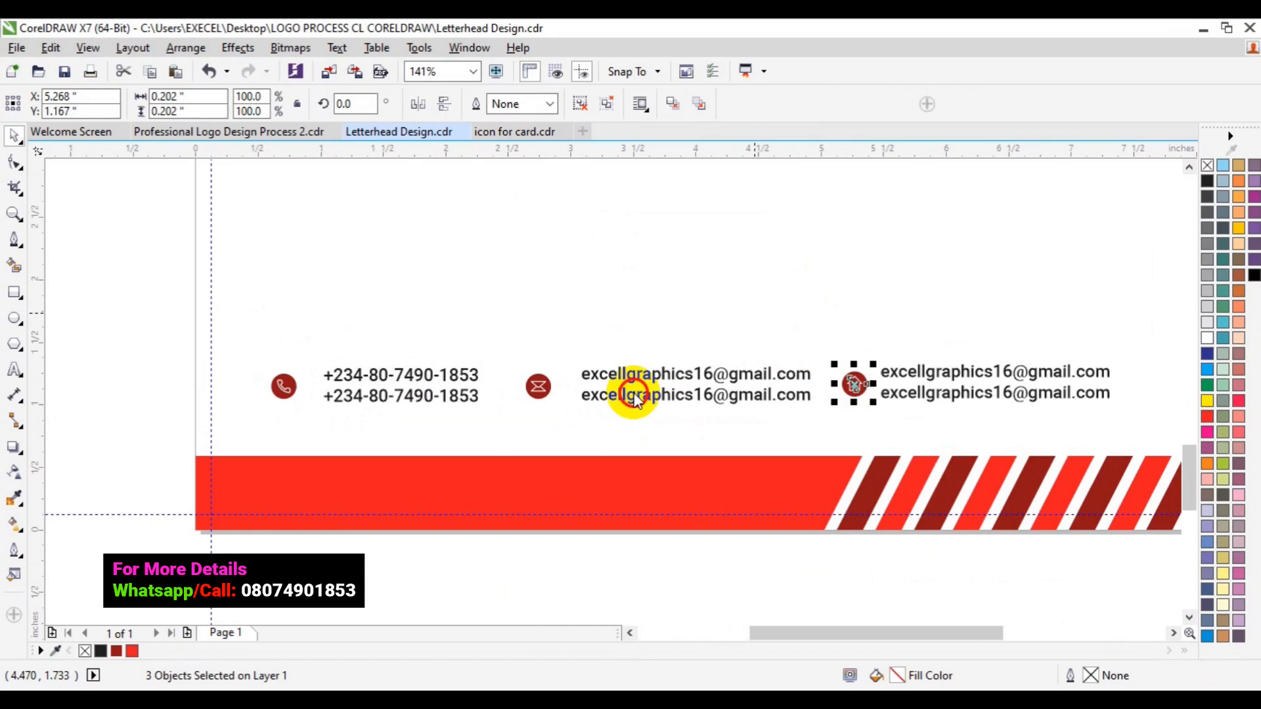
Step: Align the envelope icon with the house icon on a common horizontal centreline and group the two icons
click(534, 389)
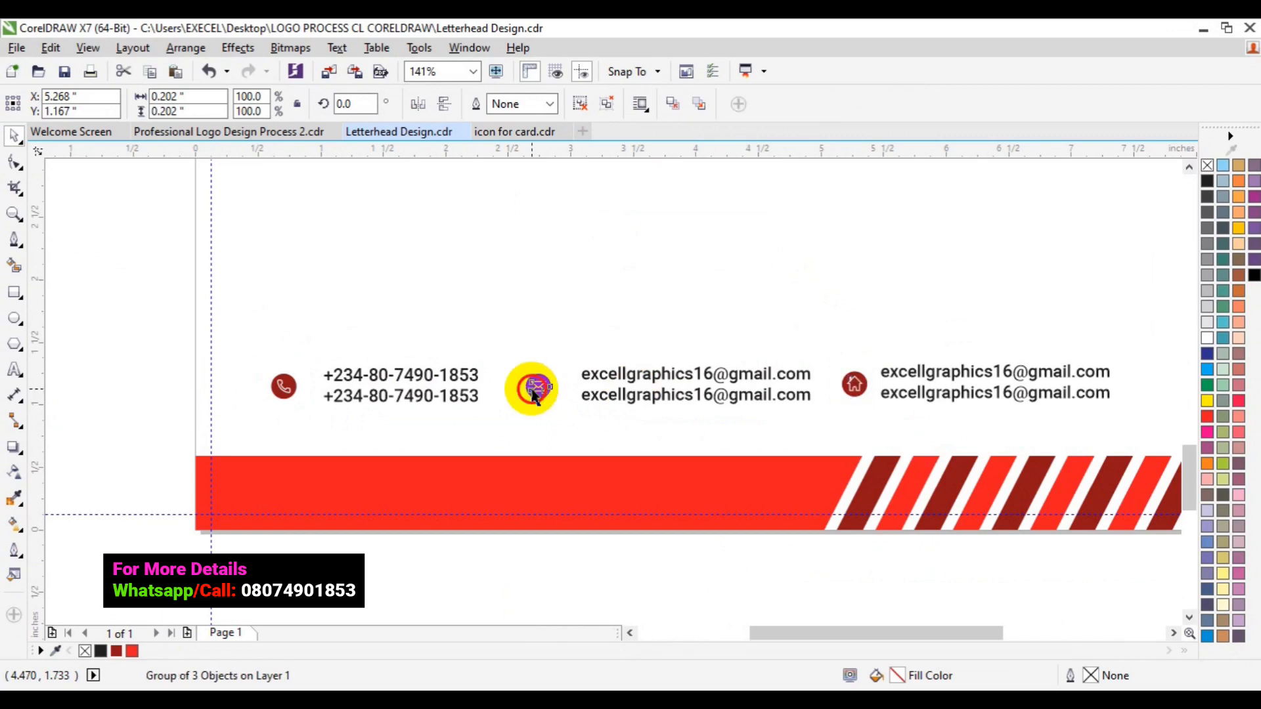
shift+click(856, 383)
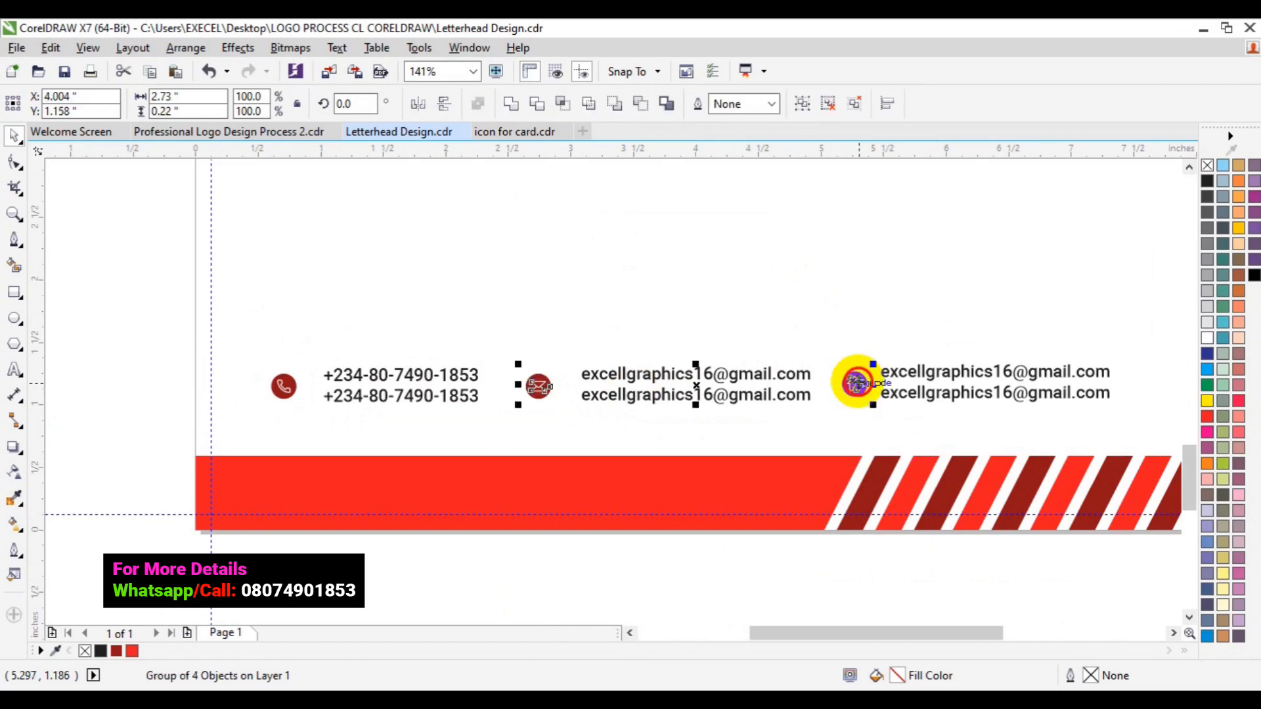
key(e)
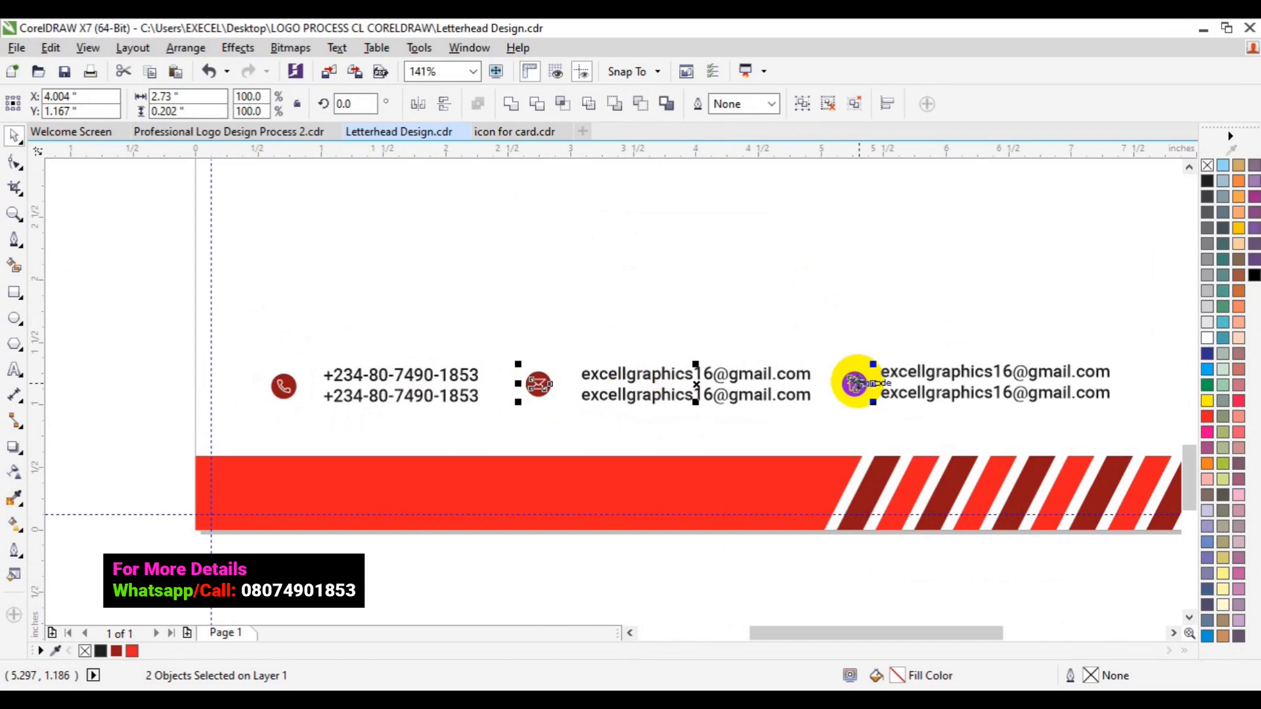
Step: Align the grouped envelope and house icons with the phone icon's horizontal centreline and ungroup the pair
click(283, 389)
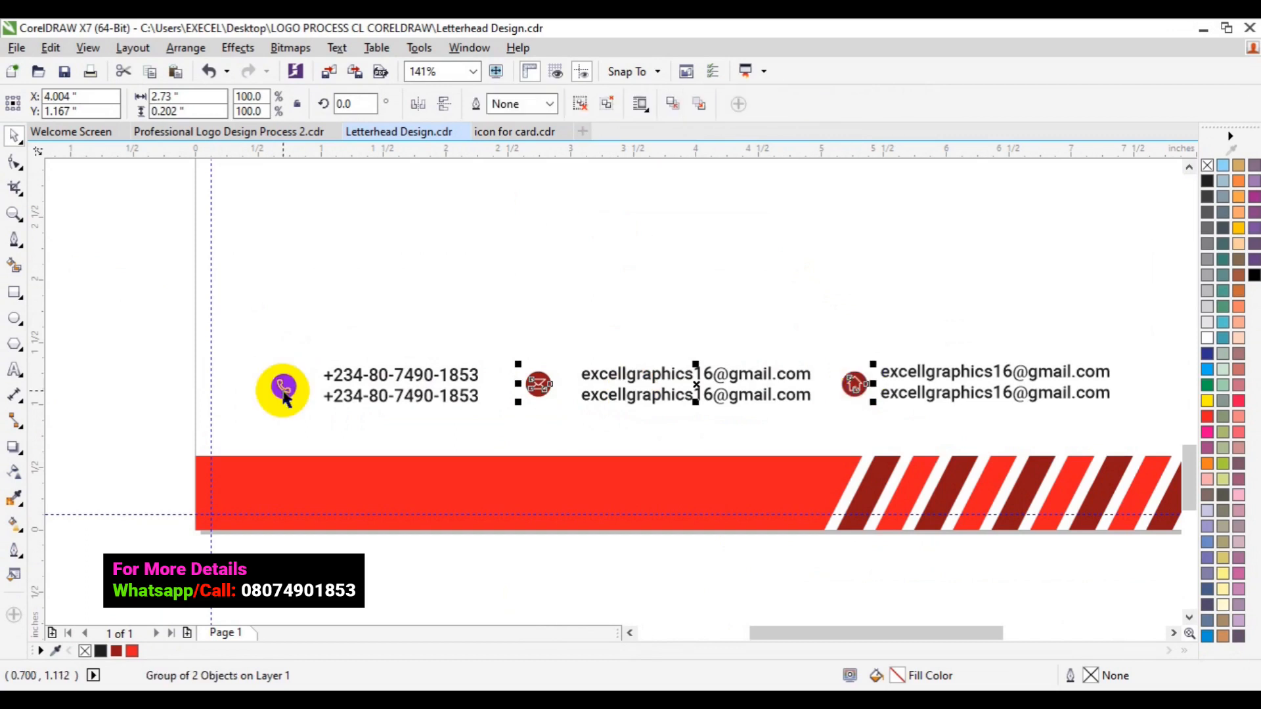
shift+click(284, 394)
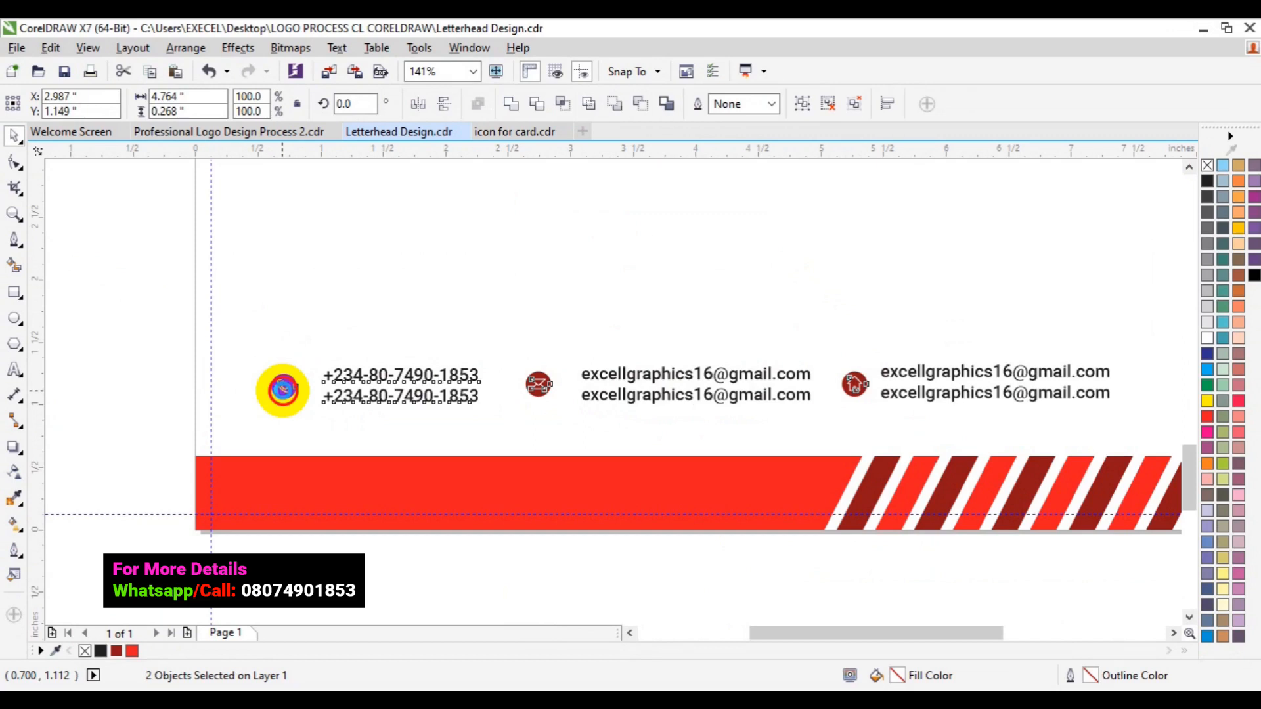
key(e)
click(142, 315)
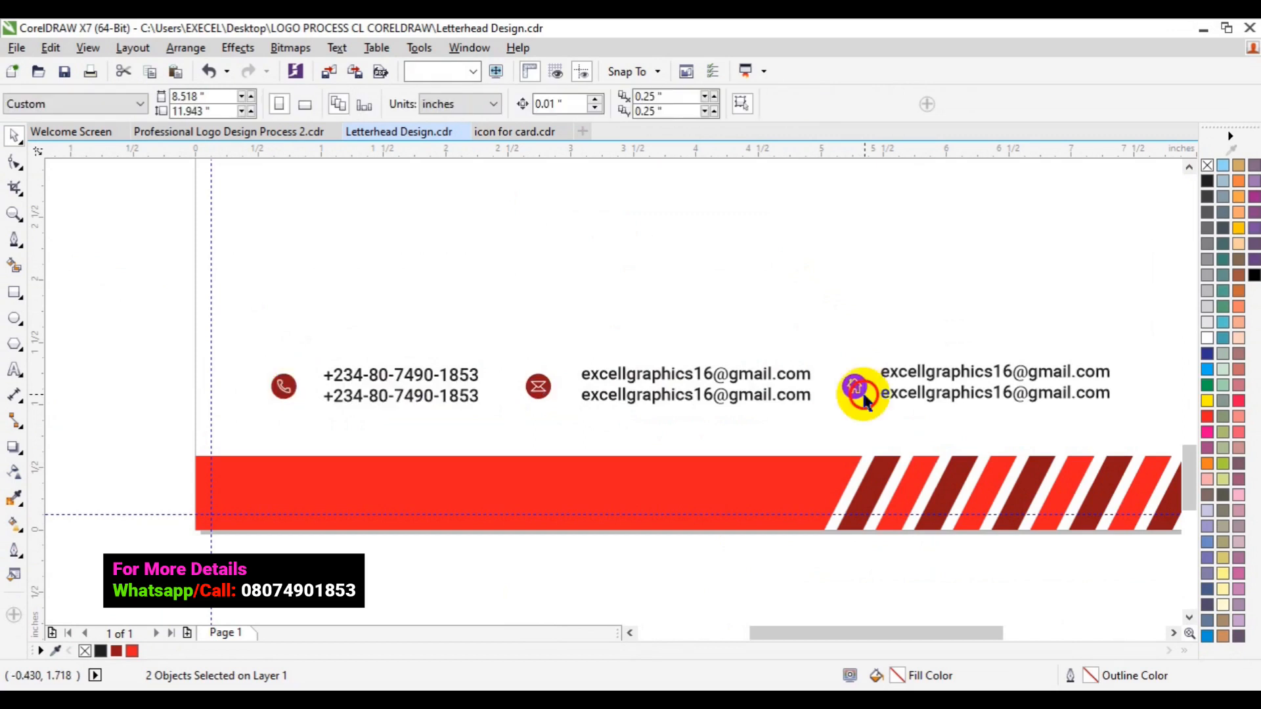
key(ctrl+g)
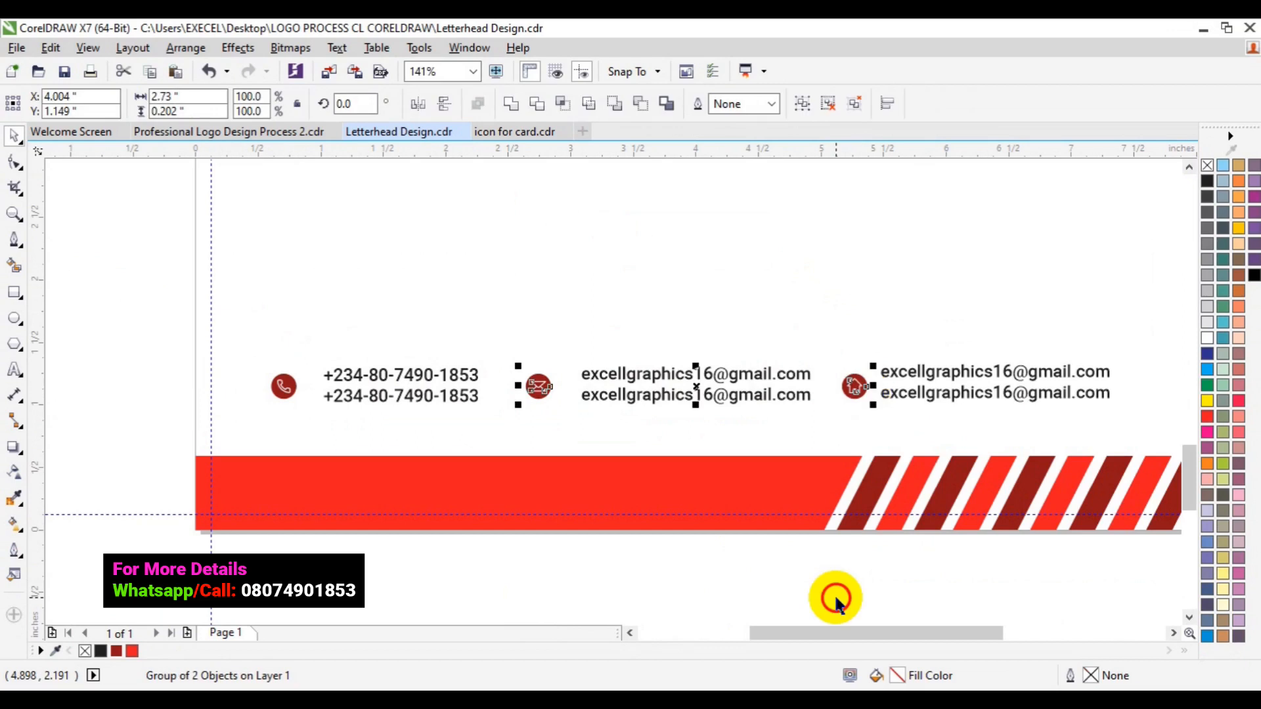
Step: Nudge the two-line text beside the house icon about 0.06" to the right, away from the icon
click(921, 390)
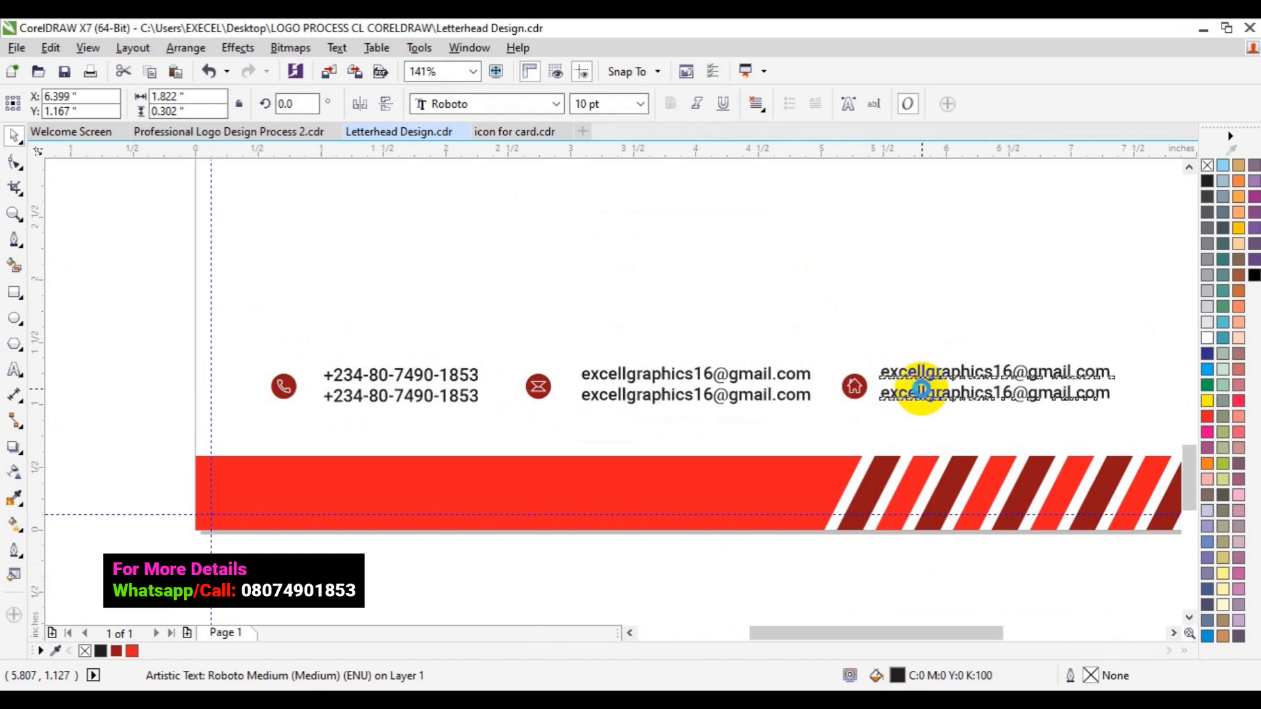
key(Right)
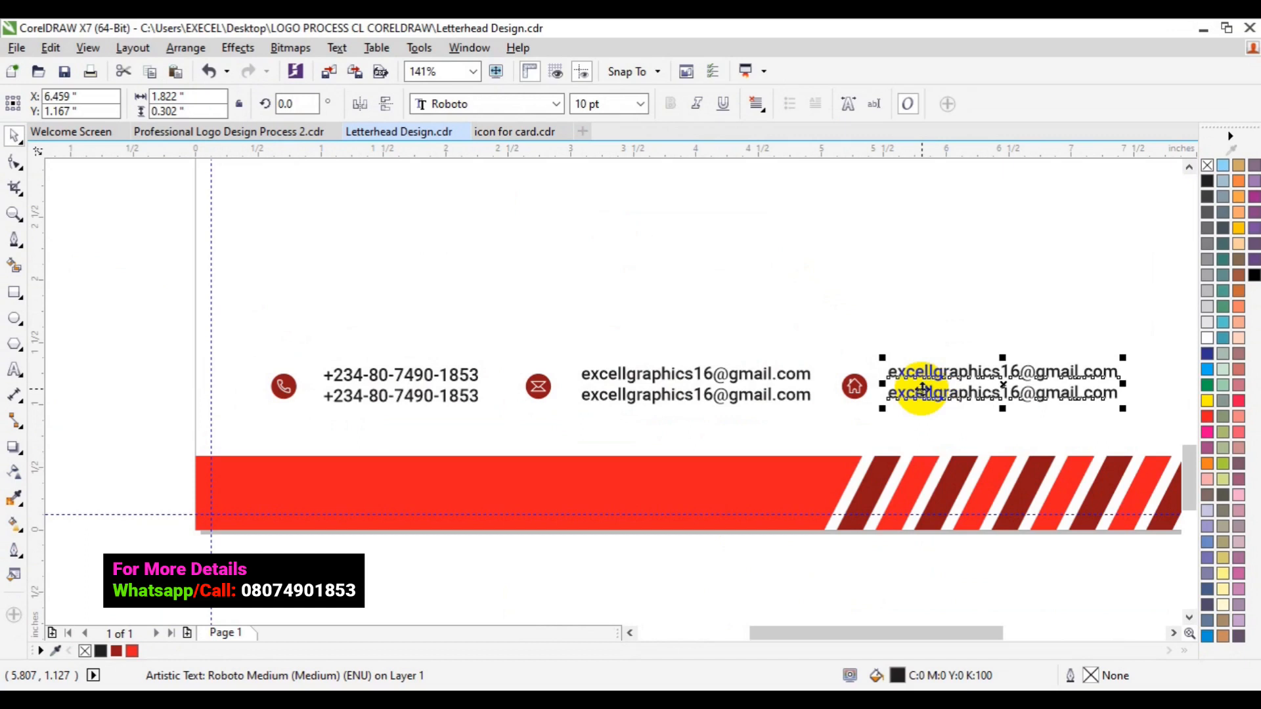
Step: Move the two-line text about 0.16" to the right, away from the house icon in the footer contact row
drag(921, 389, 964, 389)
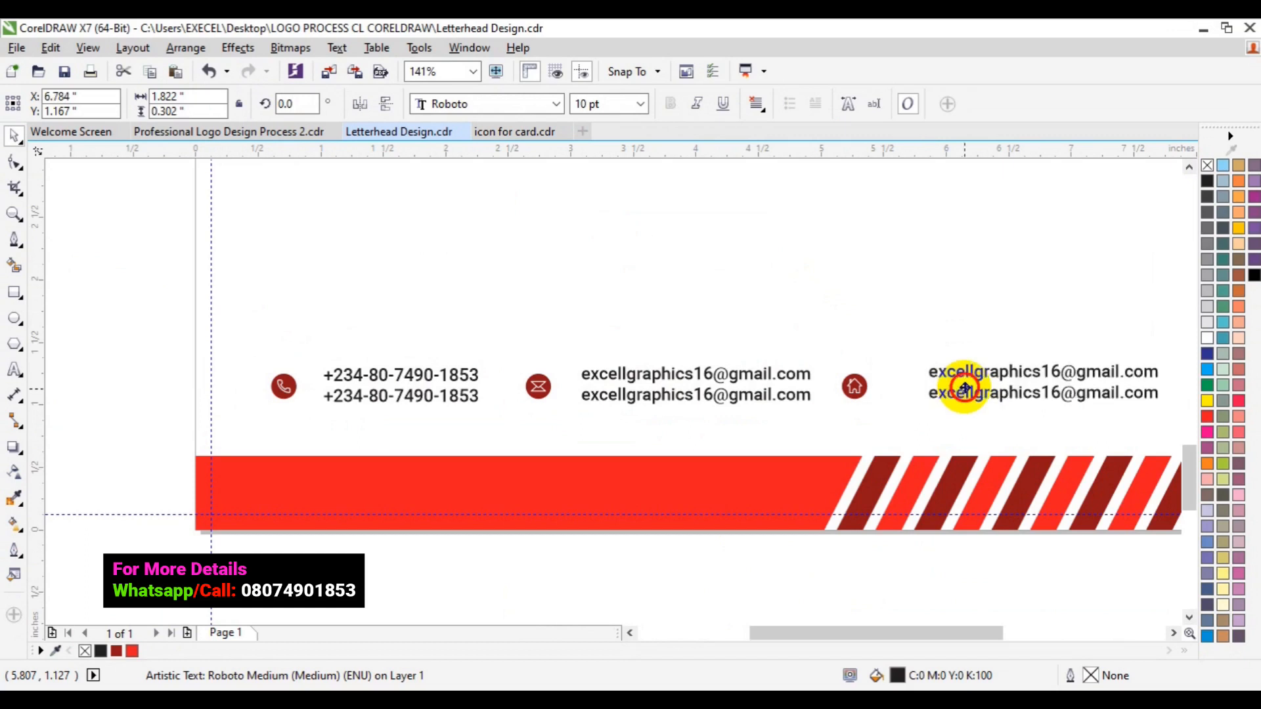
drag(964, 389, 947, 395)
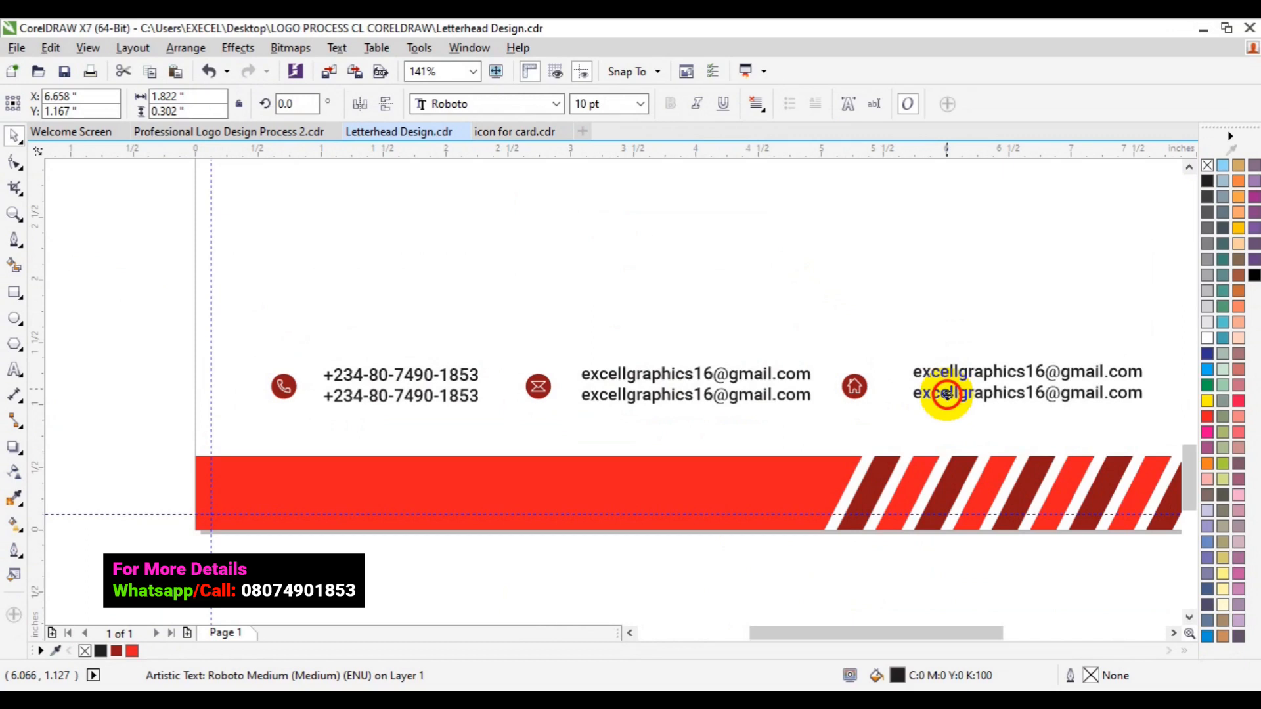
drag(946, 395, 942, 396)
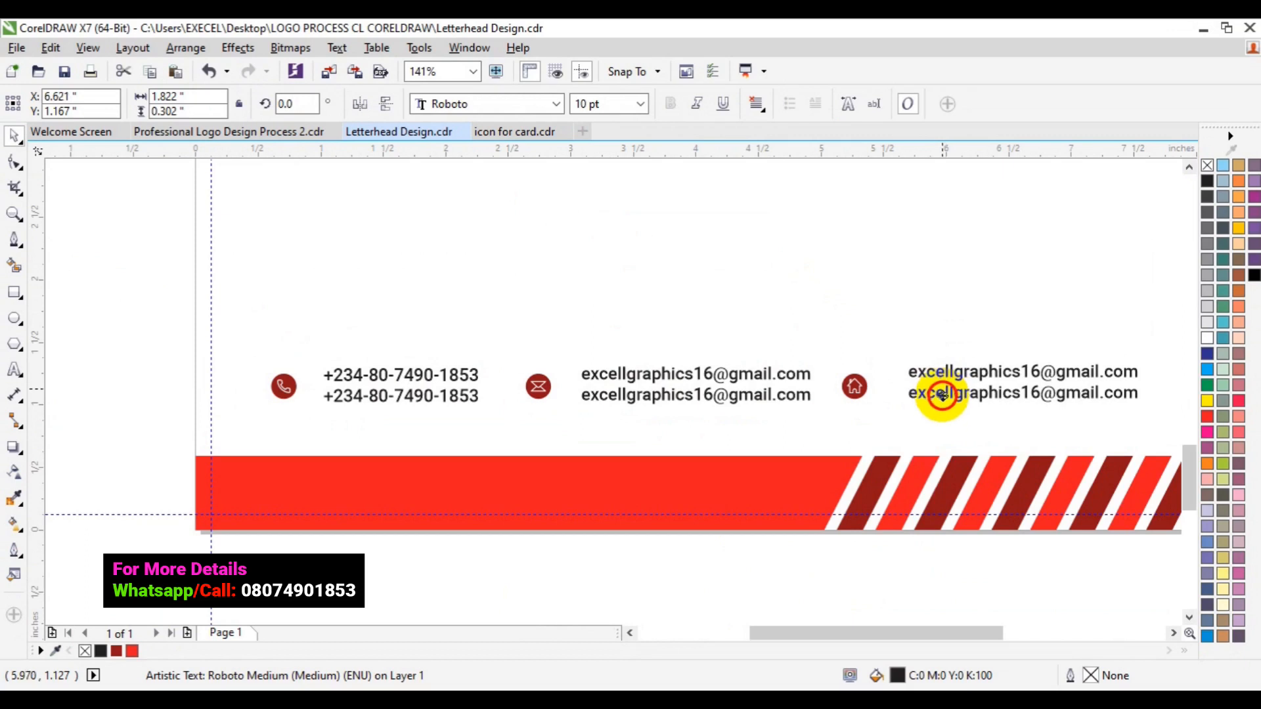
drag(942, 396, 942, 396)
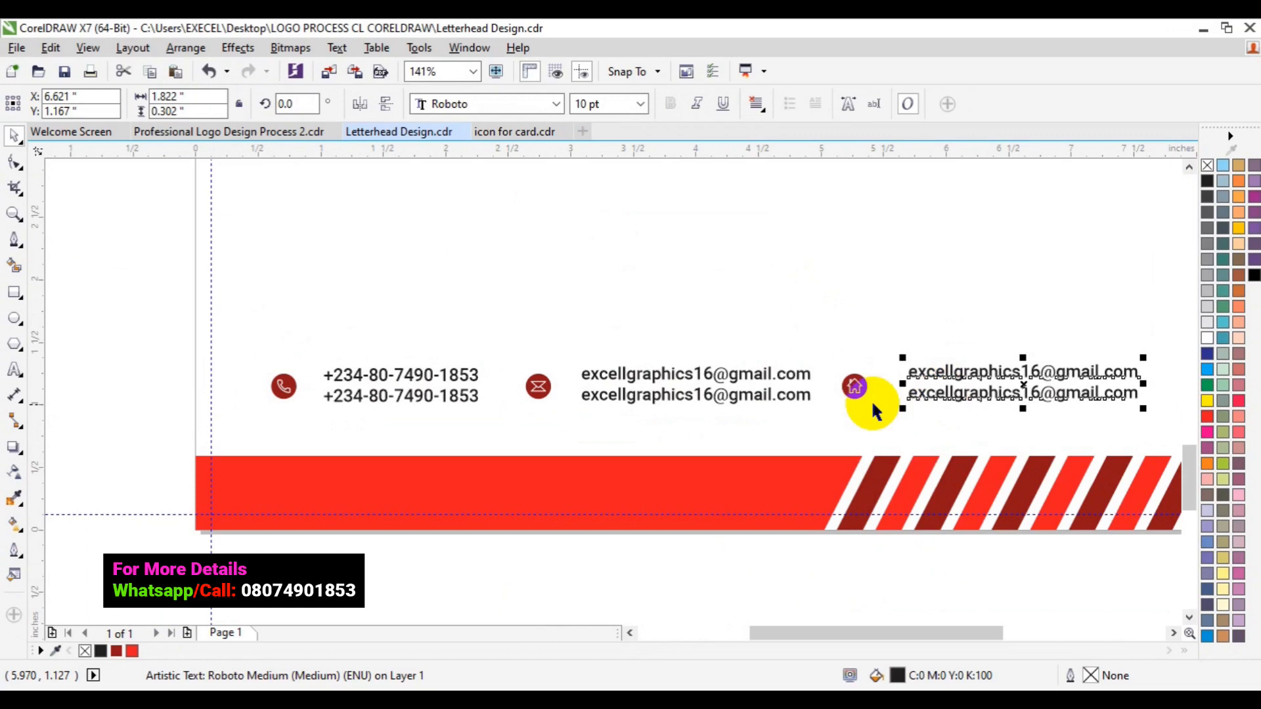
Step: Shift the text about 0.04" closer to the house icon and align both on a common horizontal centreline
shift+click(857, 389)
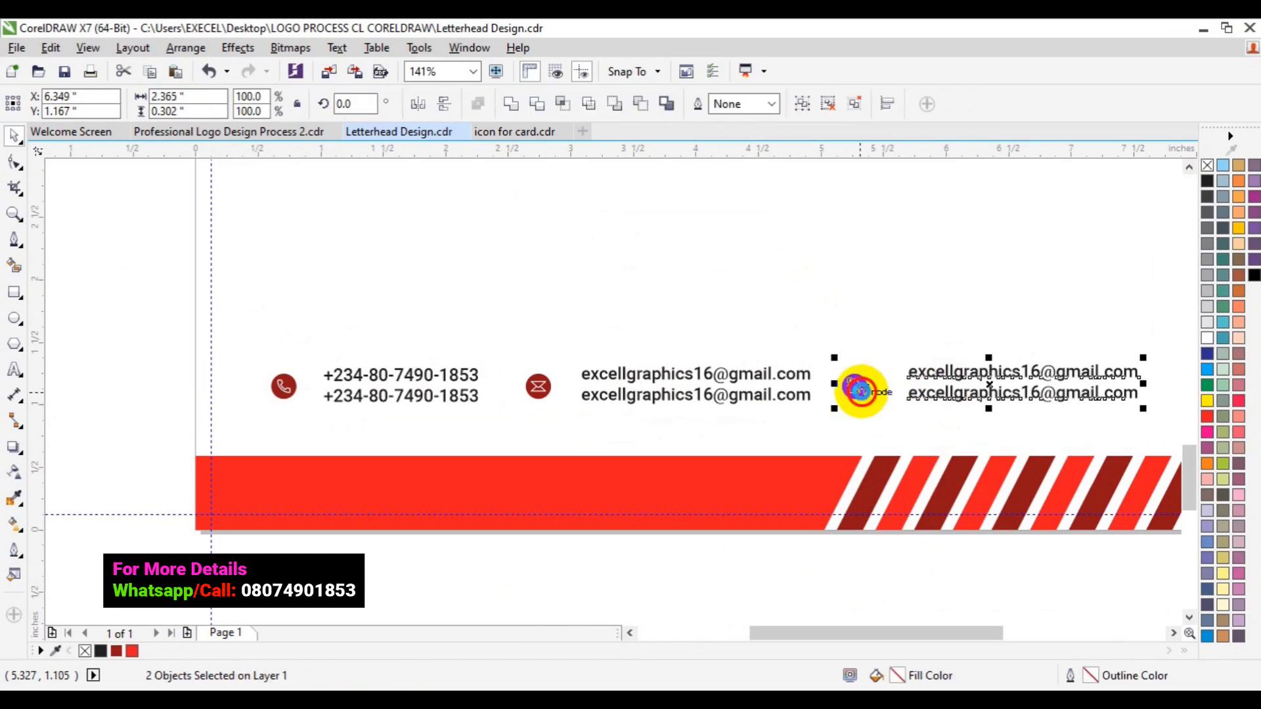
click(951, 397)
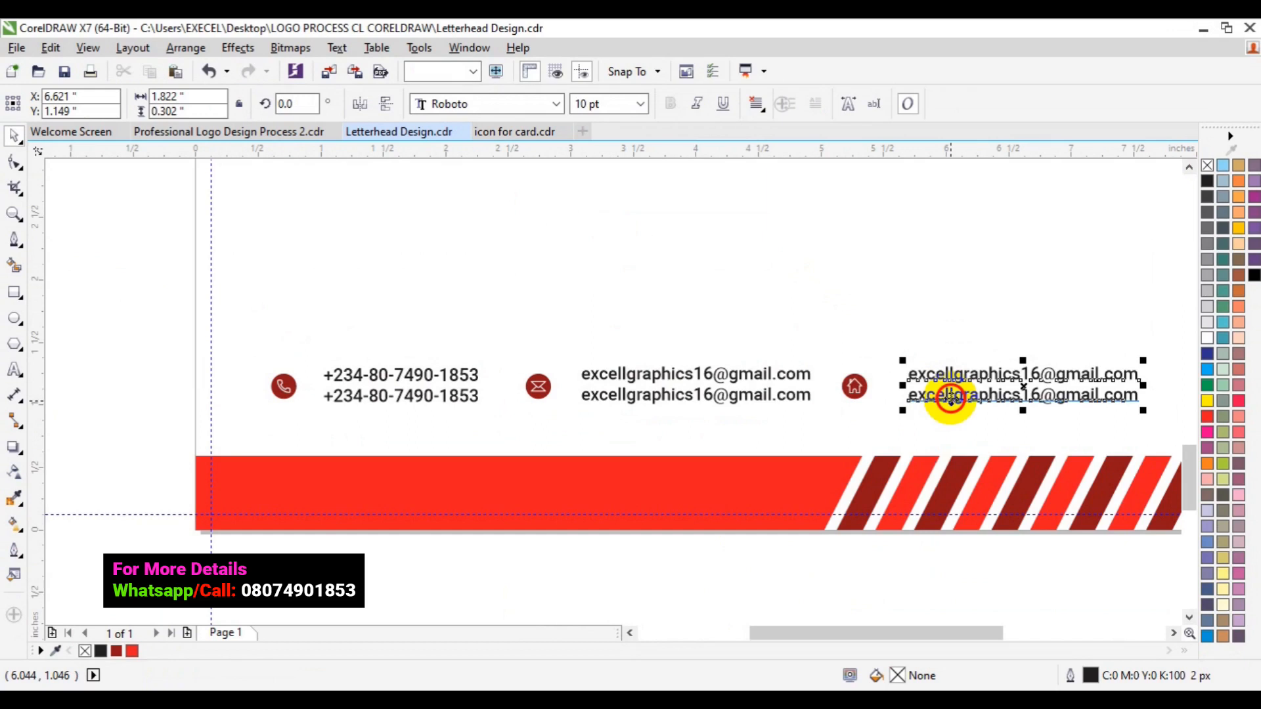
drag(951, 398, 857, 399)
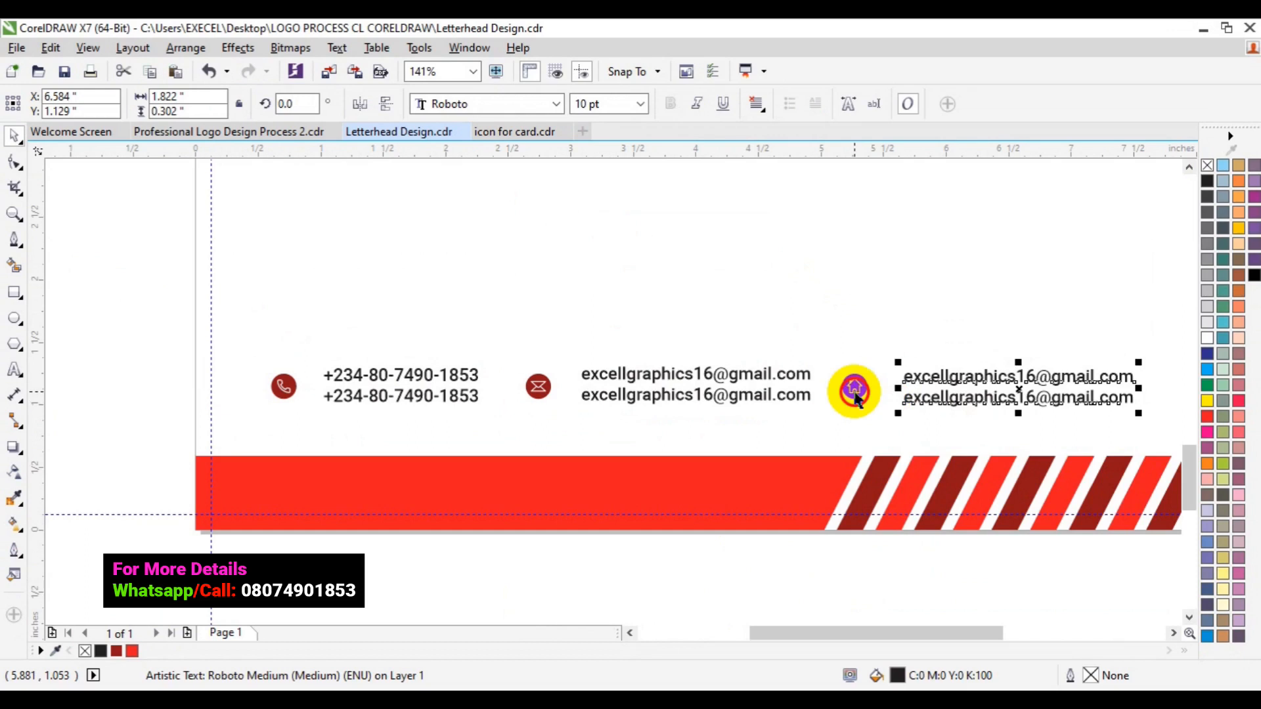
shift+click(856, 399)
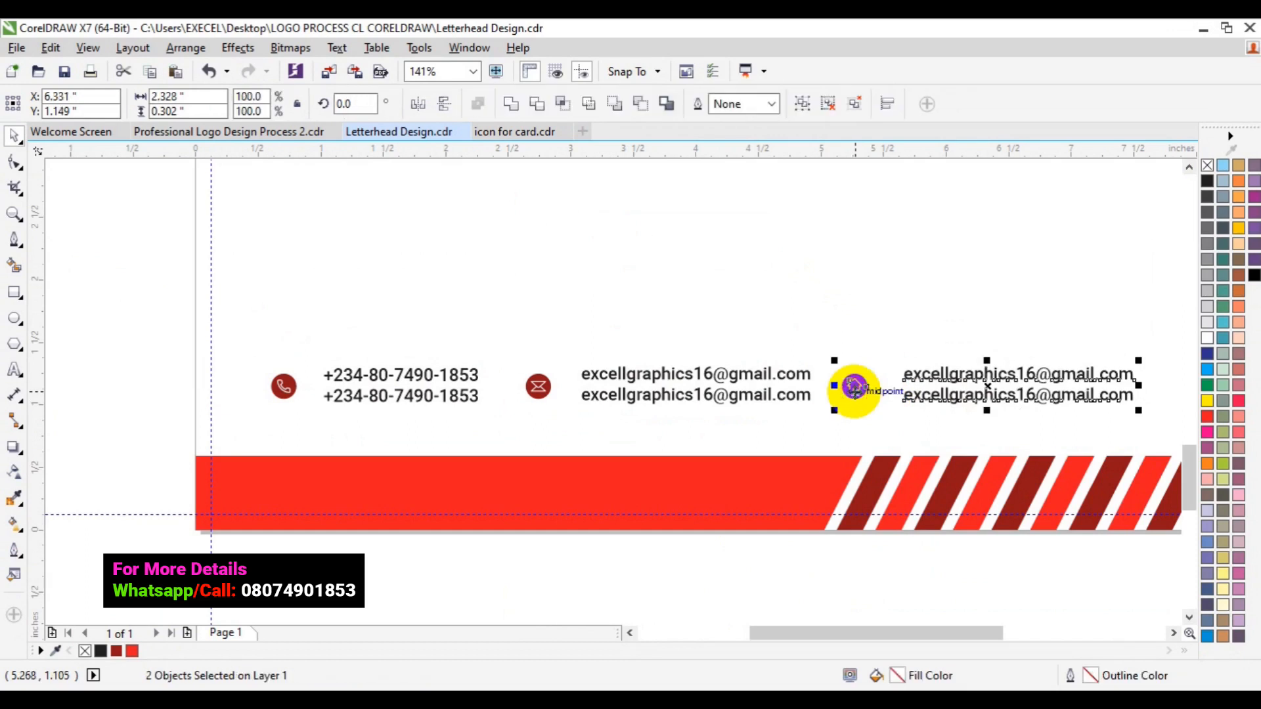
Step: Group the house icon with its two-line text, and group the envelope icon with its own text
drag(854, 387, 545, 392)
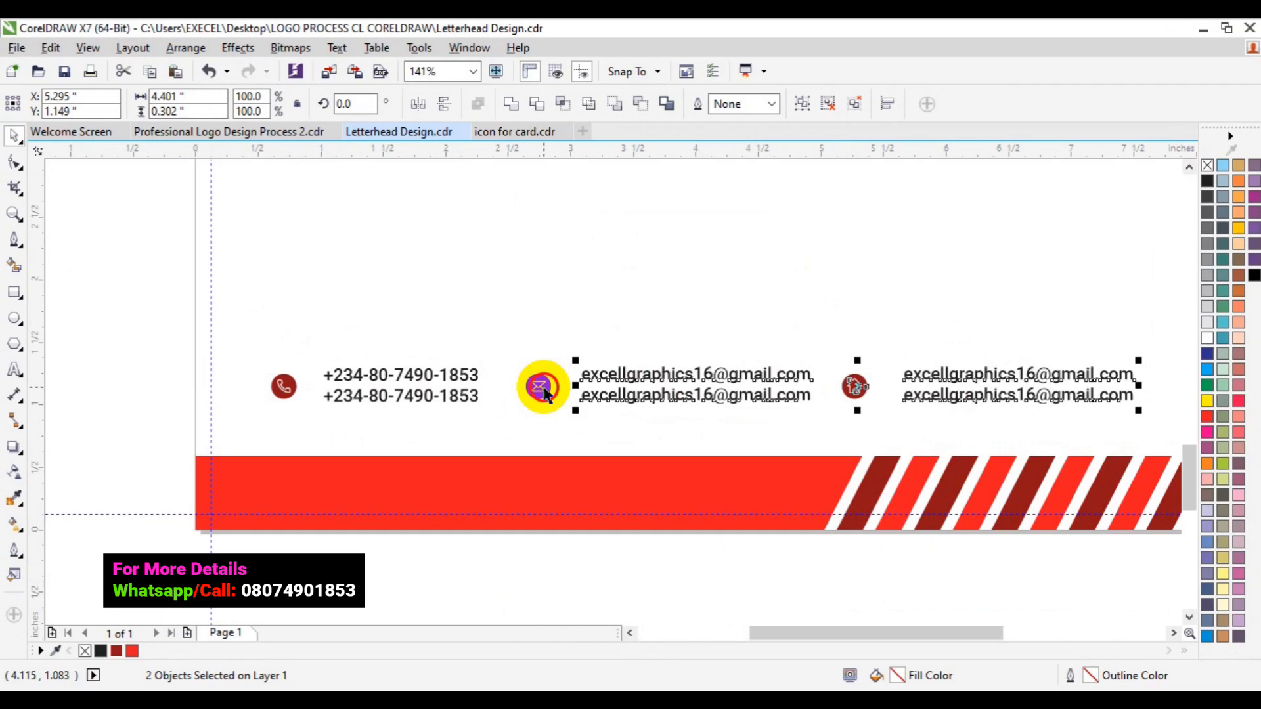
click(640, 398)
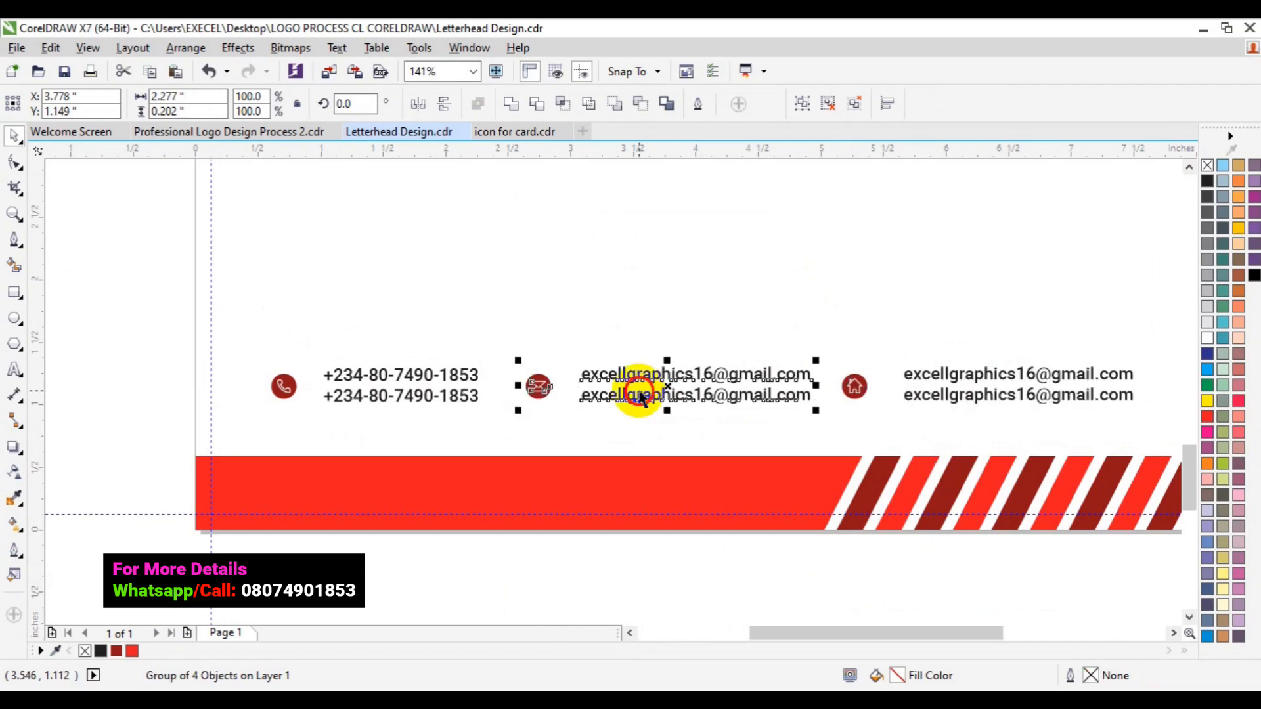
key(ctrl+u)
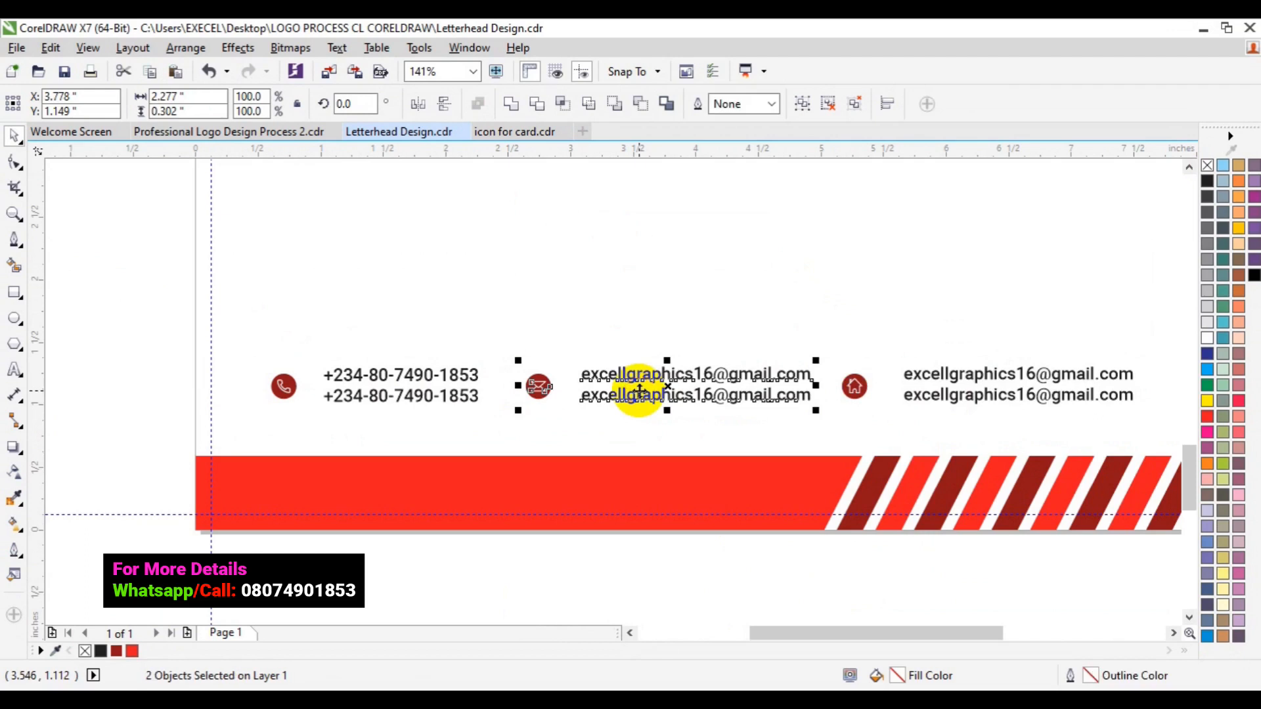
Step: Group the phone, envelope and house items with their texts into one contact row
click(426, 402)
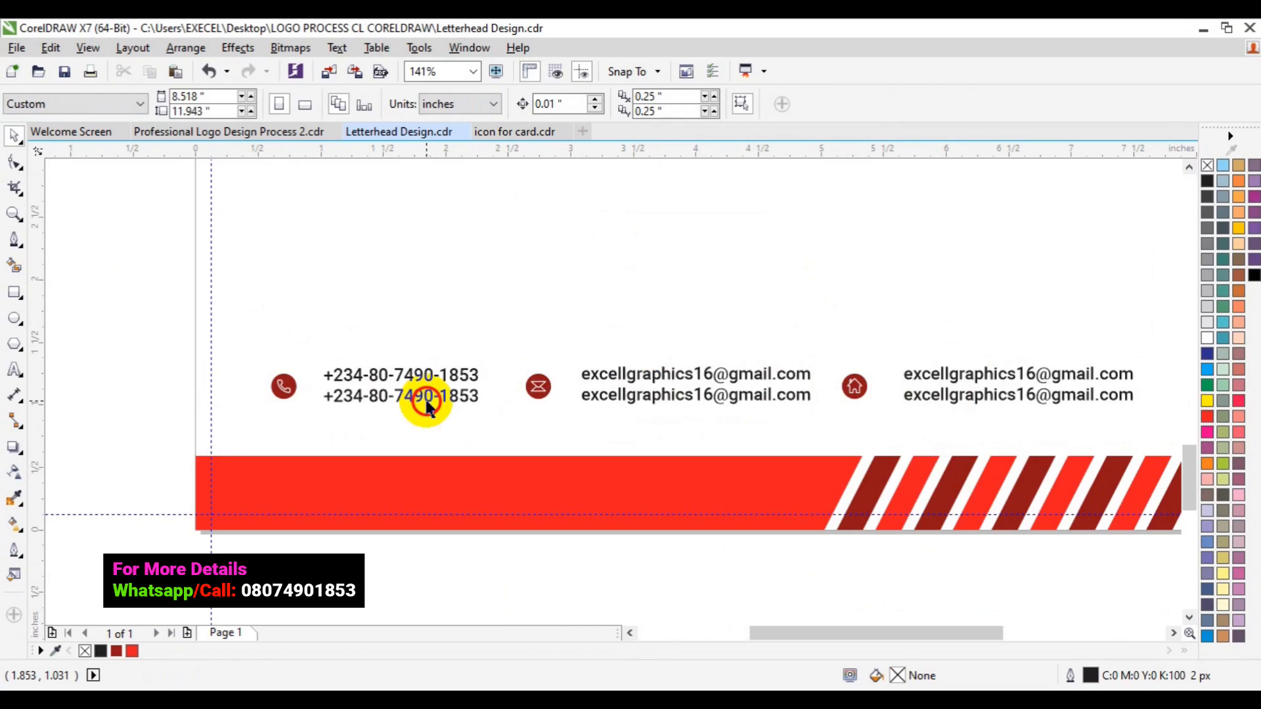
shift+click(627, 379)
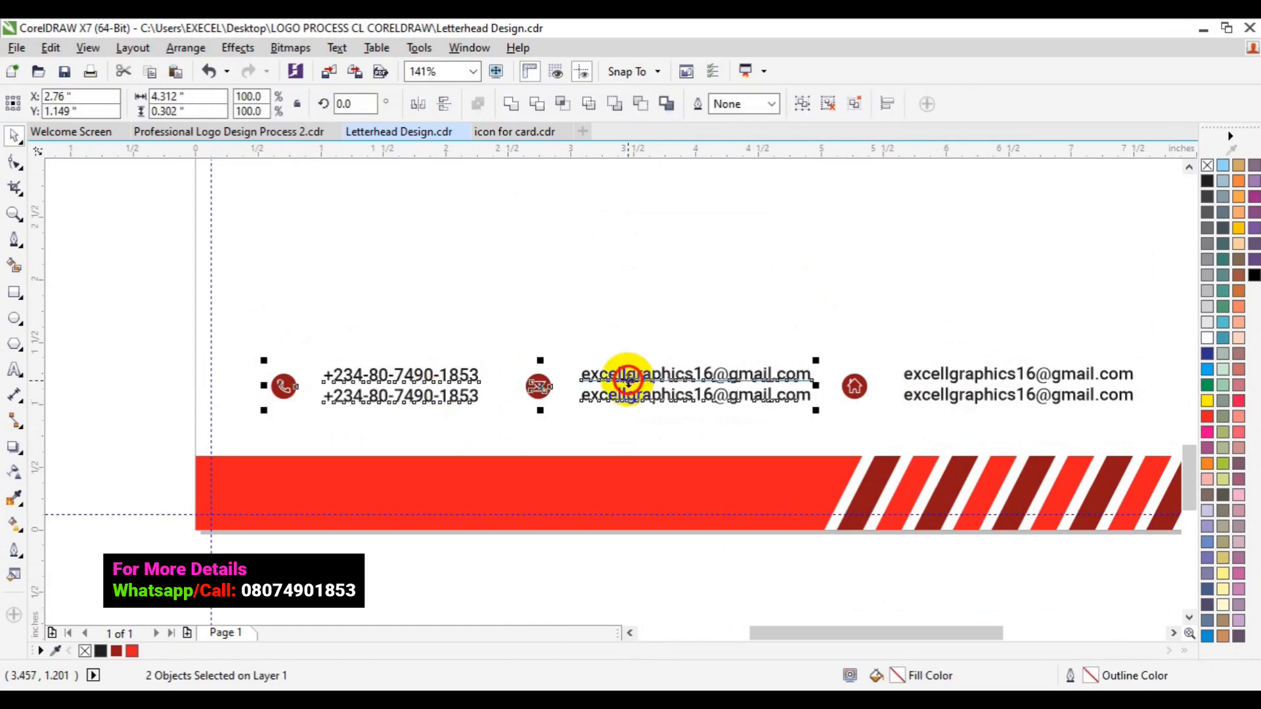
shift+click(918, 397)
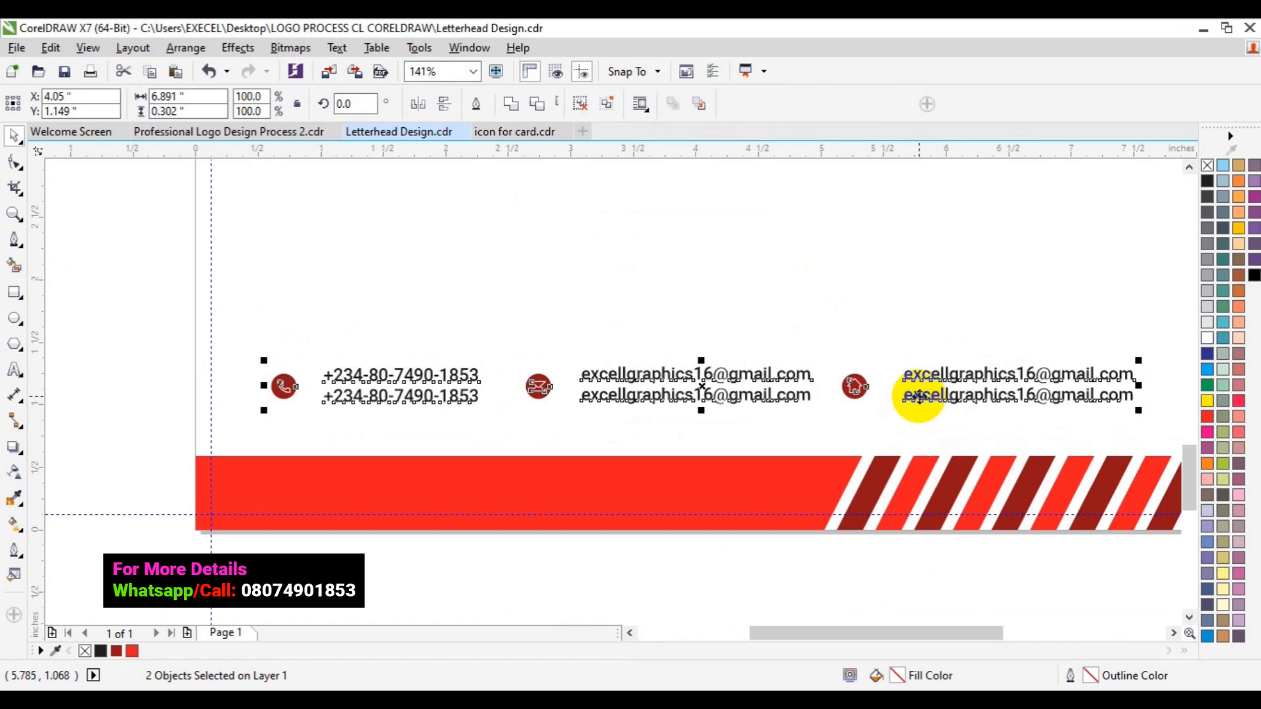
key(ctrl+g)
Step: Add a rectangle matching the full 8.518 by 11.943 inch page as a centring reference
click(152, 133)
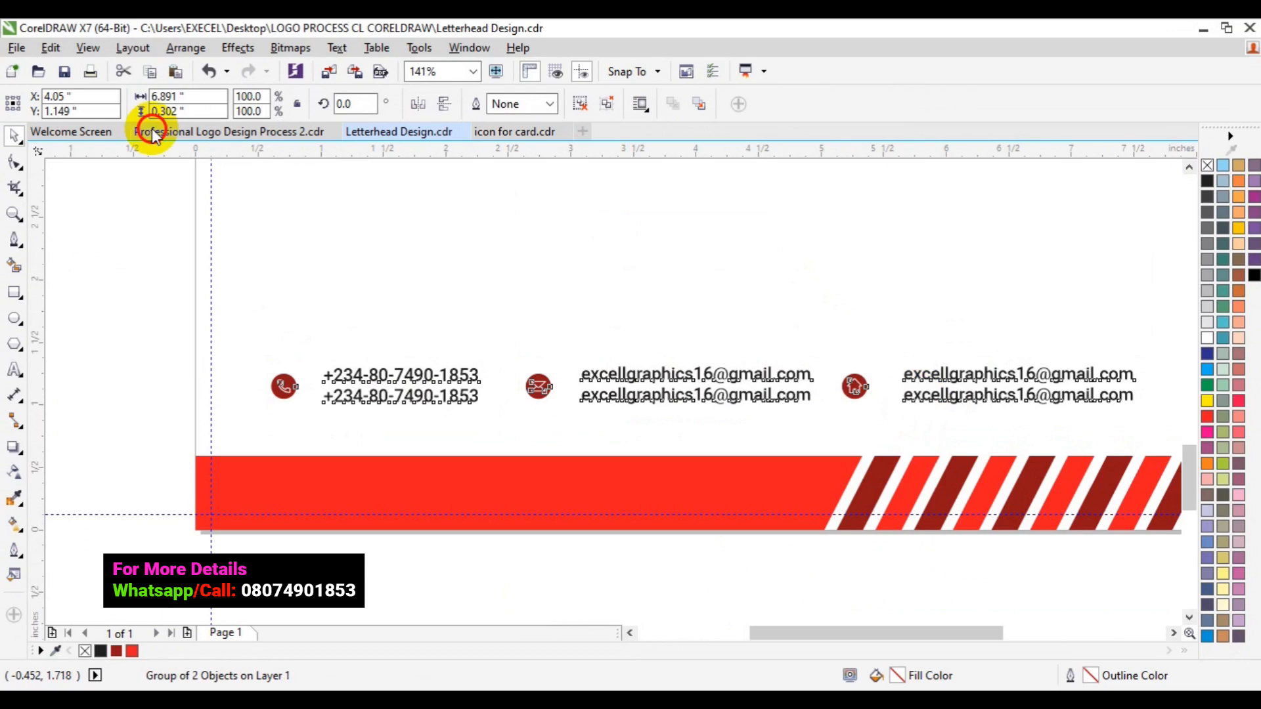
key(z)
click(130, 106)
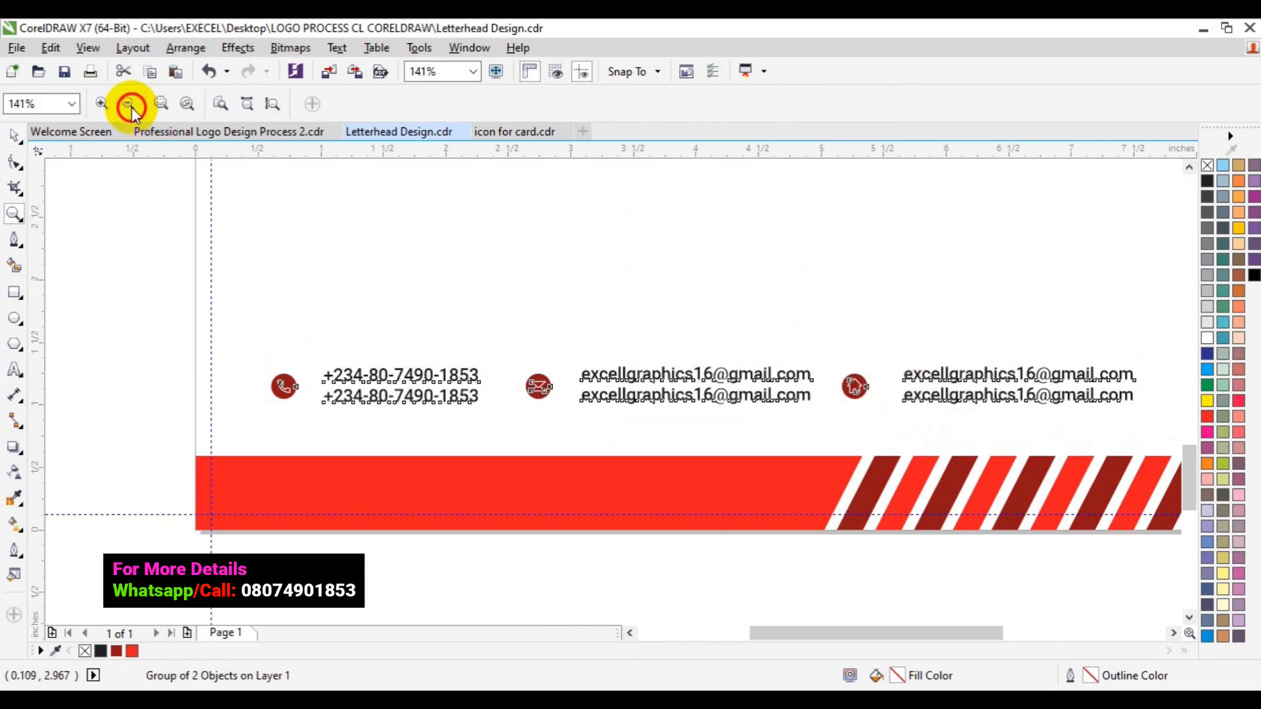
click(130, 106)
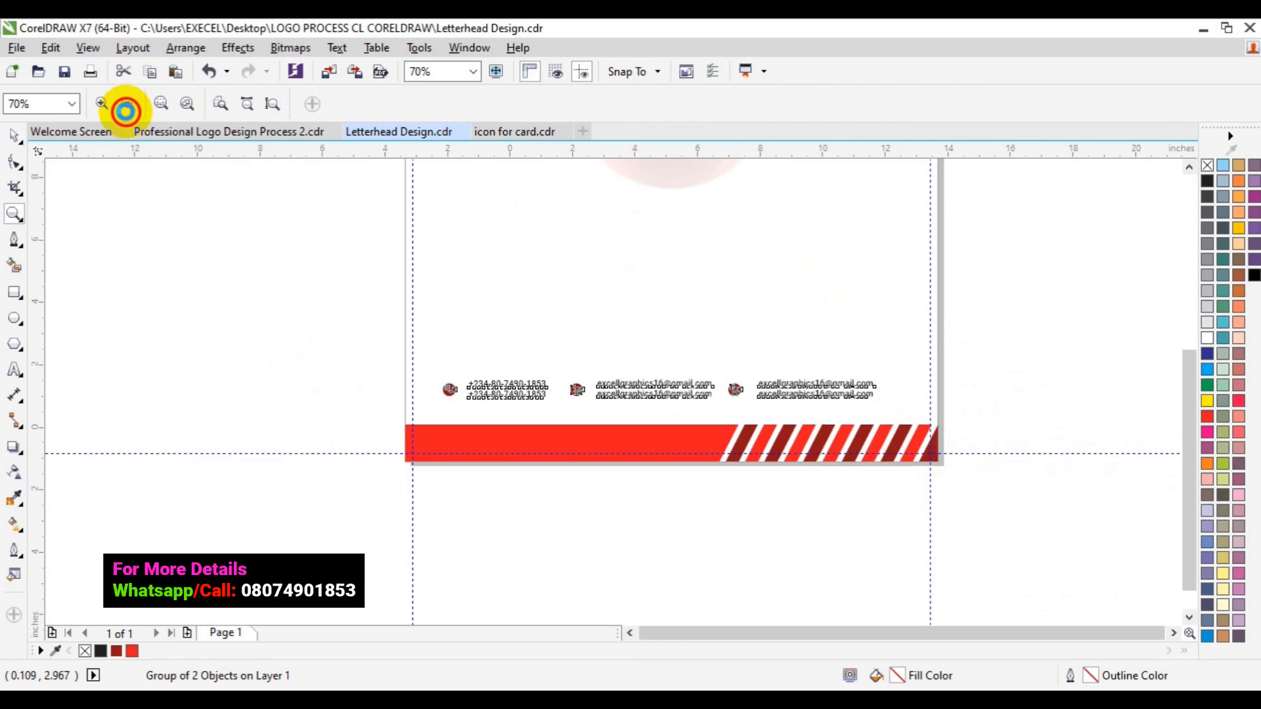
click(127, 105)
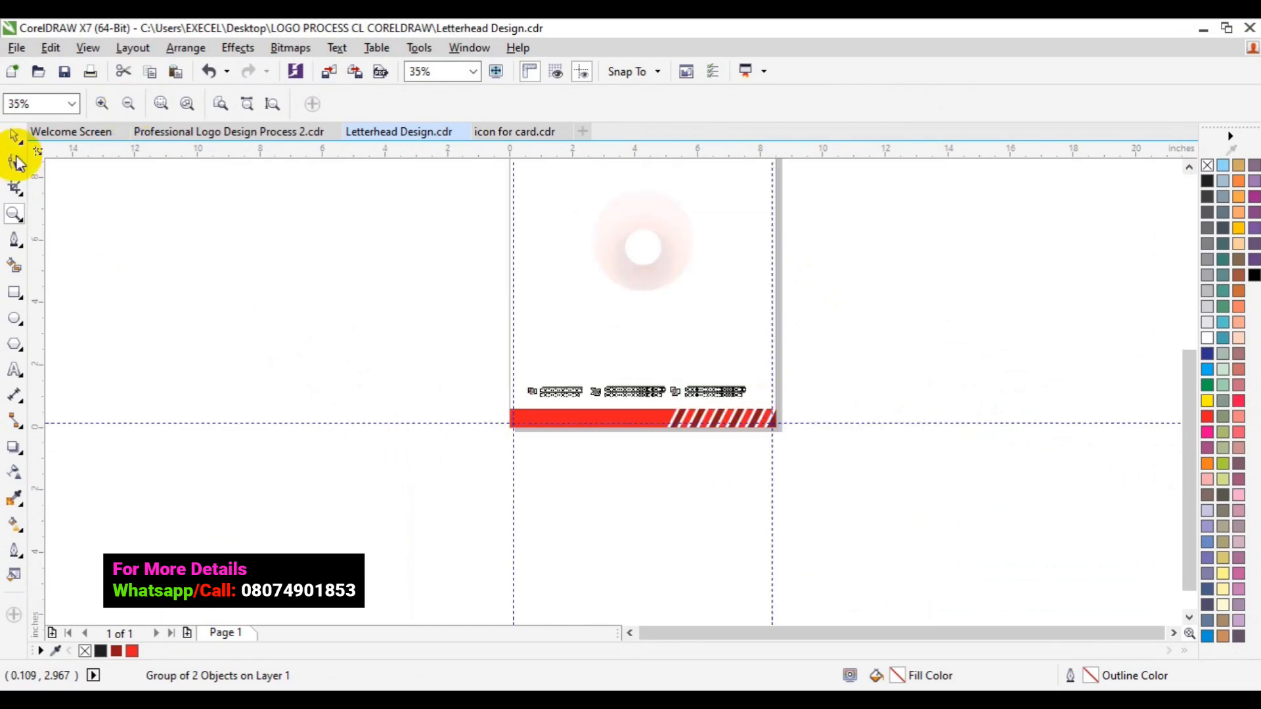
click(14, 136)
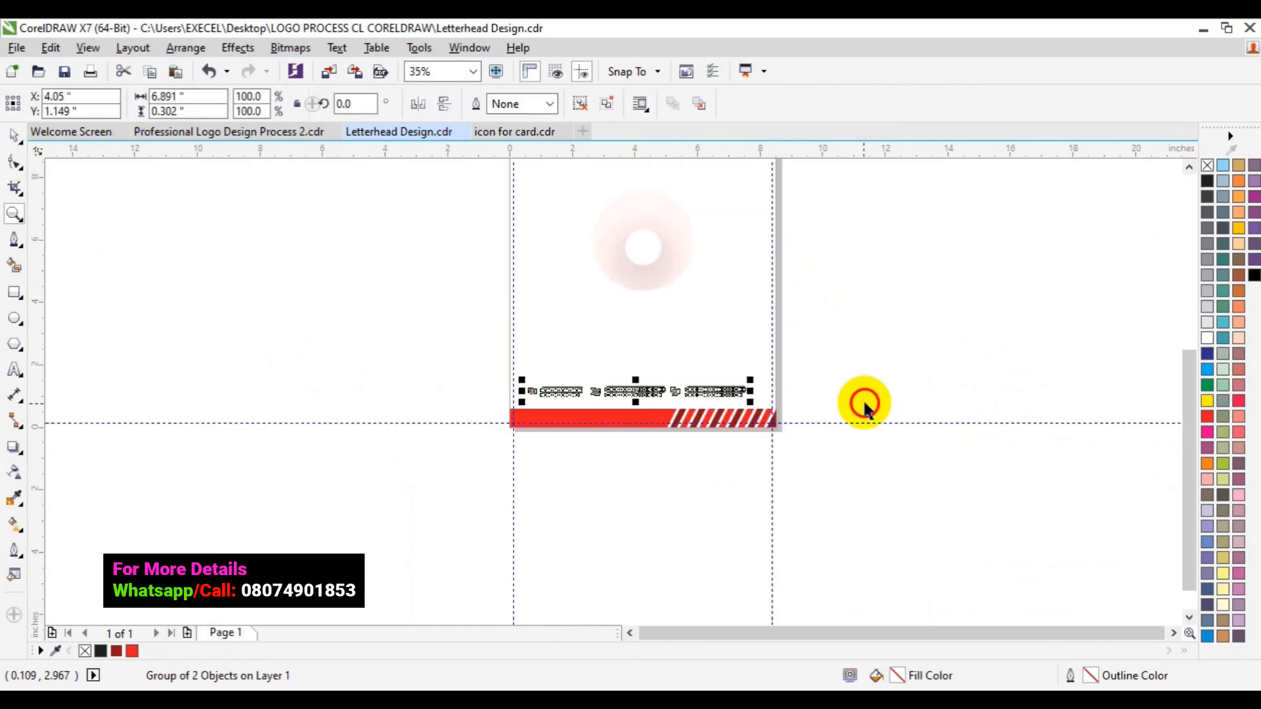
click(864, 403)
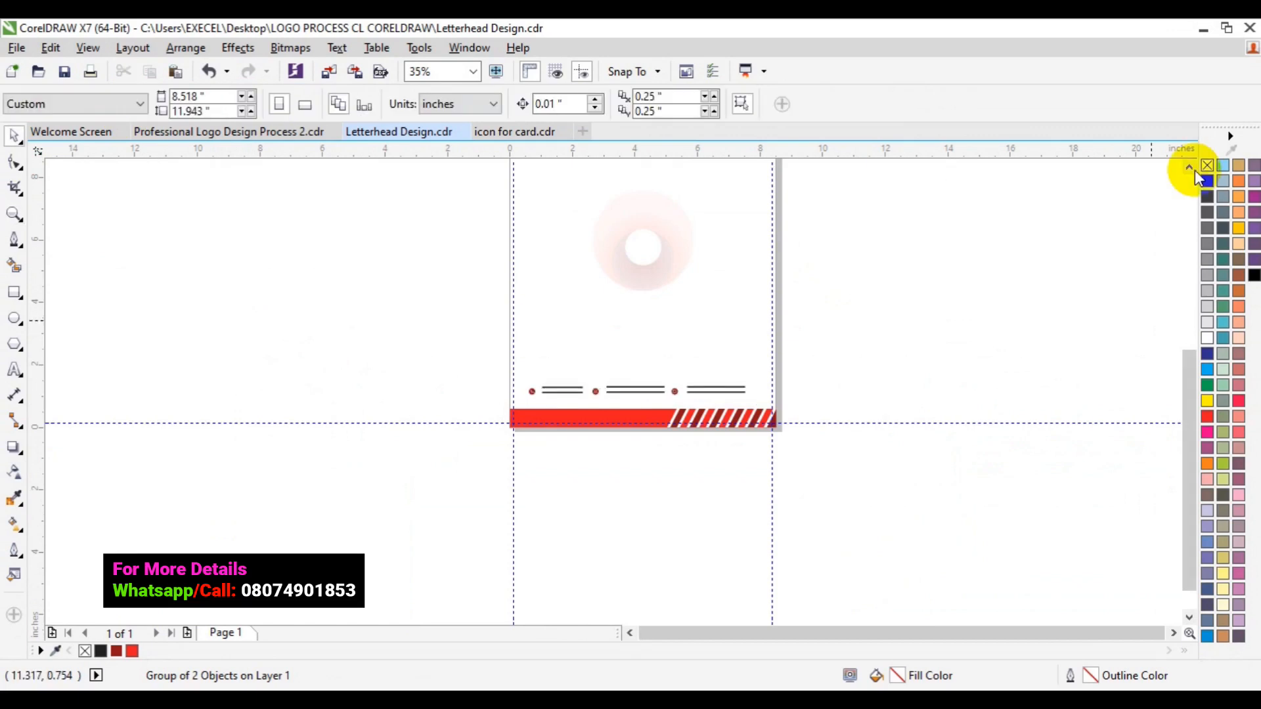
click(1194, 170)
click(729, 322)
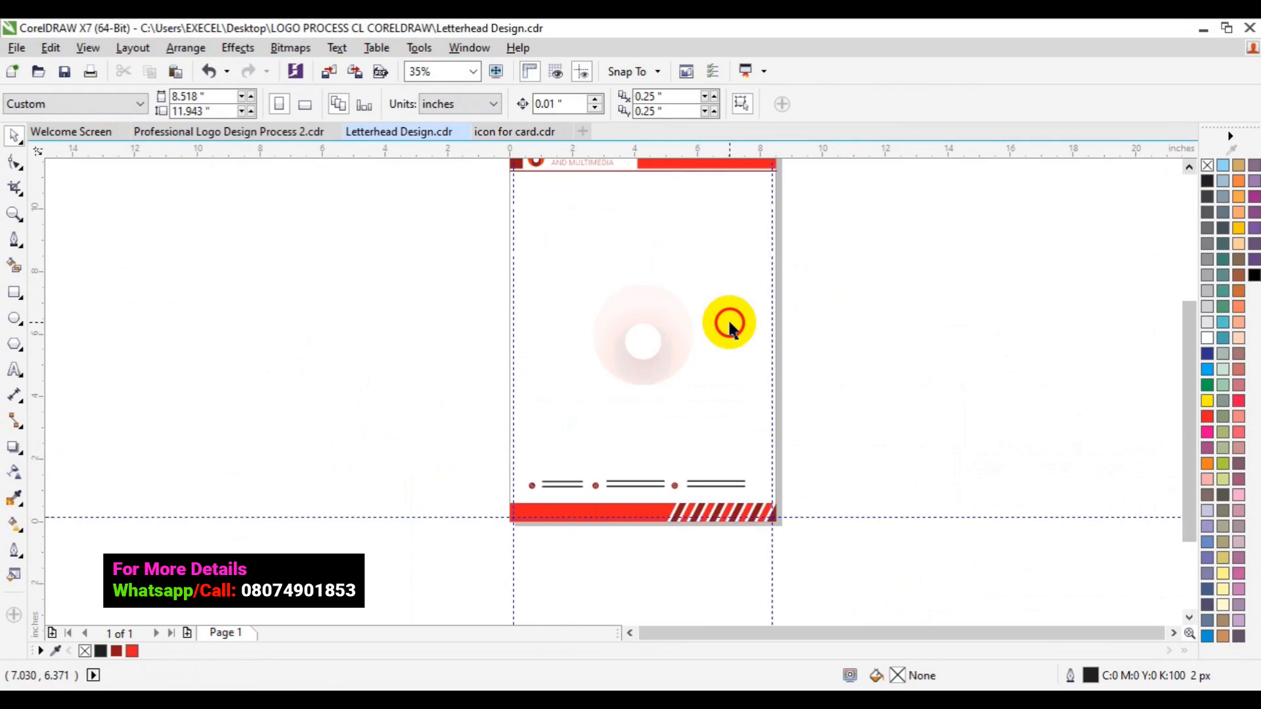
click(12, 299)
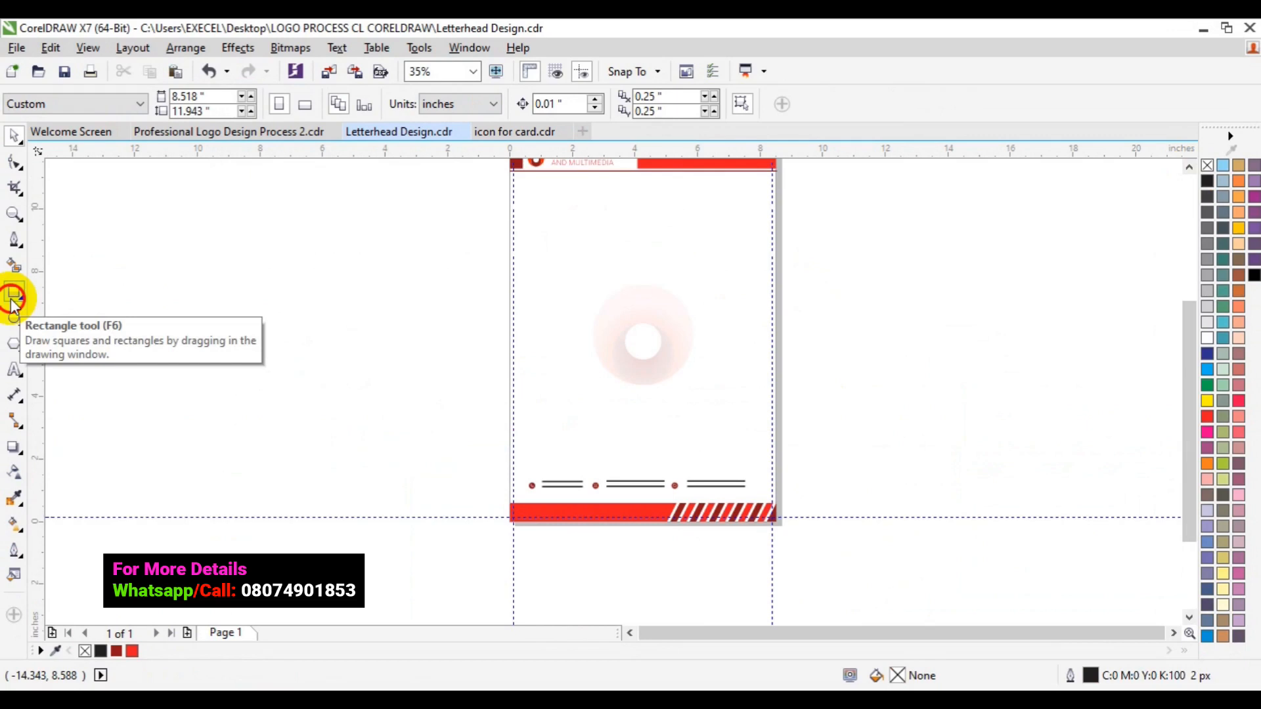
double_click(12, 299)
click(572, 486)
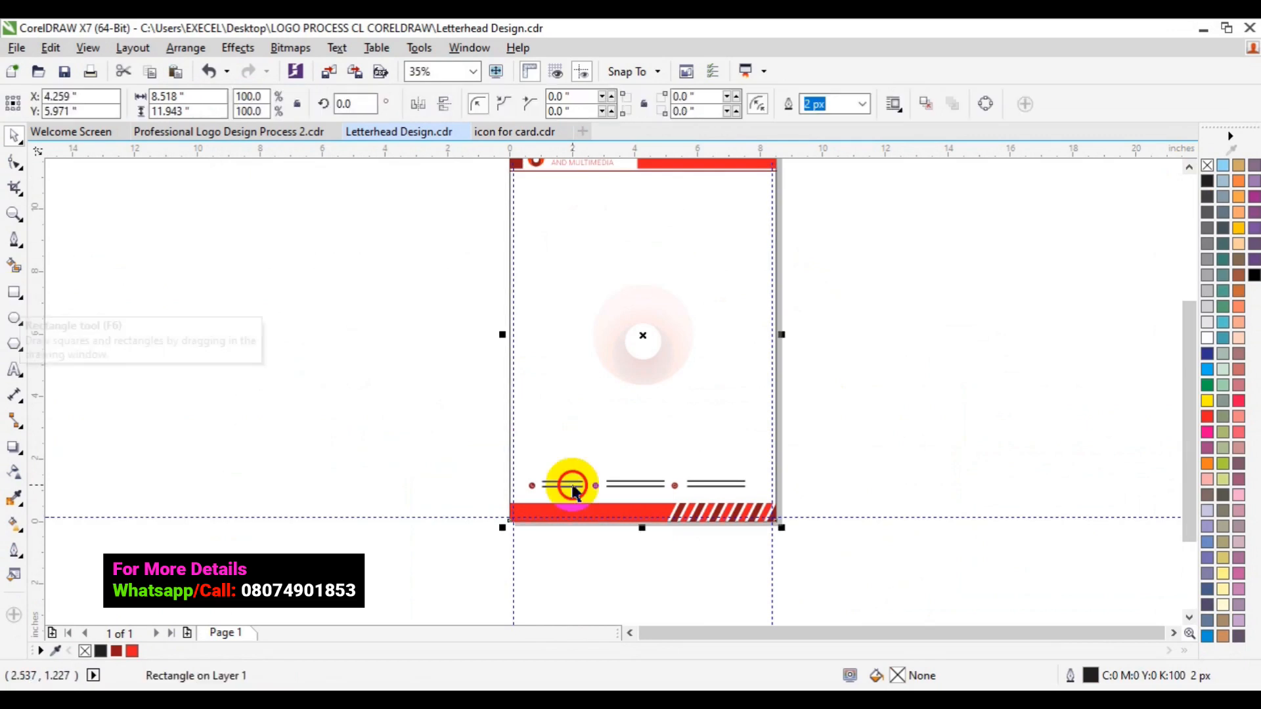
Step: Align the page-sized rectangle with the contact row on a common vertical centreline, and undo the additional horizontal-centreline alignment
shift+click(574, 487)
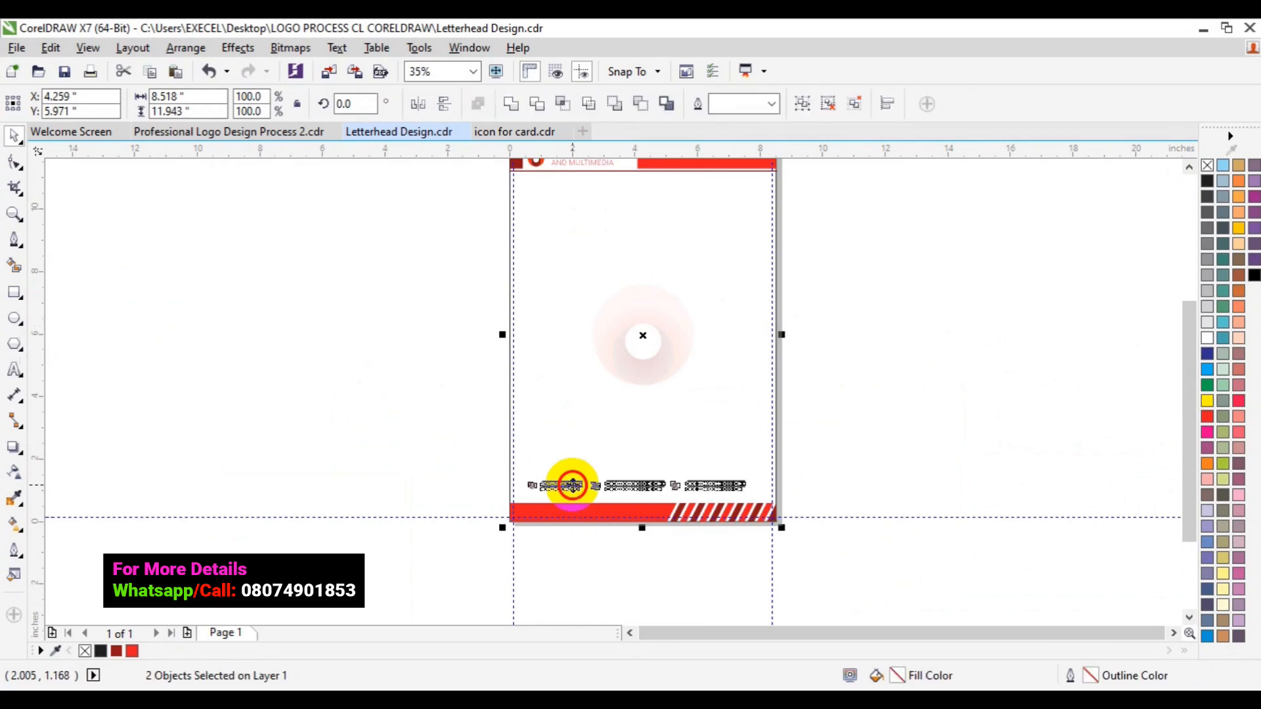
key(c)
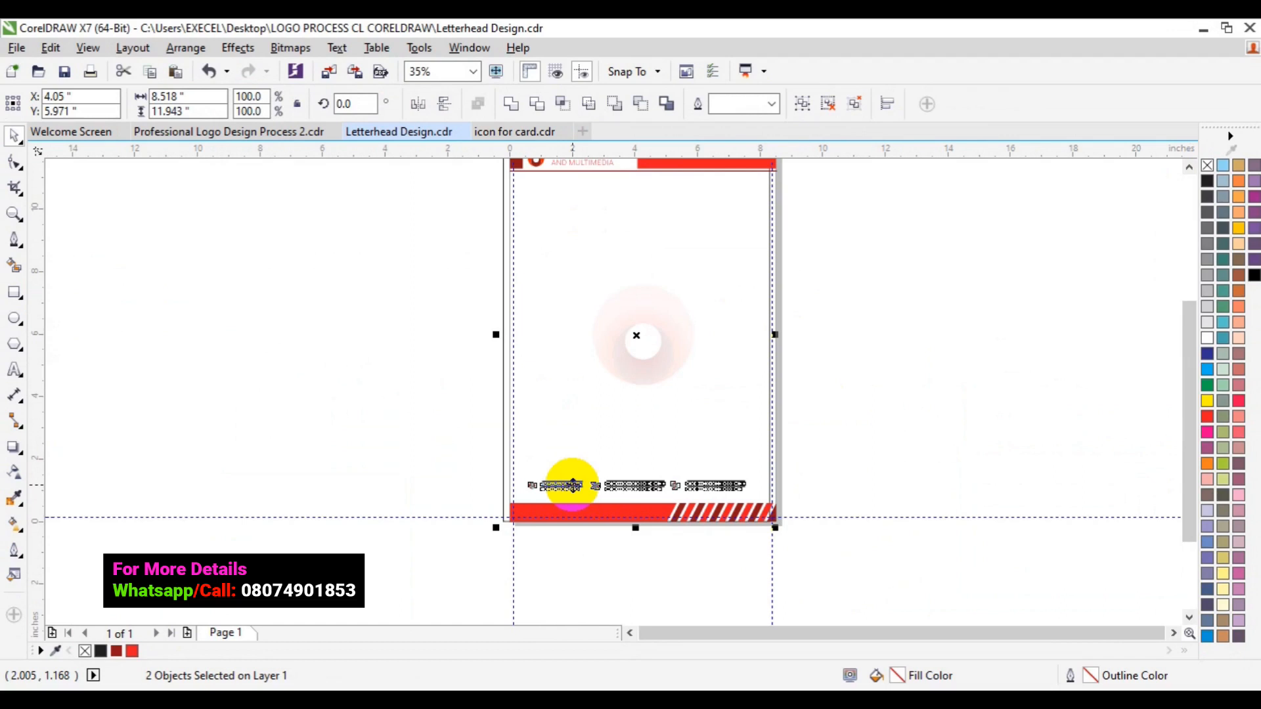
key(e)
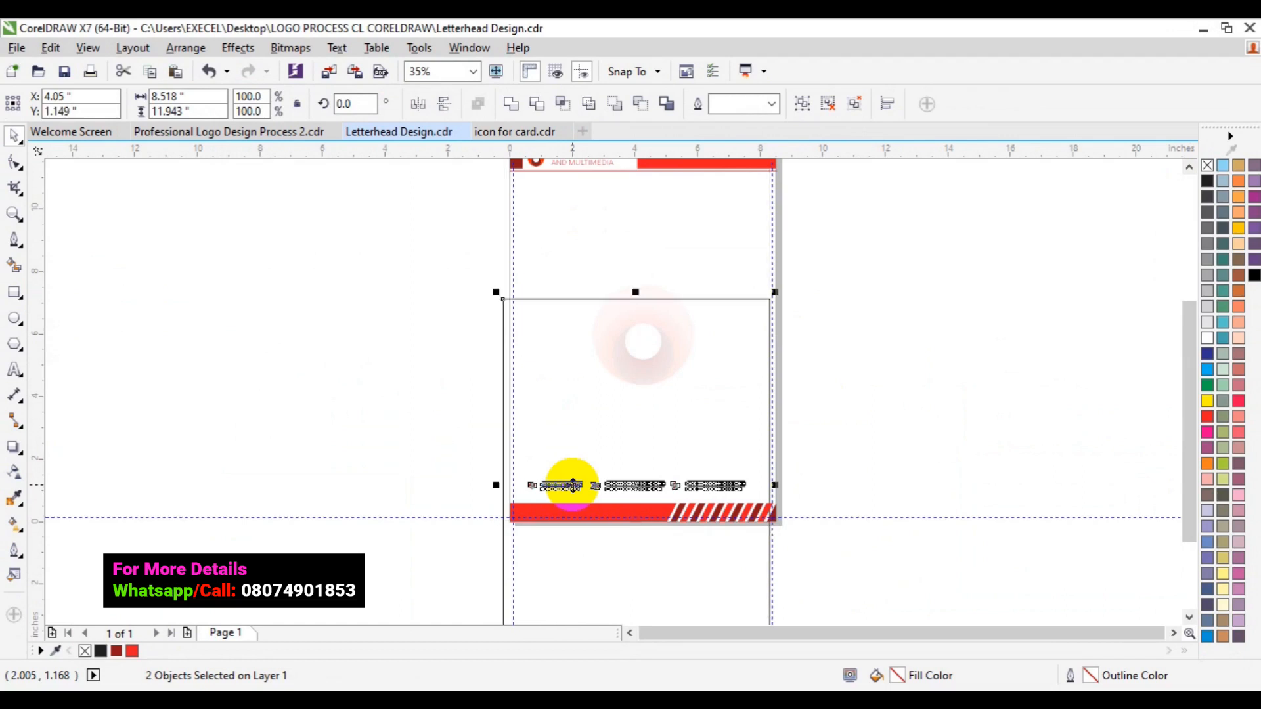
key(ctrl+z)
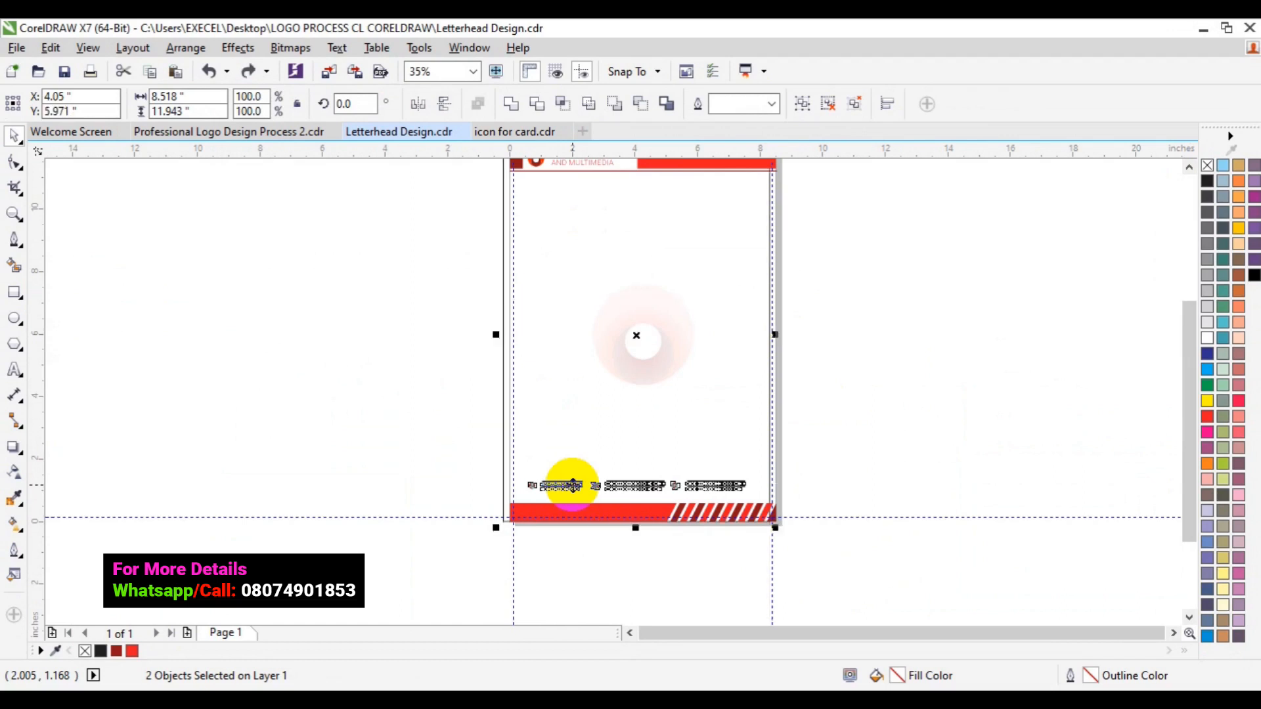
Step: Centre the contact row on the page by grouping it with the rectangle, moving the group to X 4.259", and ungrouping them
click(805, 106)
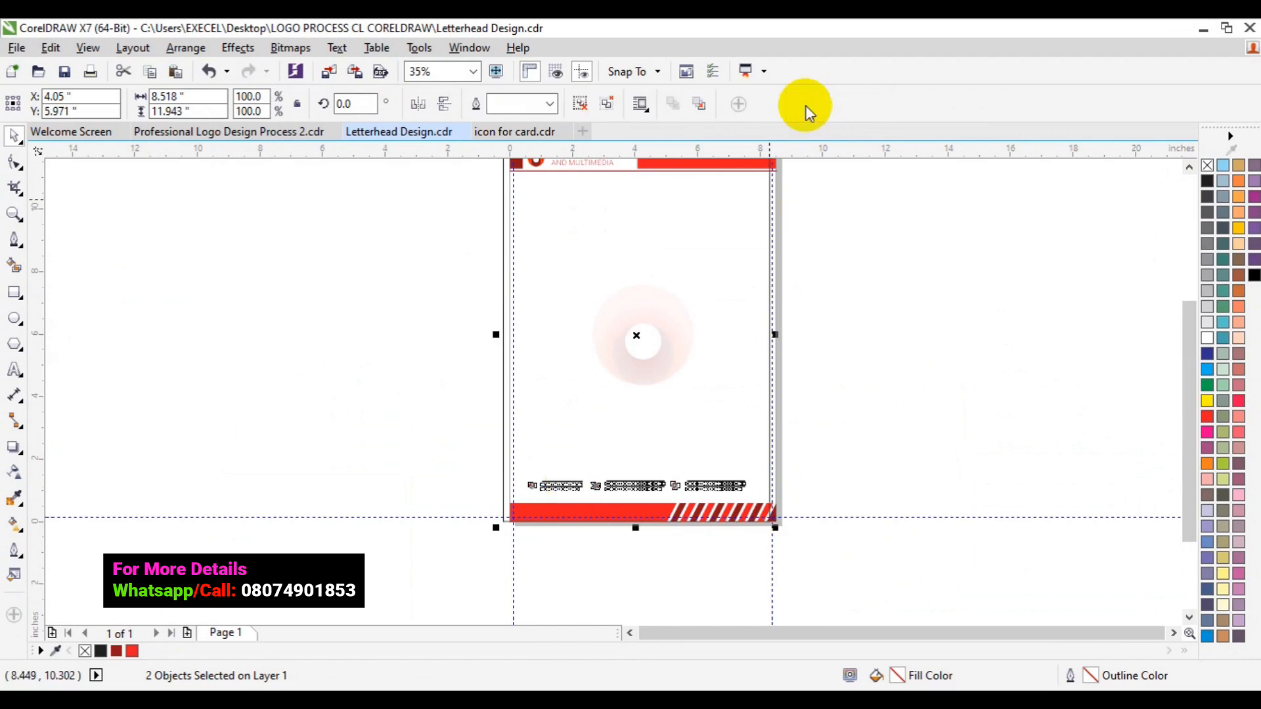
key(Right)
key(Right)
click(580, 112)
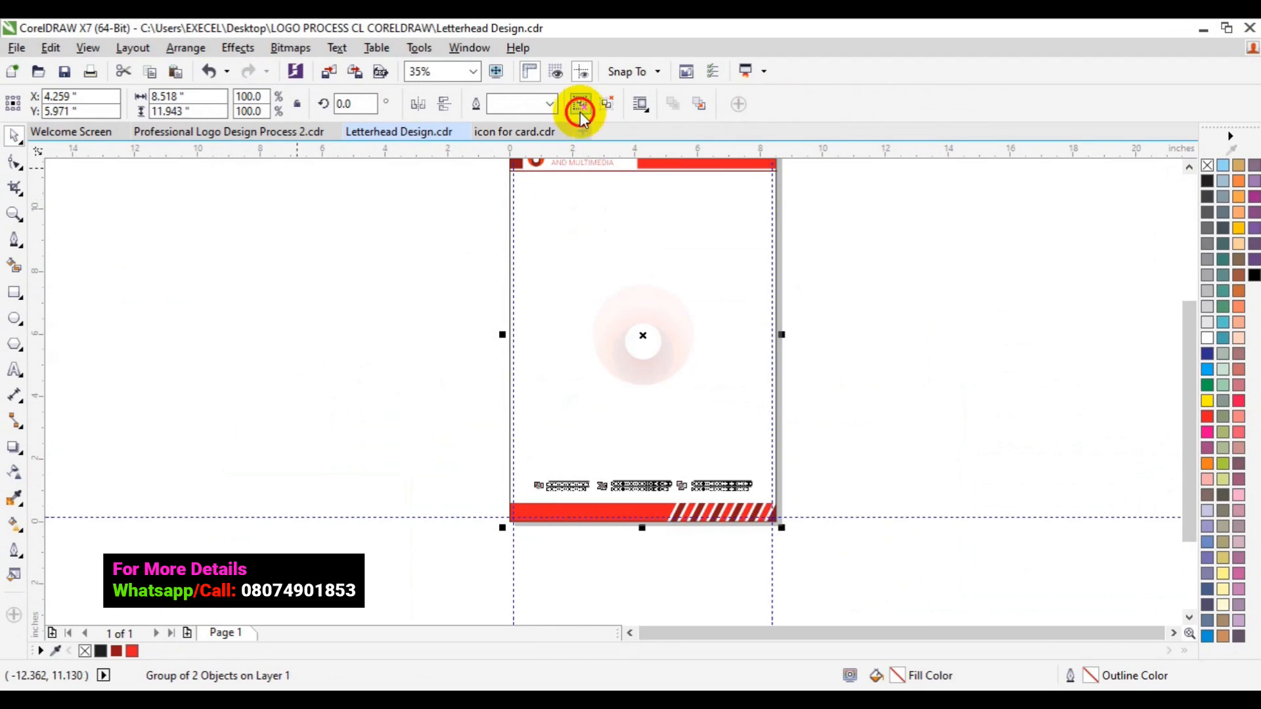
click(50, 223)
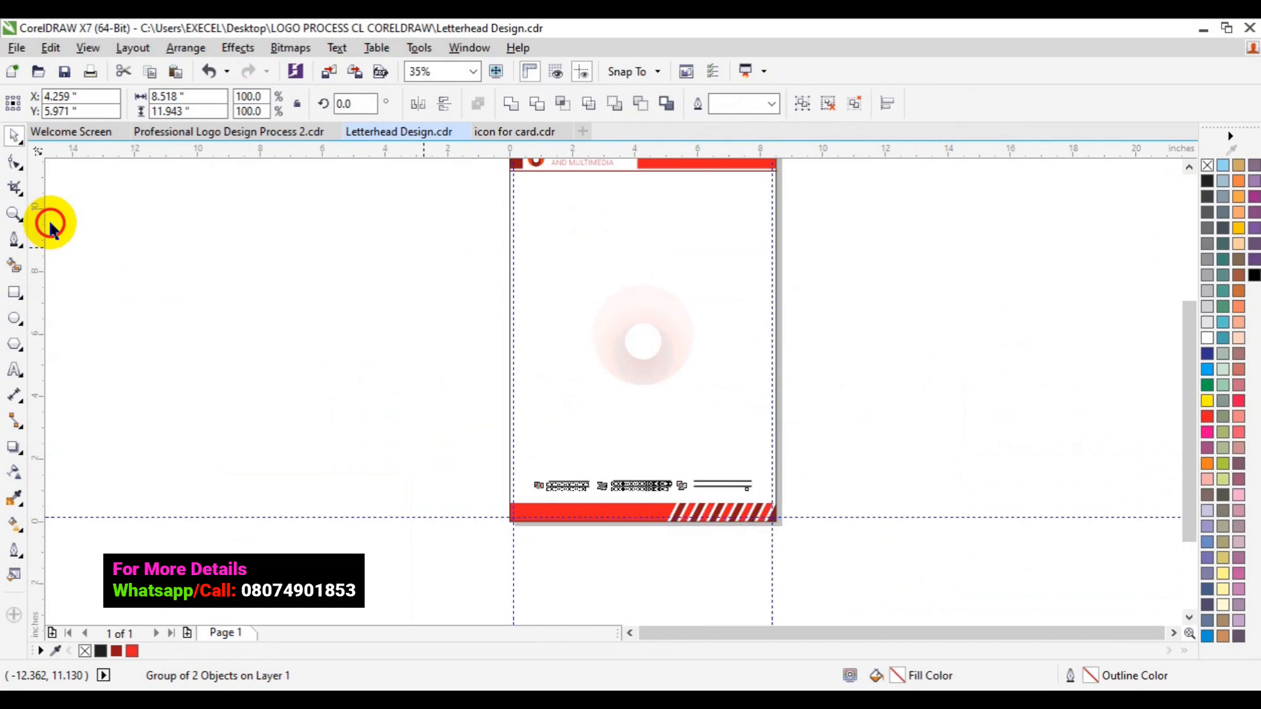
Step: Ungroup the footer contact row and its nested groups so each icon is separate from its text
key(z)
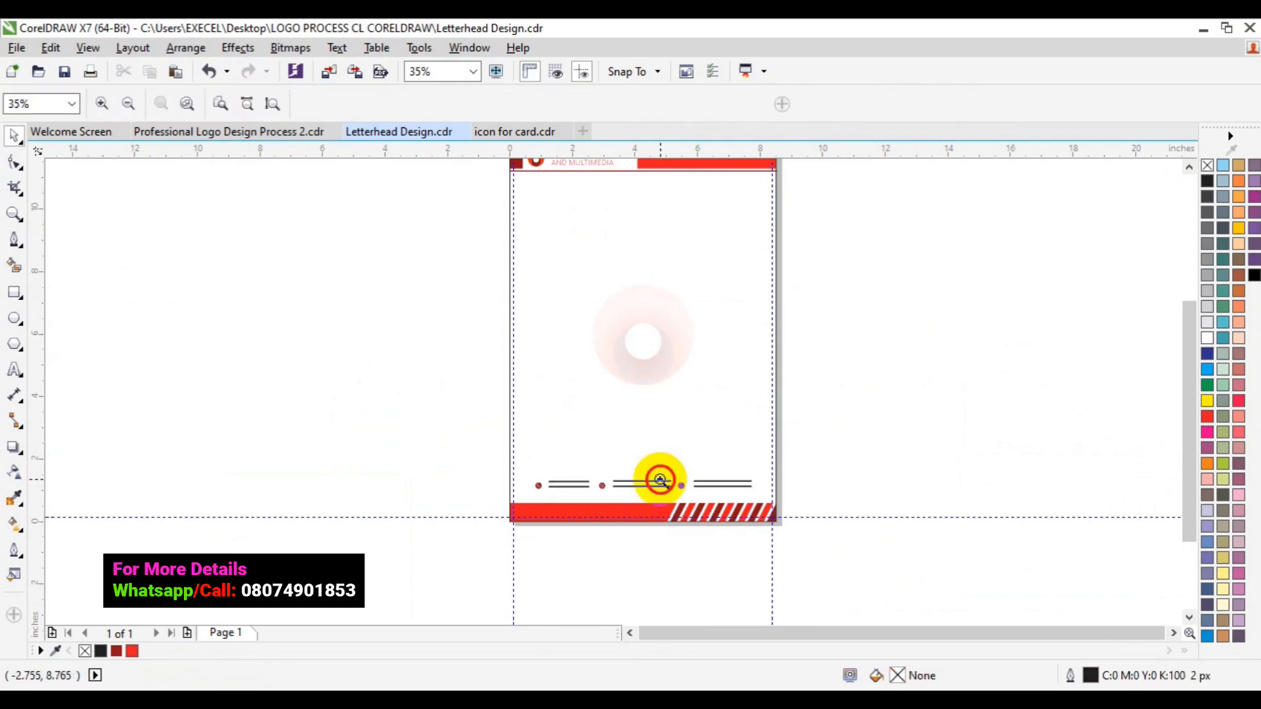
click(659, 480)
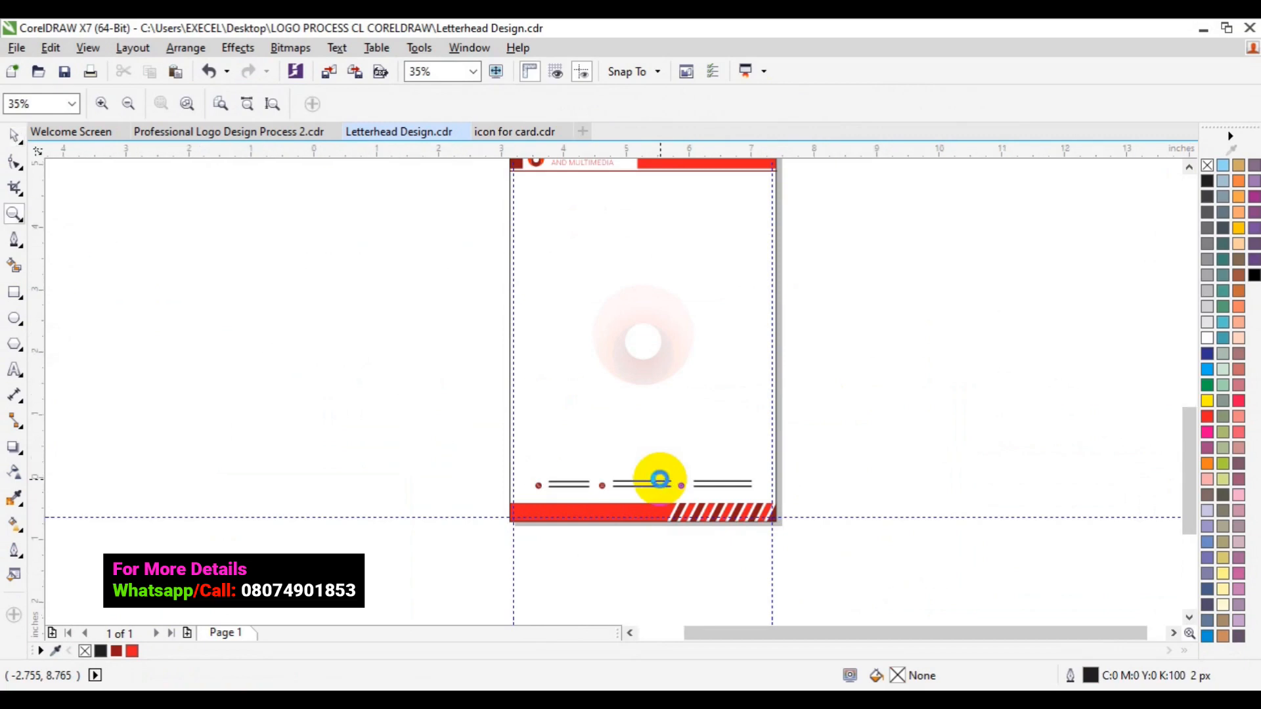
click(553, 421)
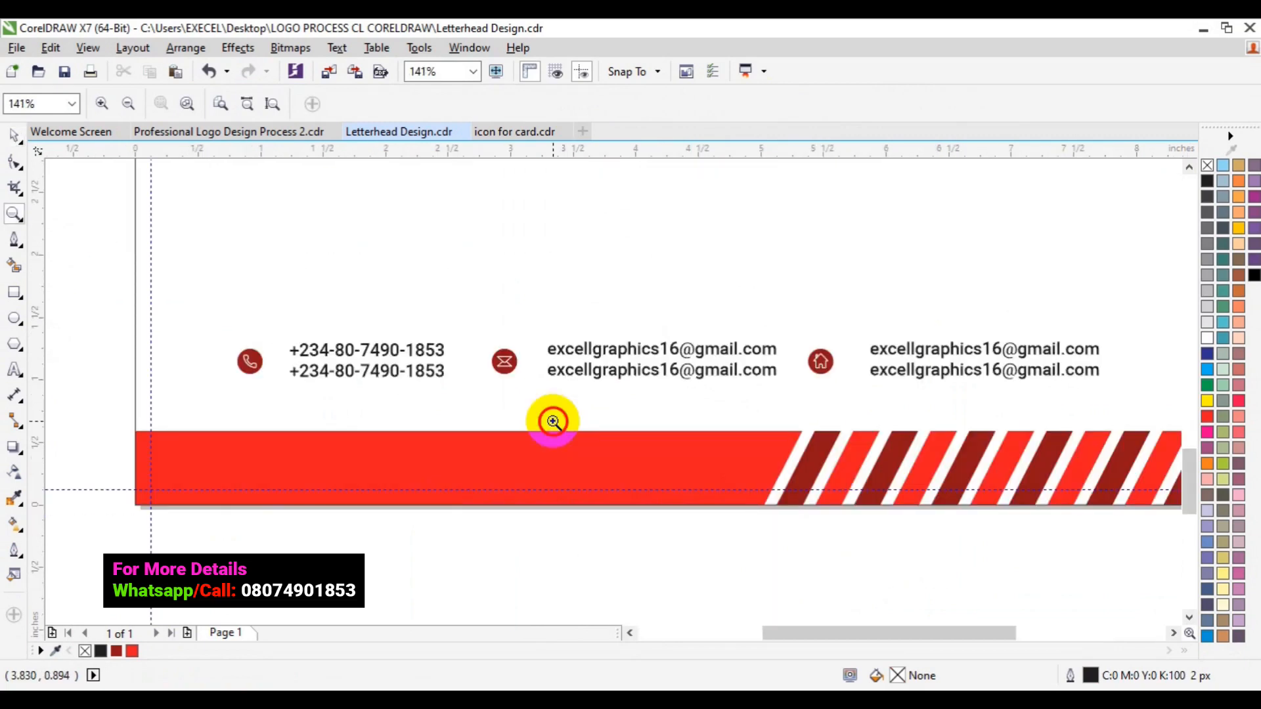
key(space)
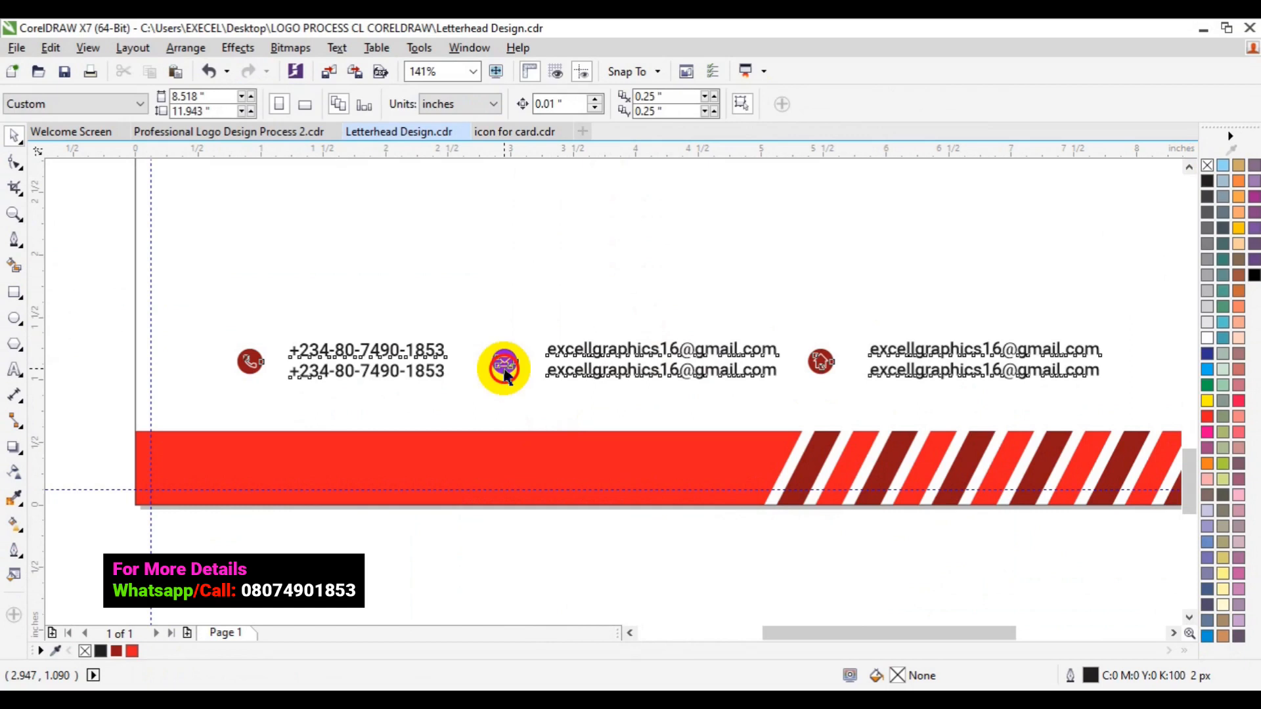
click(504, 375)
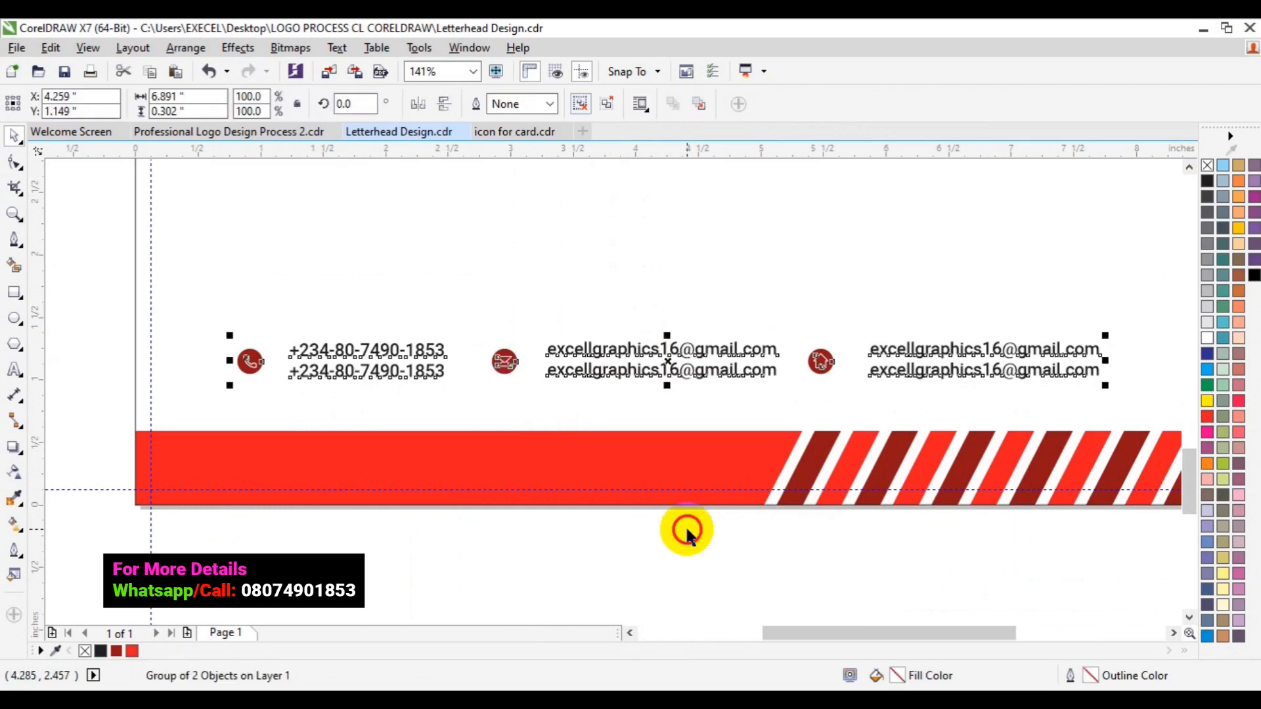
click(504, 371)
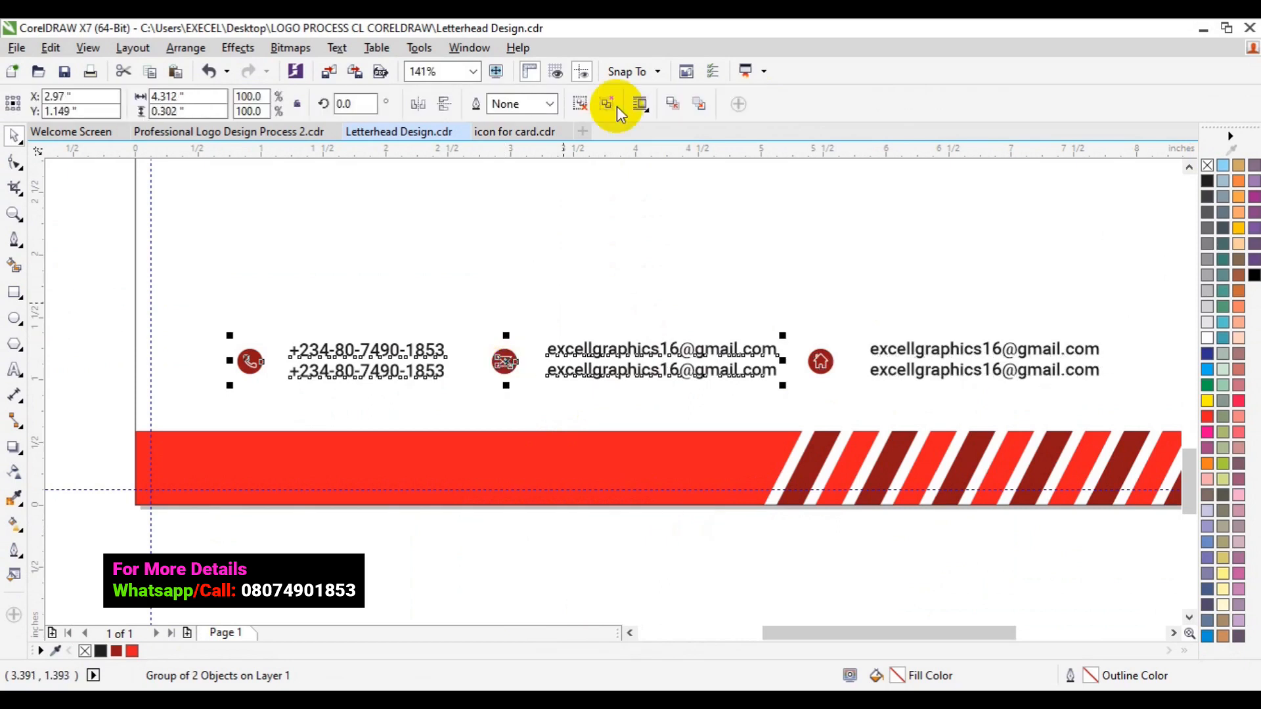
click(820, 377)
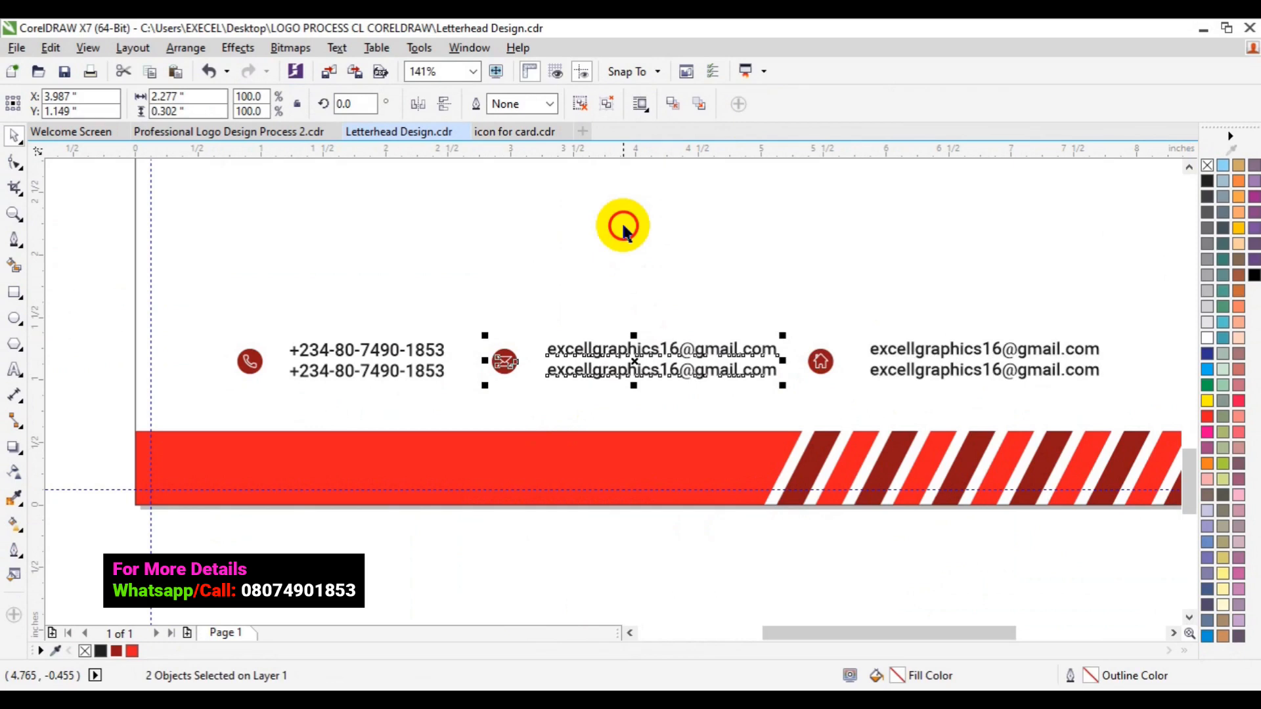
click(579, 105)
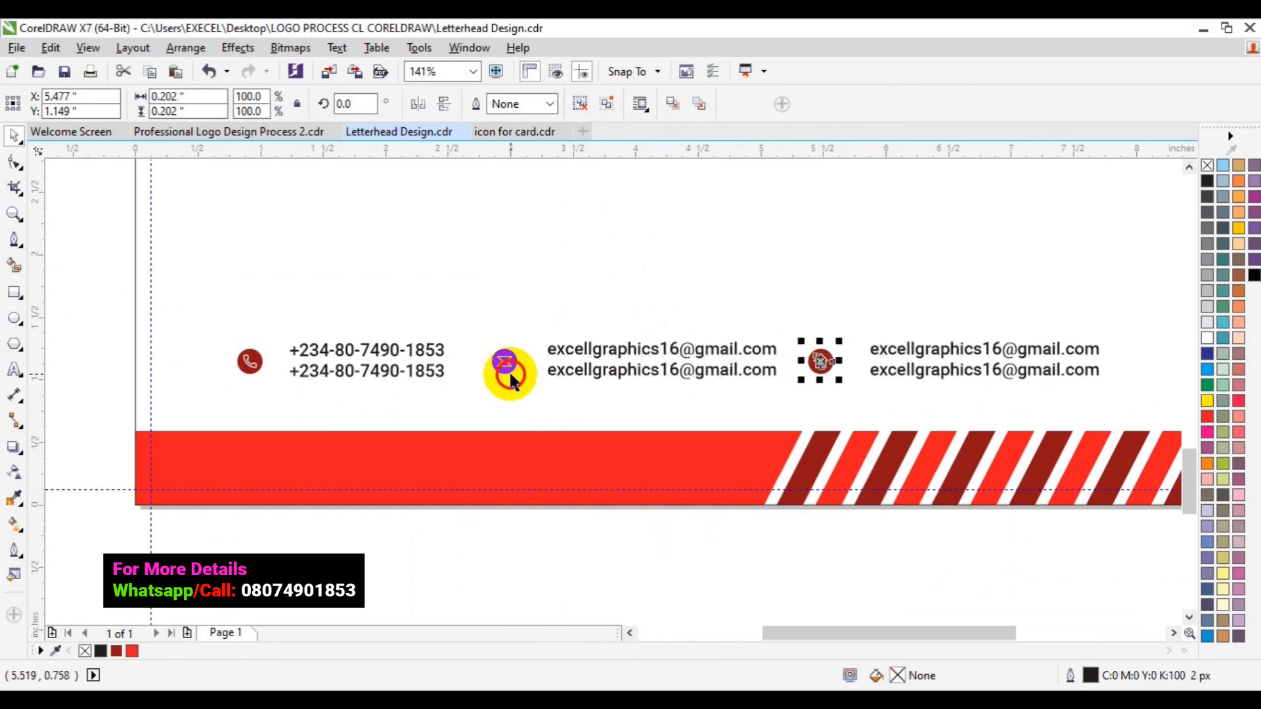
click(512, 381)
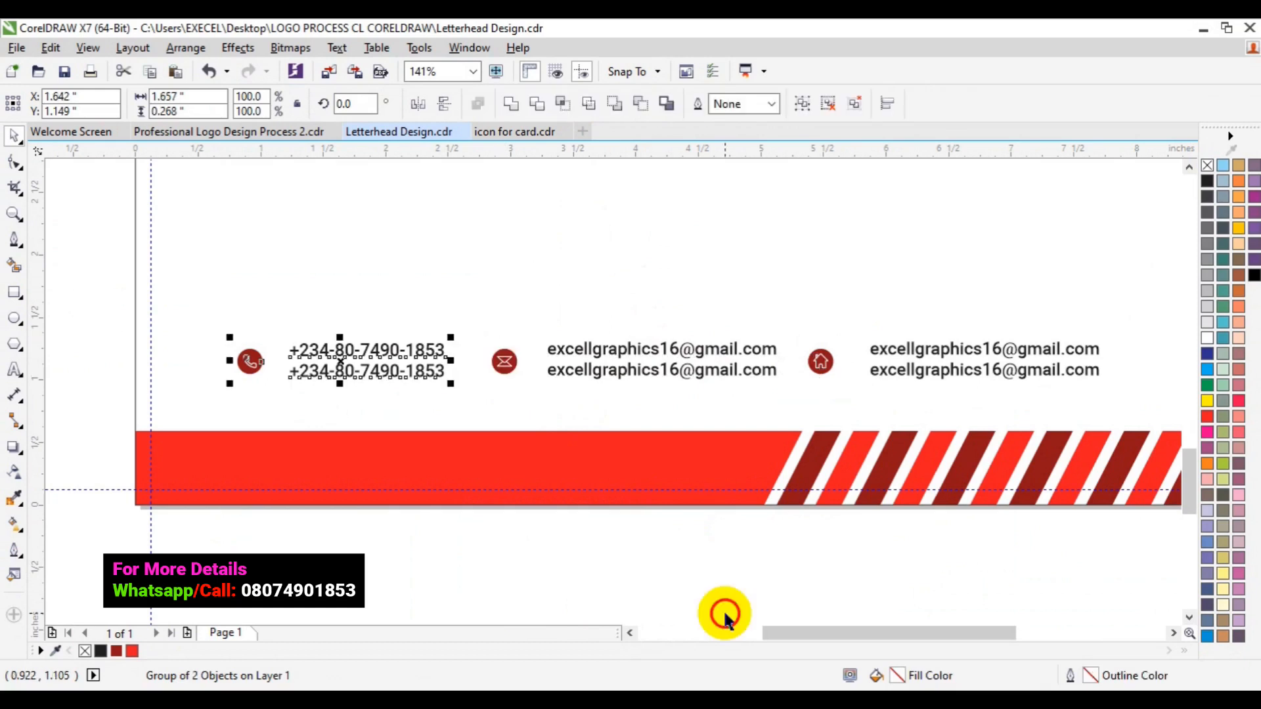
Step: Enlarge the phone, envelope and house icons together from their shared centre to about 0.216 inch each
click(240, 370)
shift+click(500, 373)
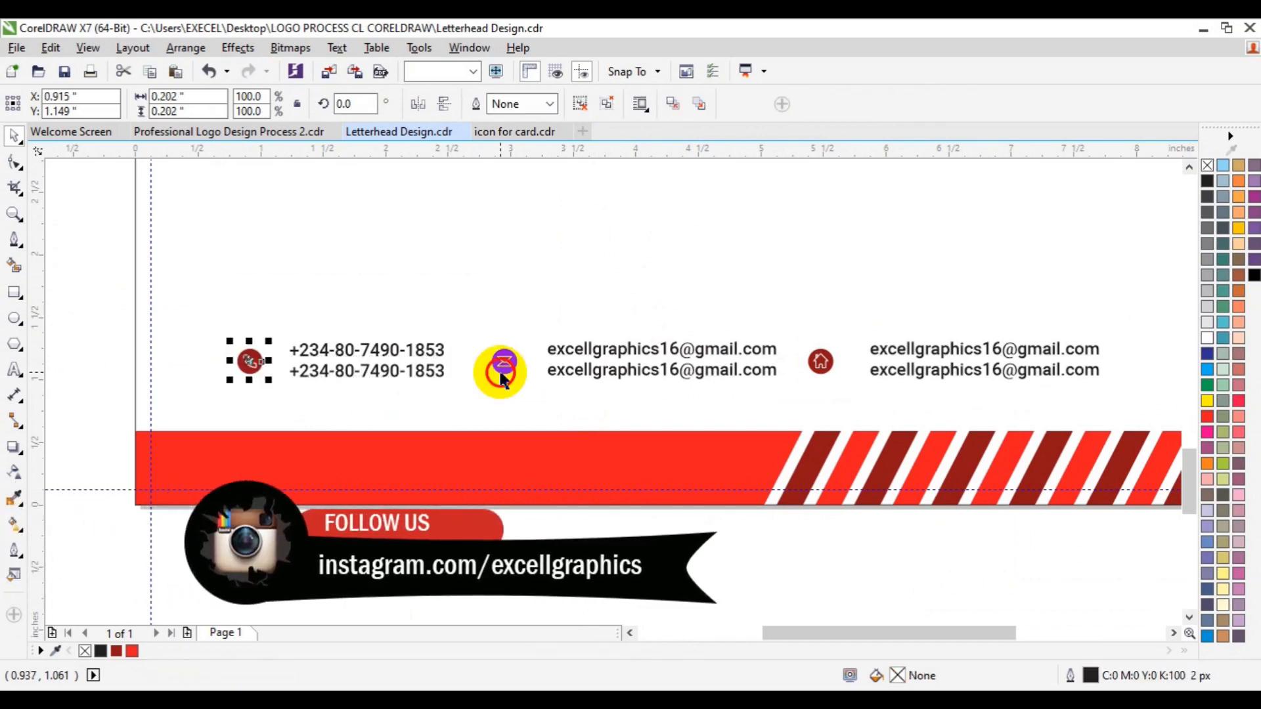
shift+click(840, 386)
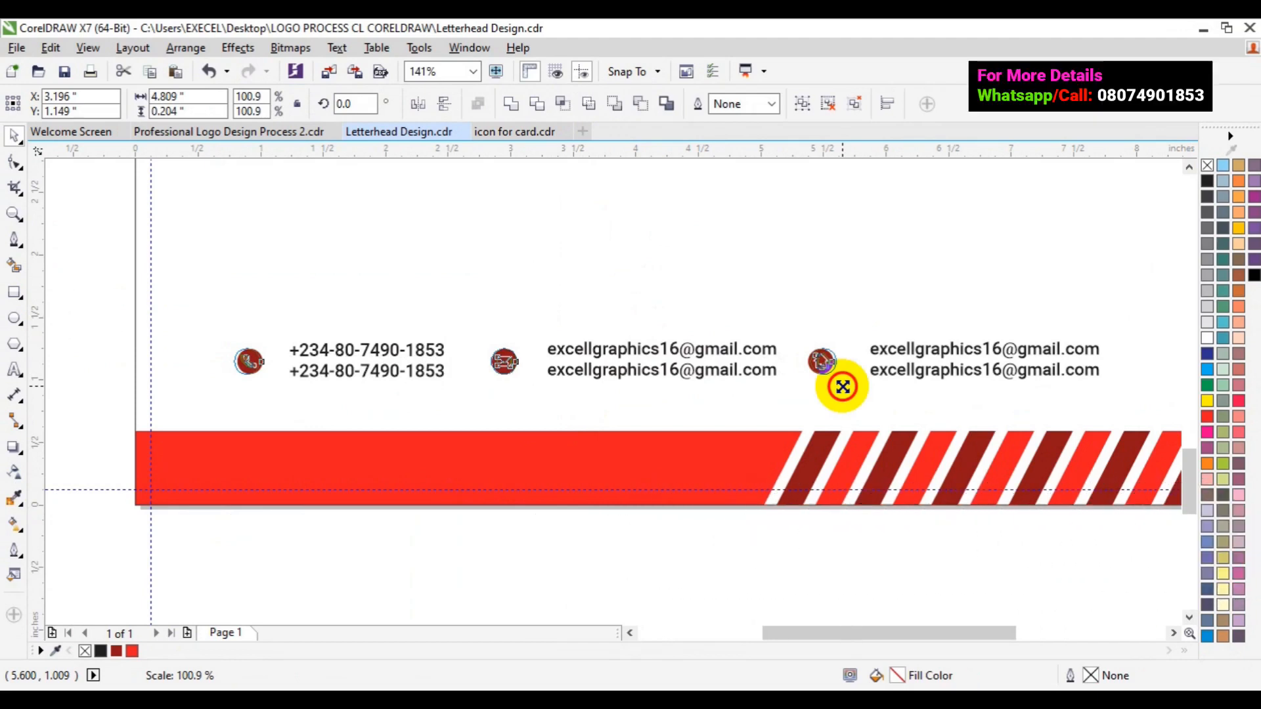
drag(843, 387, 846, 381)
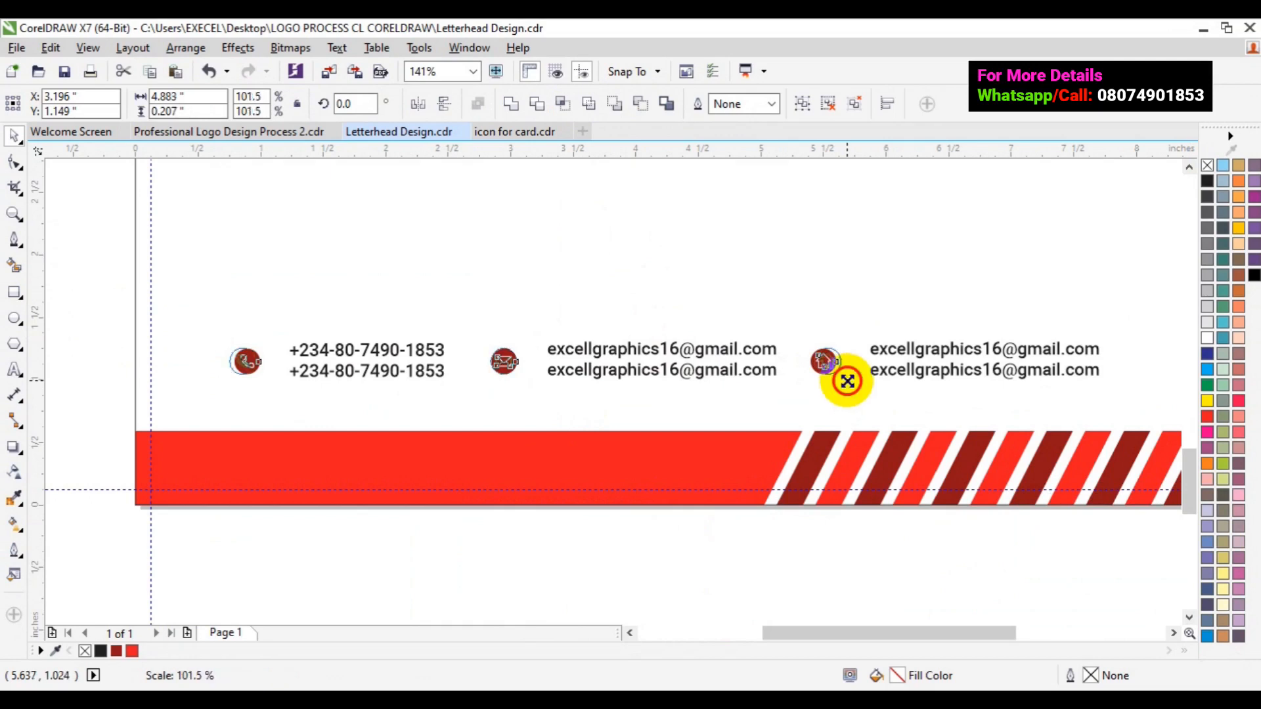
drag(847, 381, 852, 376)
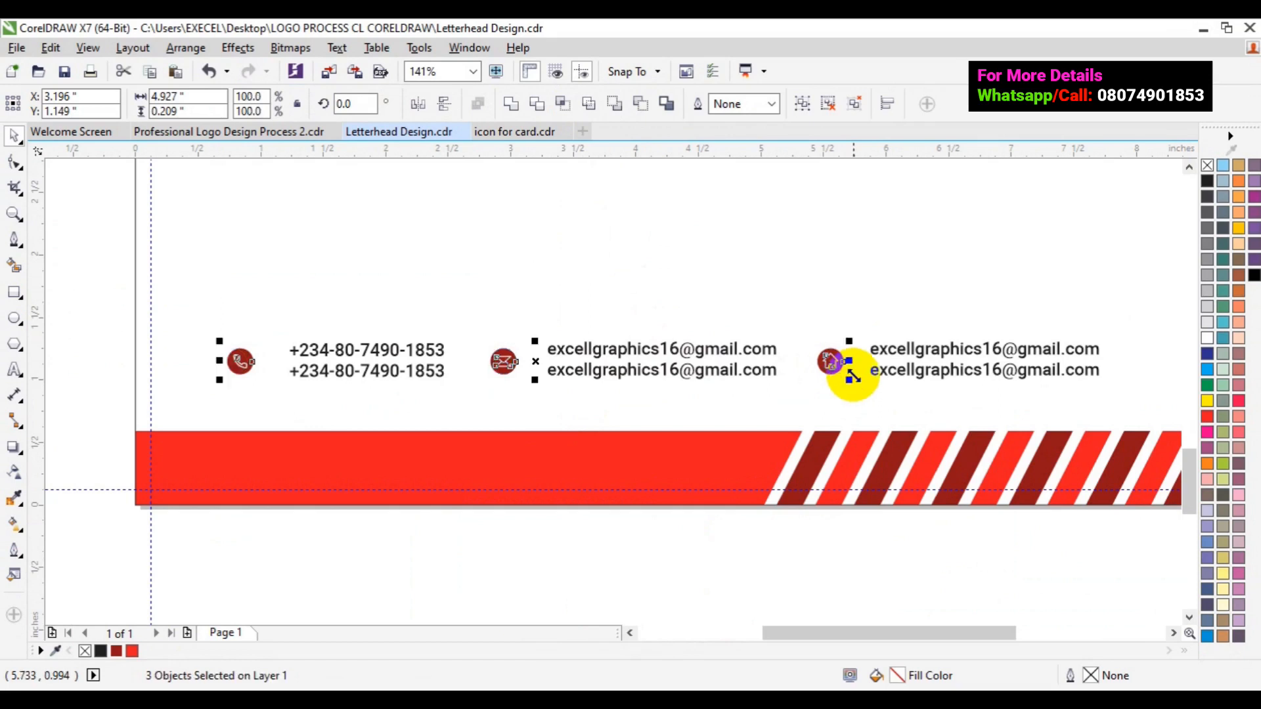
drag(852, 376, 861, 387)
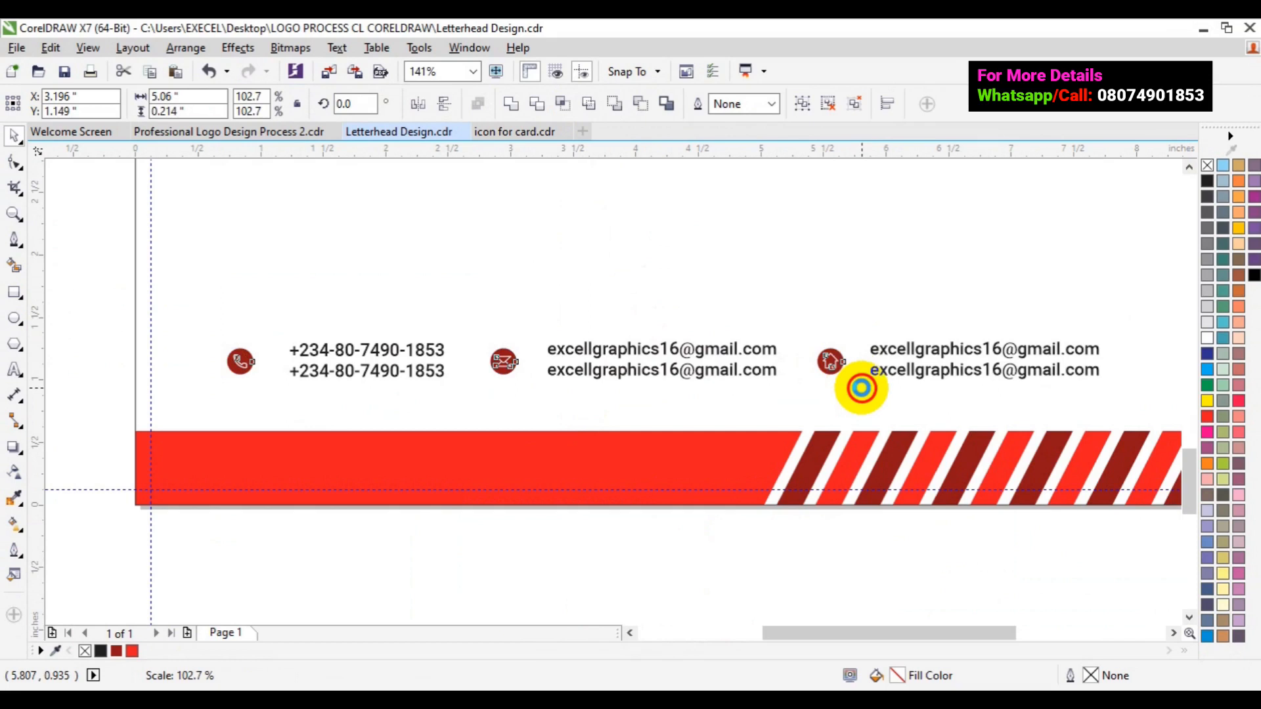
drag(861, 387, 876, 416)
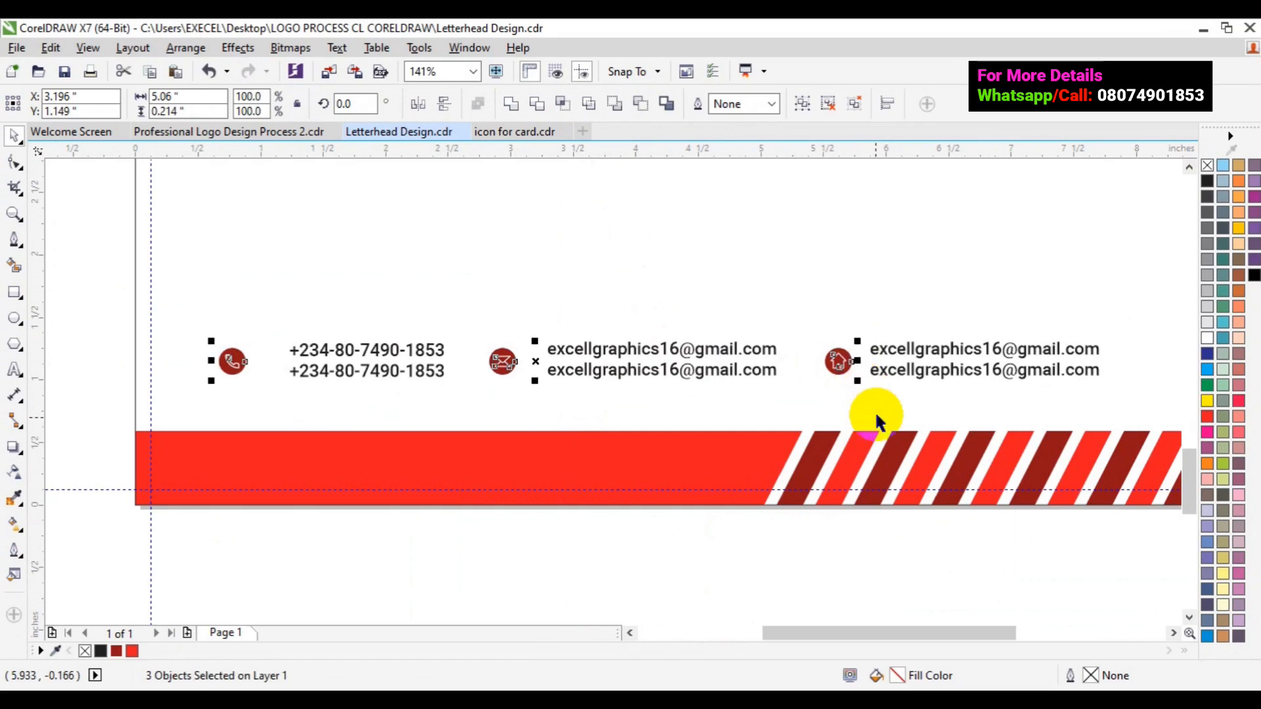
Step: Move the envelope icon to X 3.051" and the phone icon to X 0.972", closer to their texts
click(511, 377)
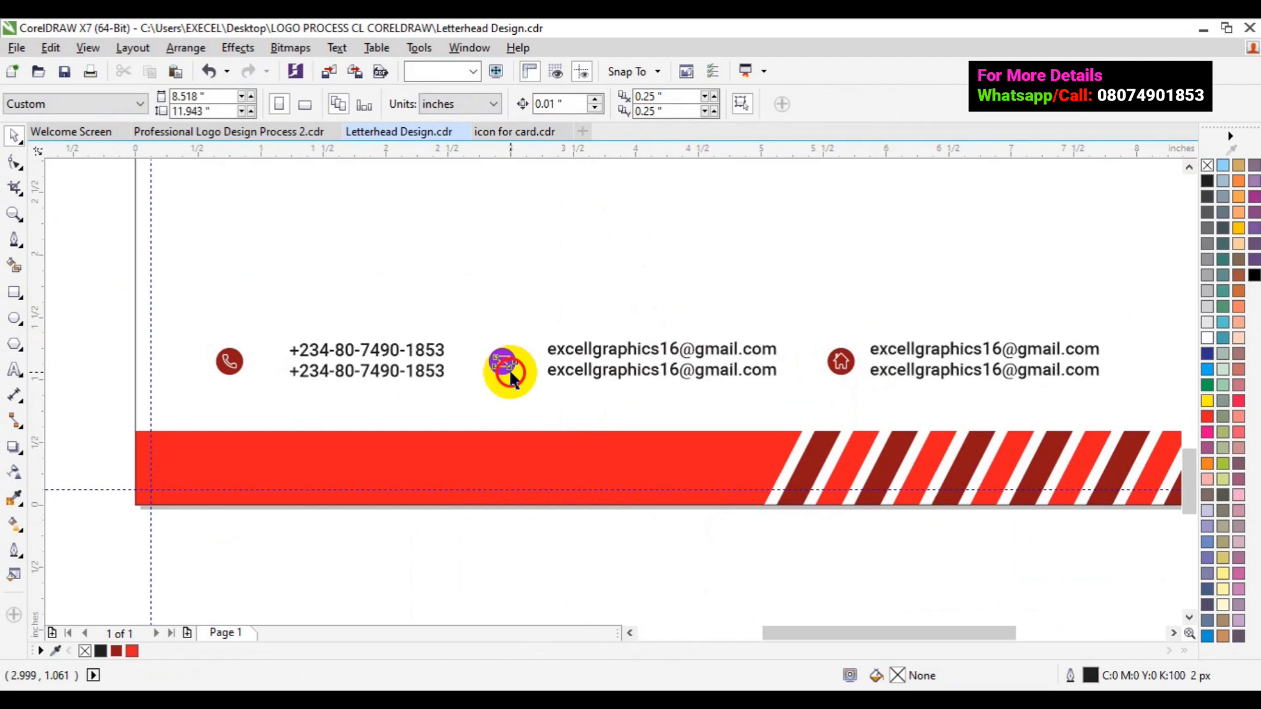
click(511, 377)
drag(511, 374, 513, 373)
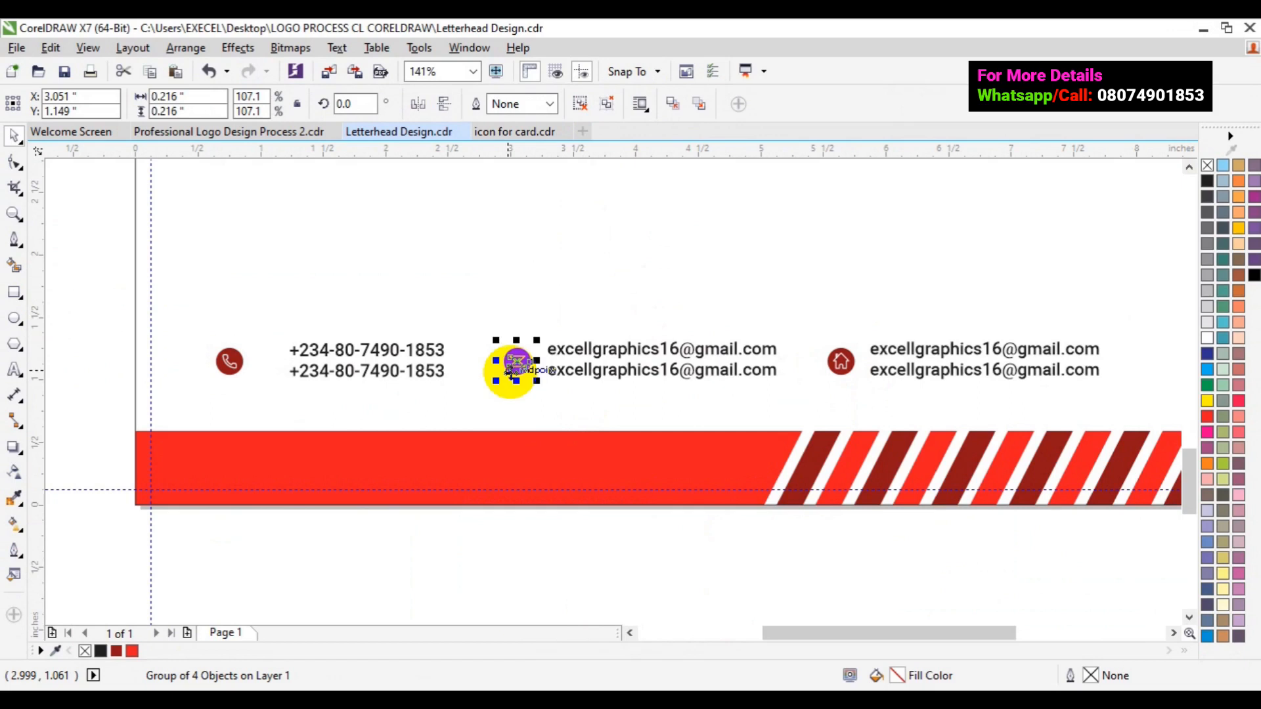
click(228, 360)
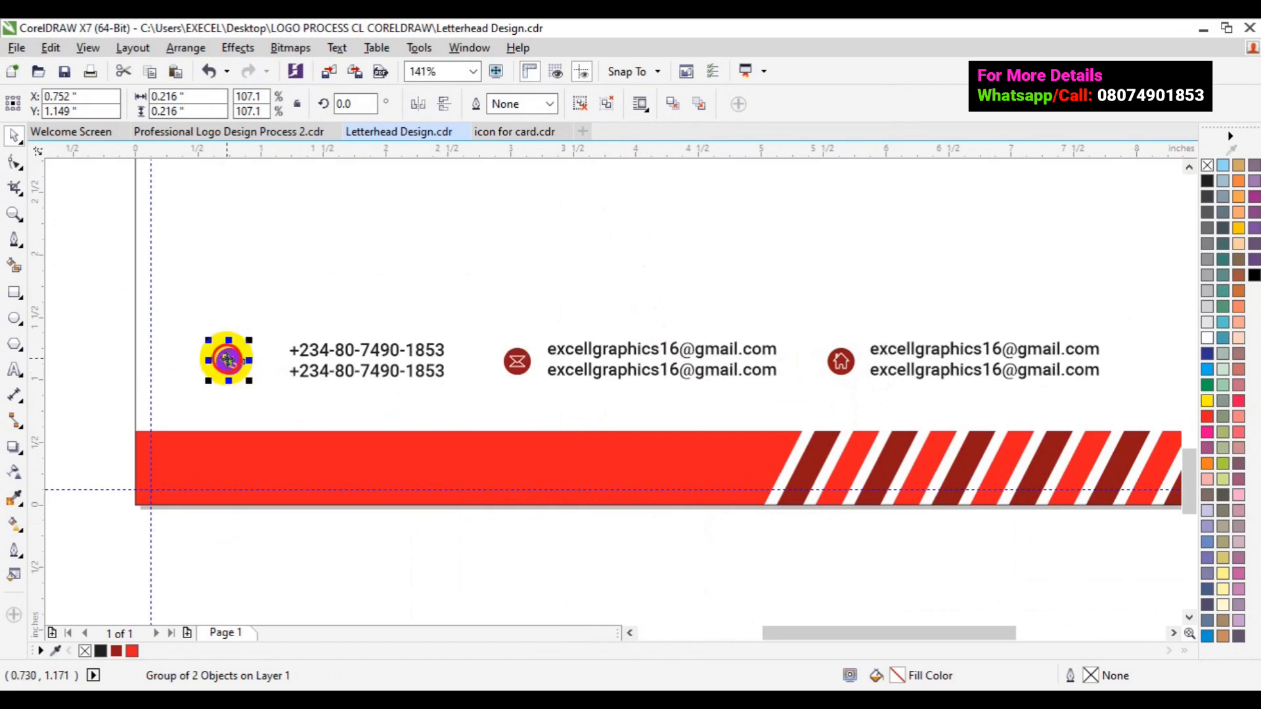
drag(228, 360, 255, 361)
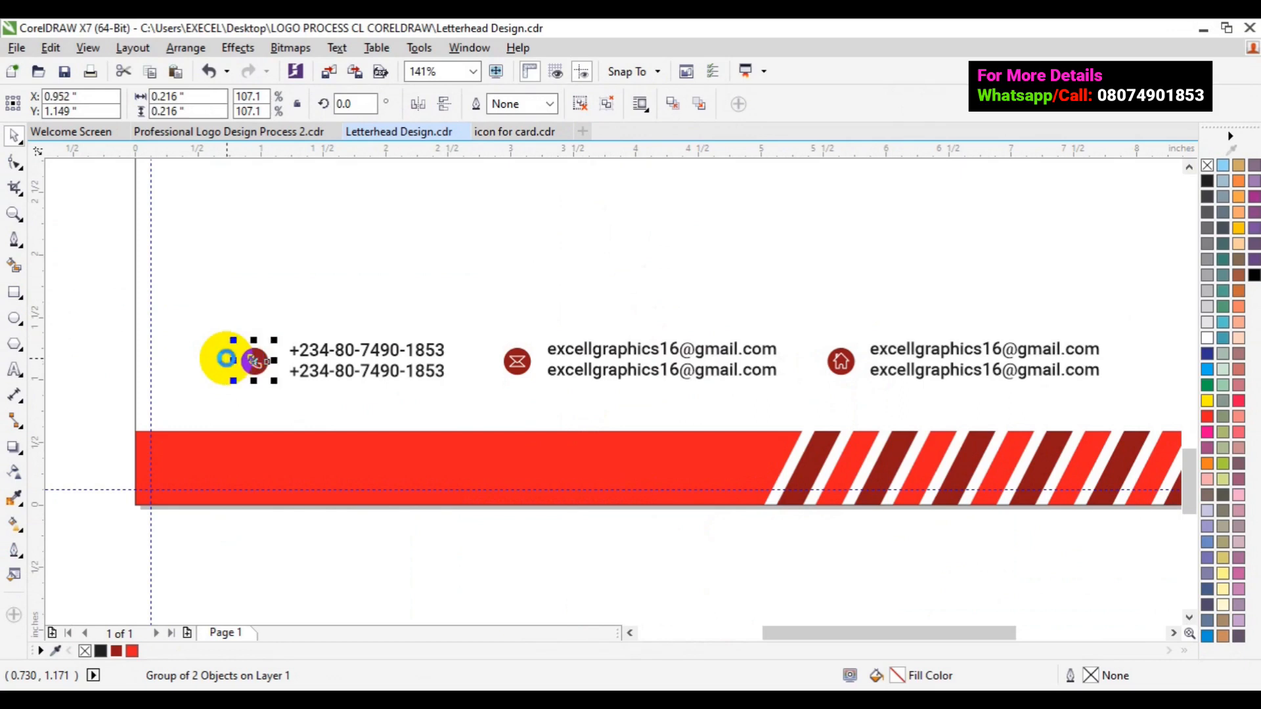
key(Right)
click(1137, 398)
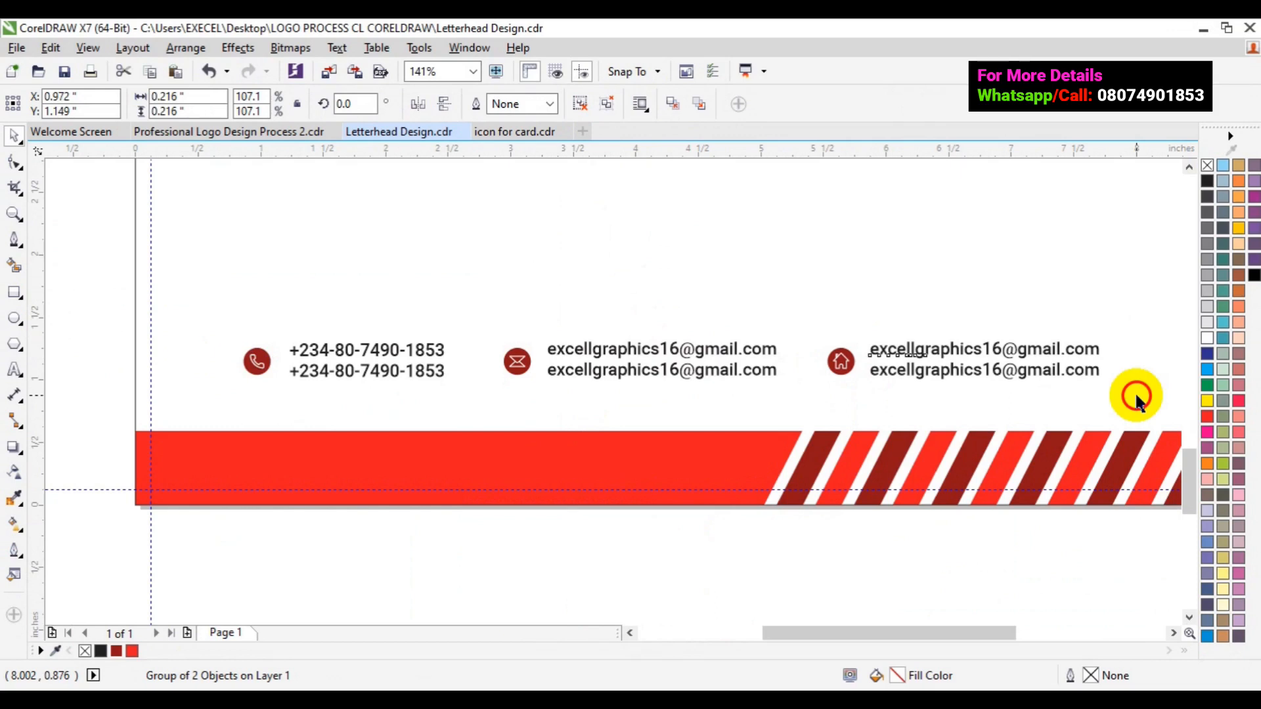
Step: Group the three icons and their texts, and align the group with the page-sized rectangle on a common vertical centreline
key(ctrl+a)
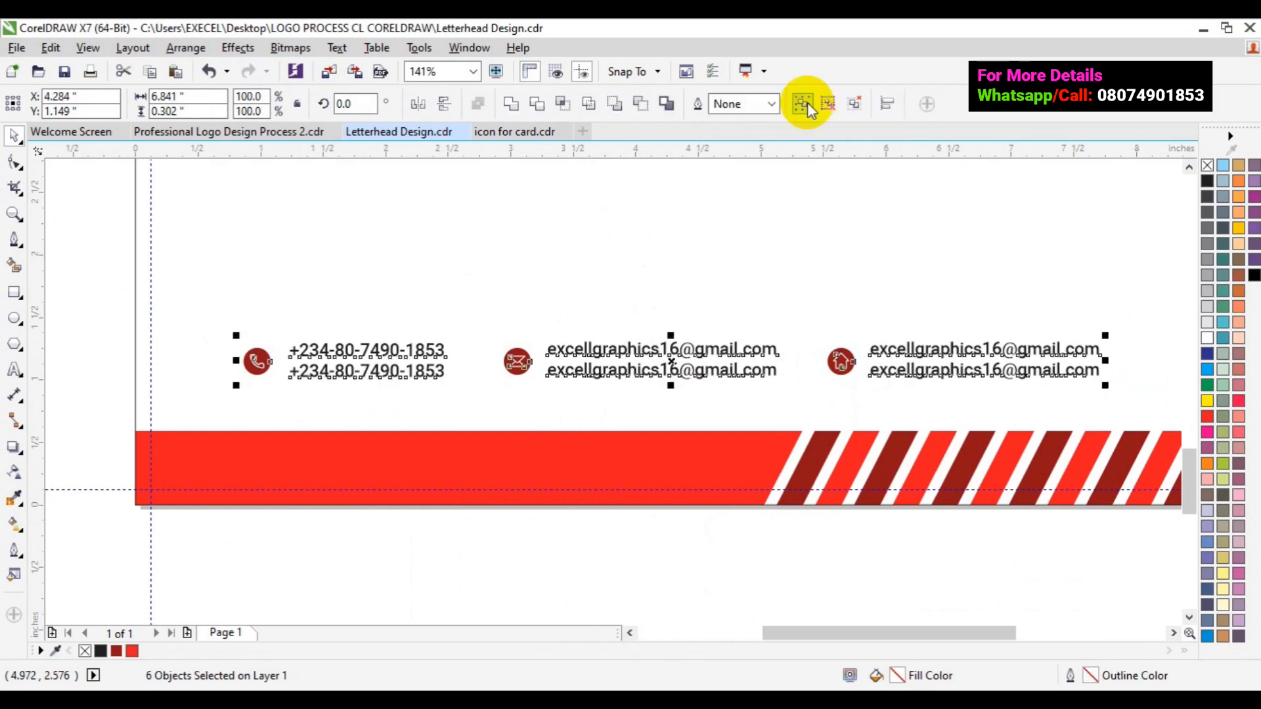
click(805, 103)
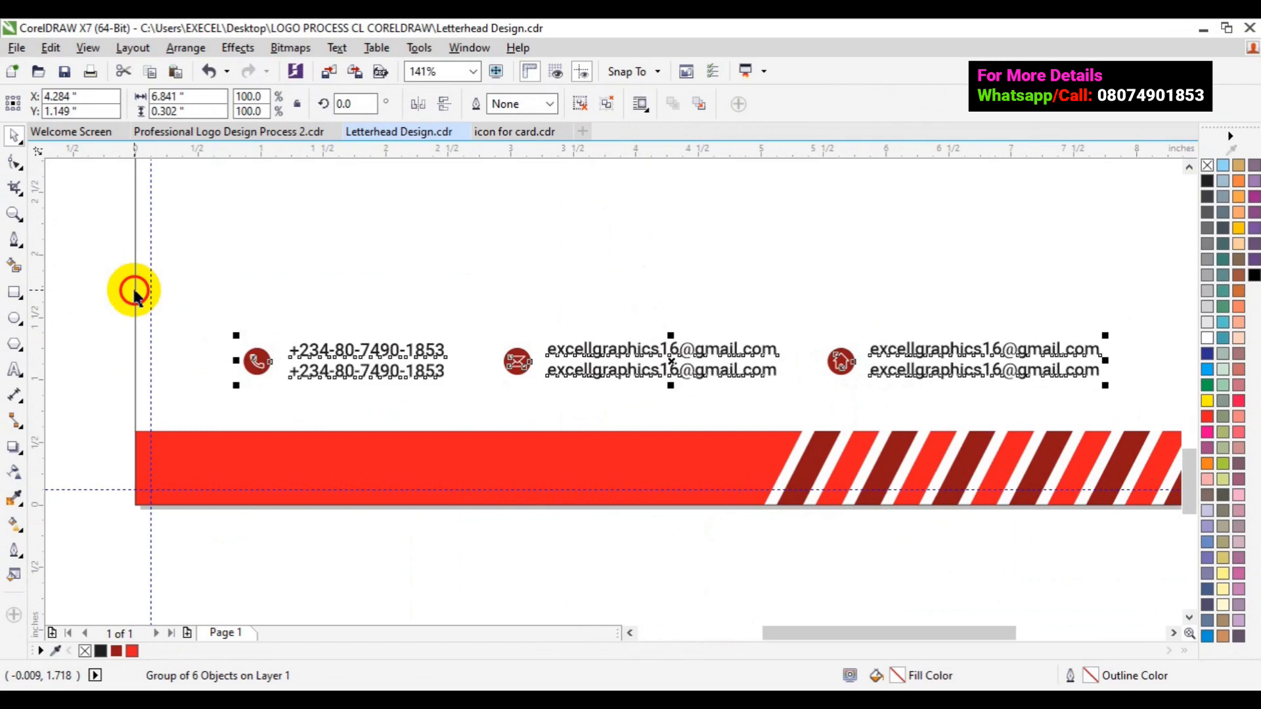
shift+click(134, 290)
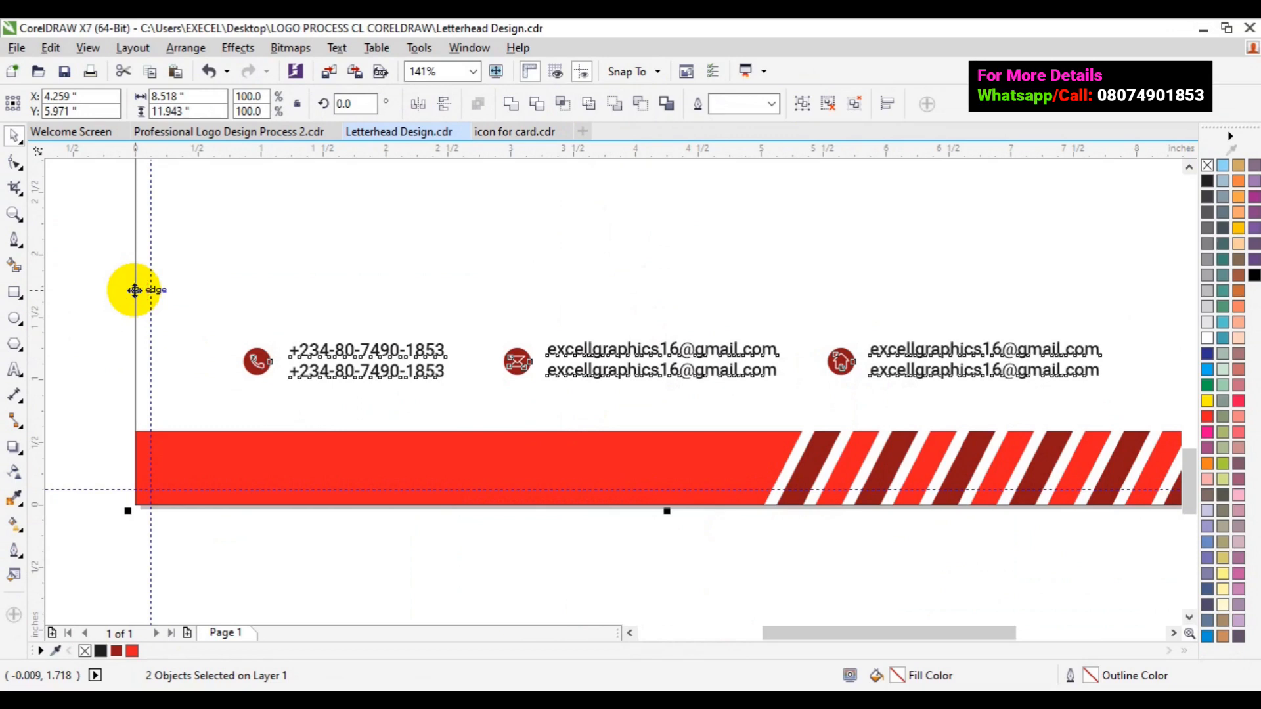
key(c)
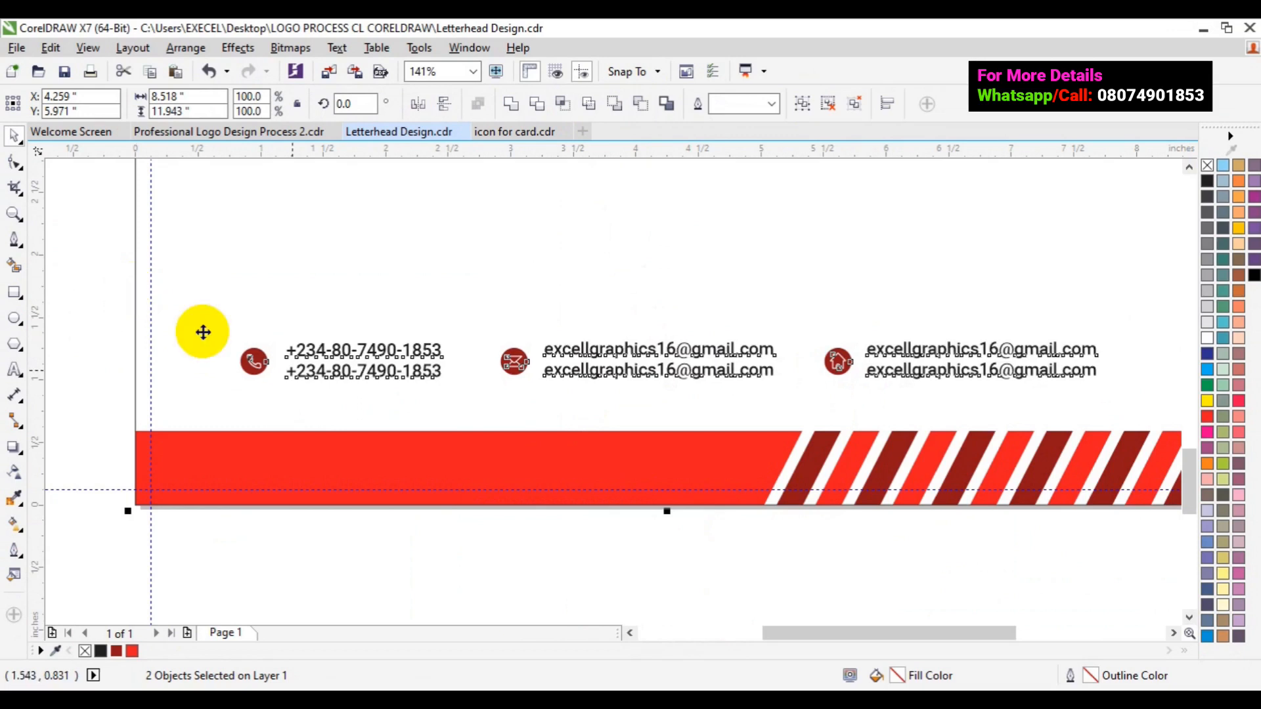
key(z)
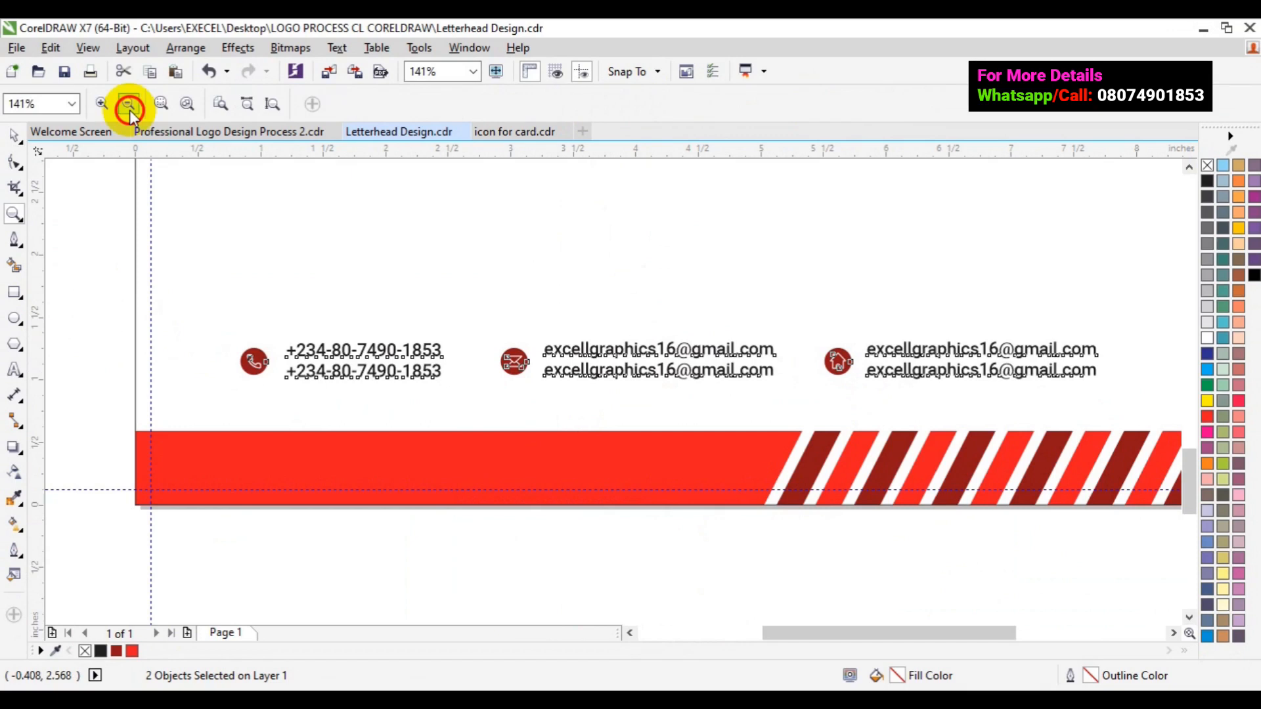
click(128, 109)
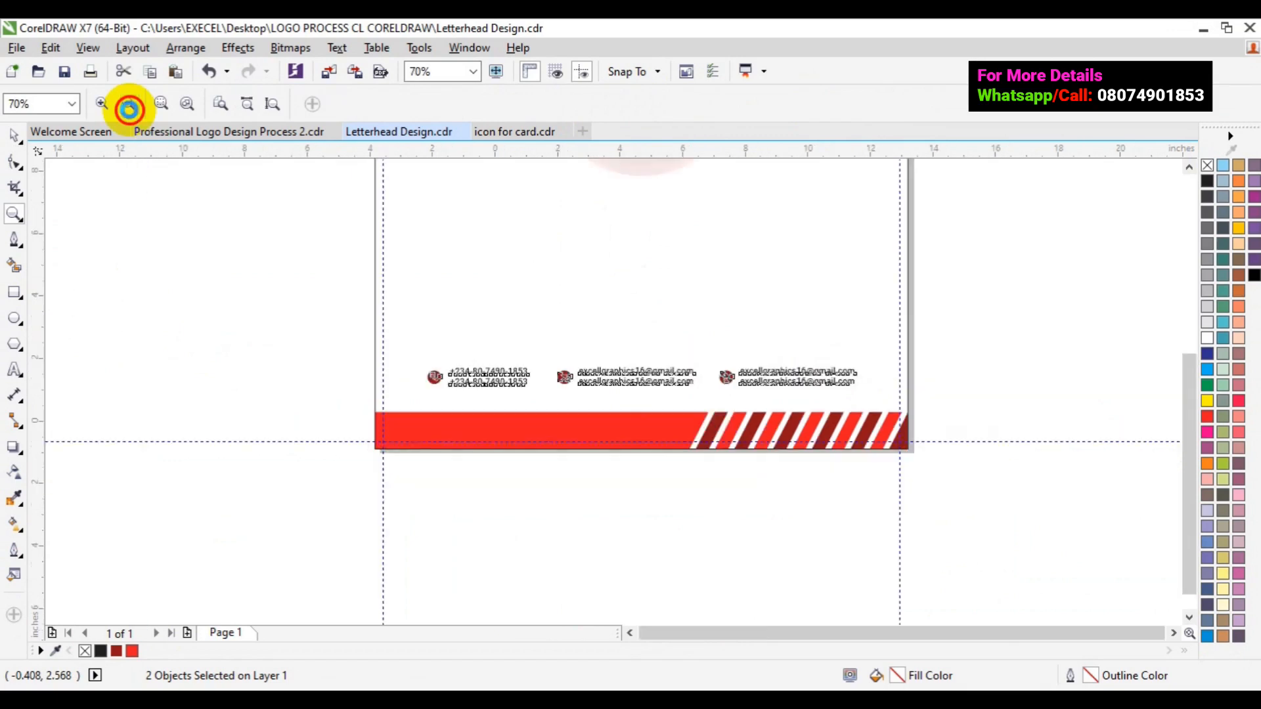
click(129, 110)
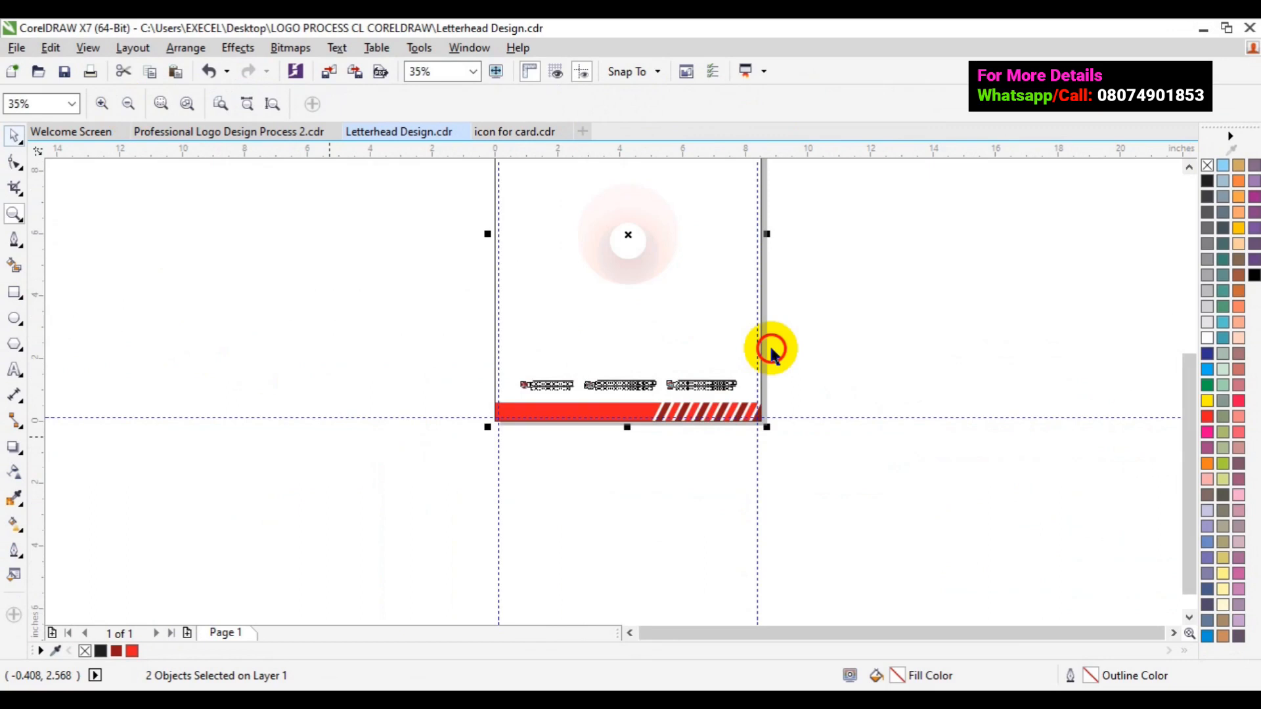
click(771, 348)
click(1190, 168)
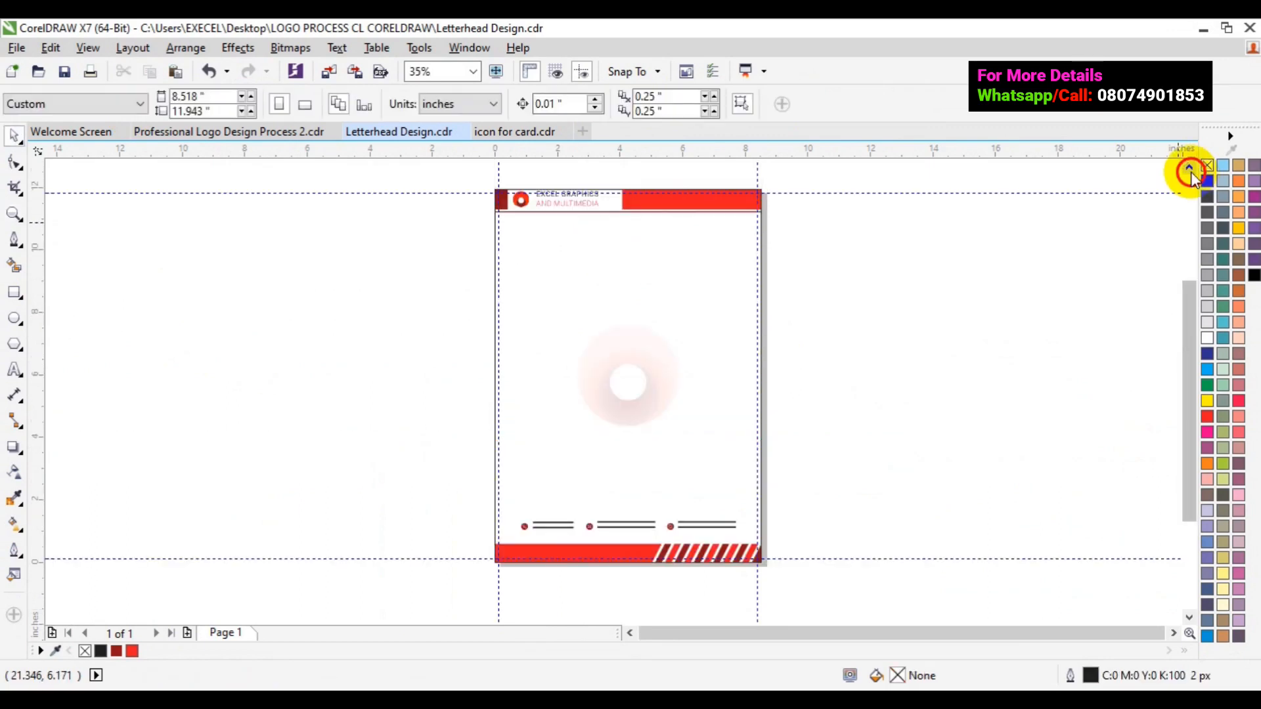
Step: Move the grouped contact row straight down to Y 1.019", nearer to the red footer band
click(593, 527)
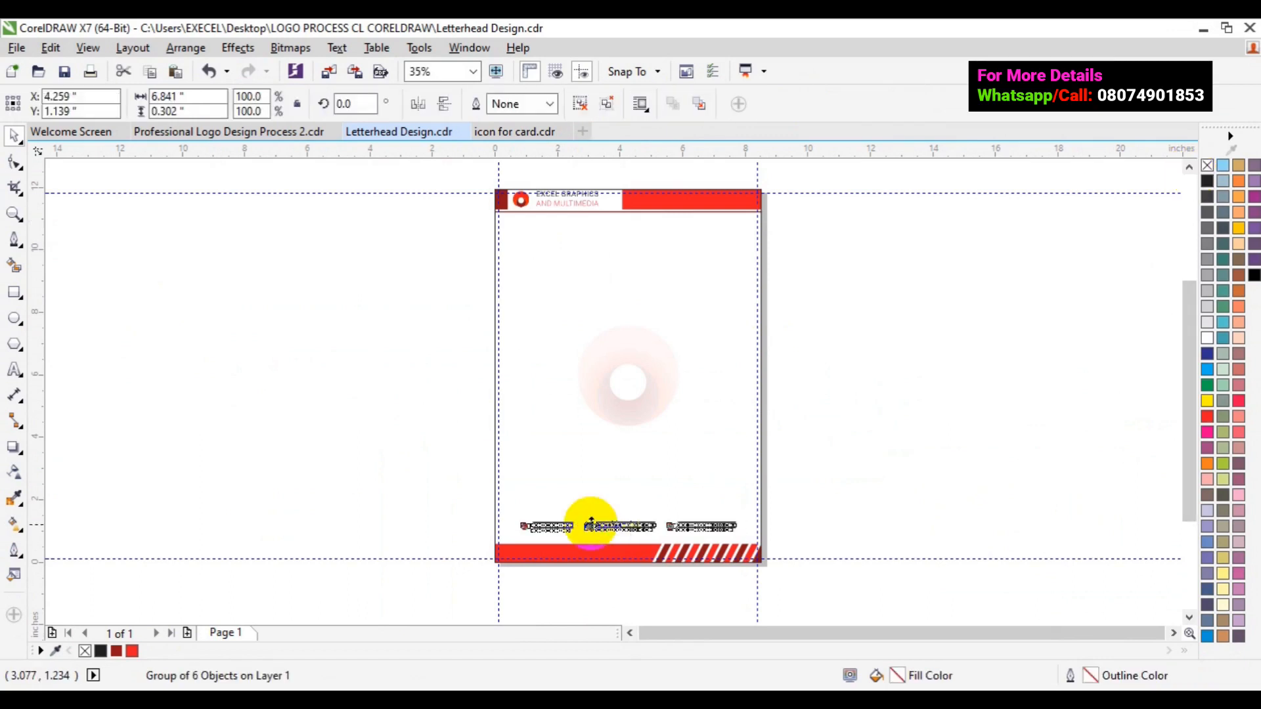
drag(591, 520, 591, 523)
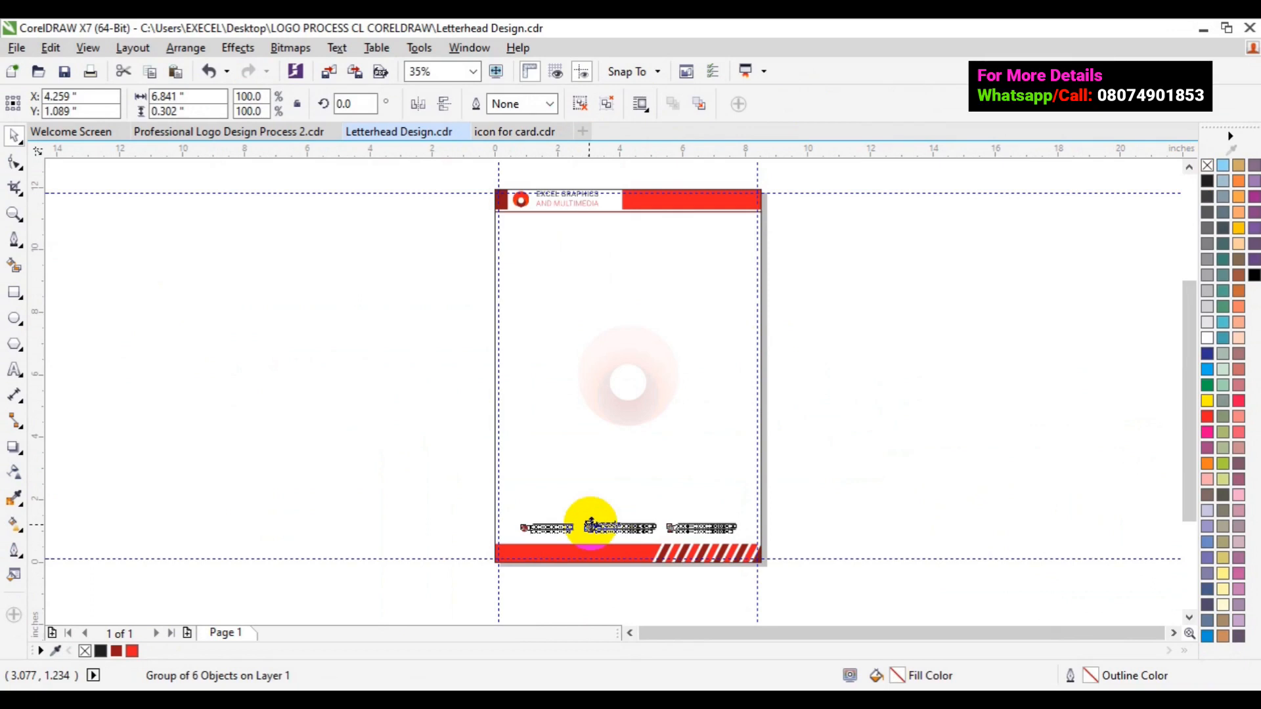
drag(591, 524, 592, 530)
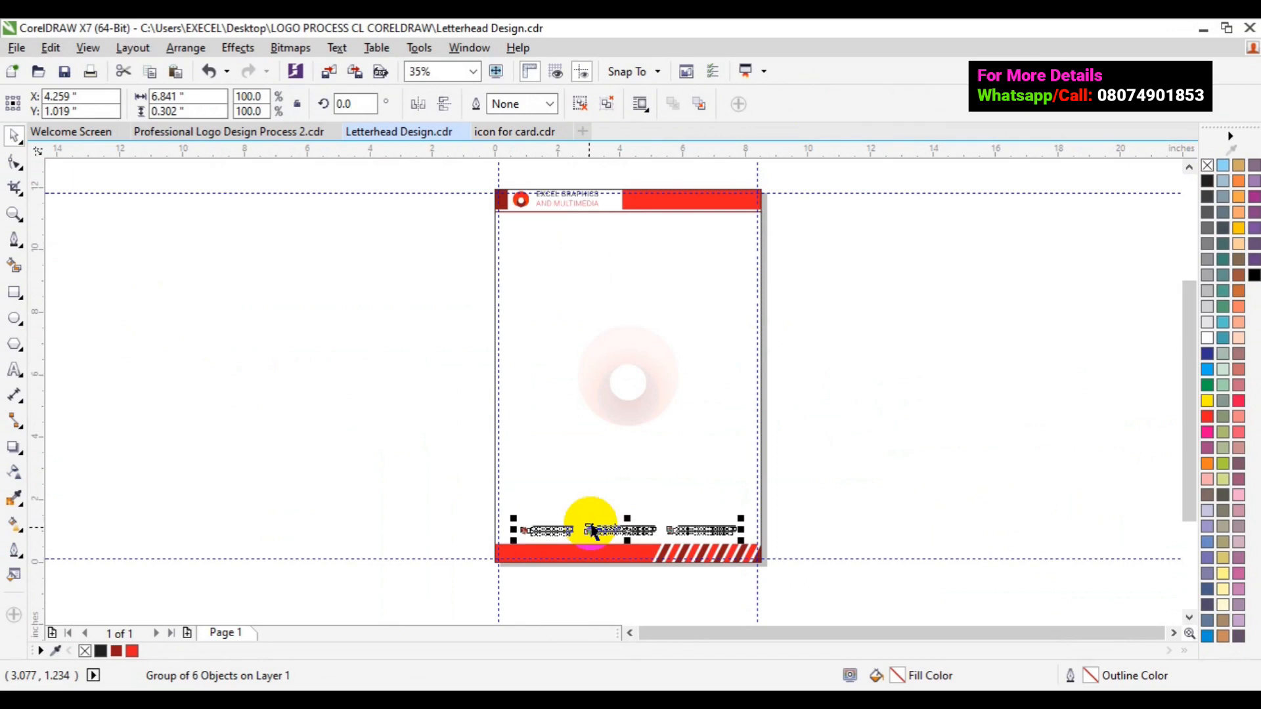
key(Escape)
Step: Examine the letterhead's header with the logo, company name and red band up close
click(1189, 166)
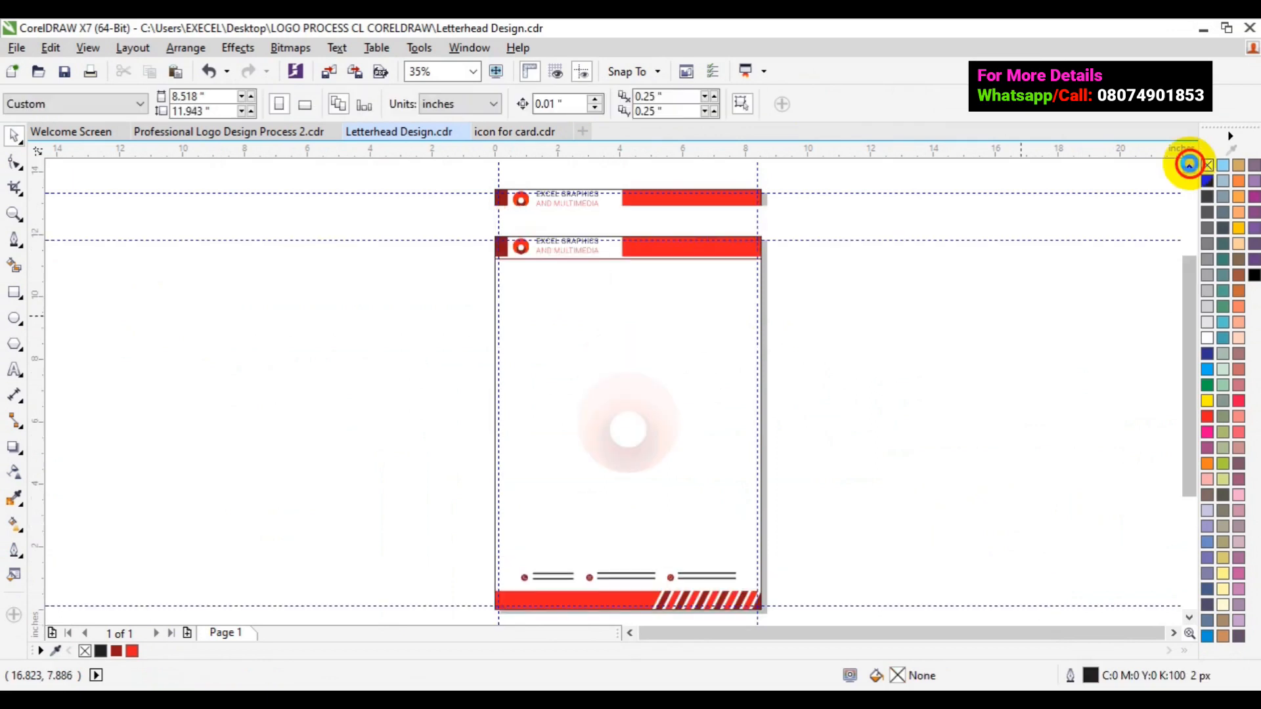
click(1189, 166)
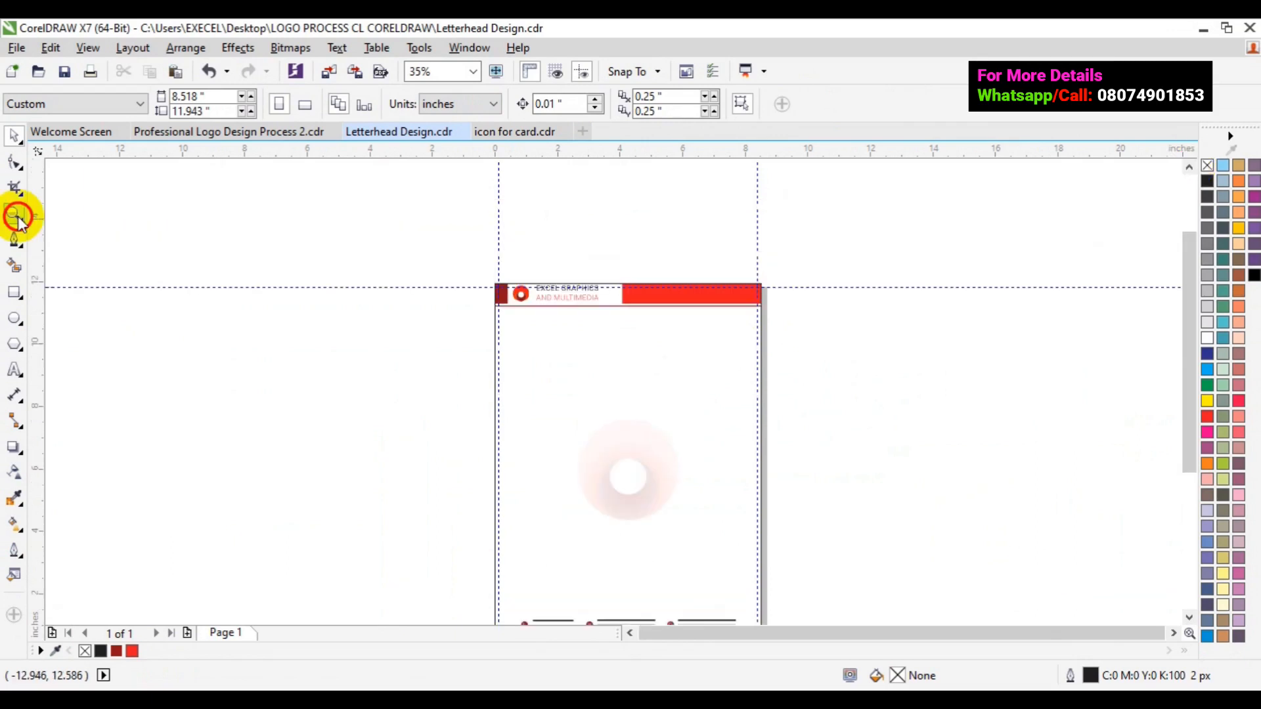
click(16, 217)
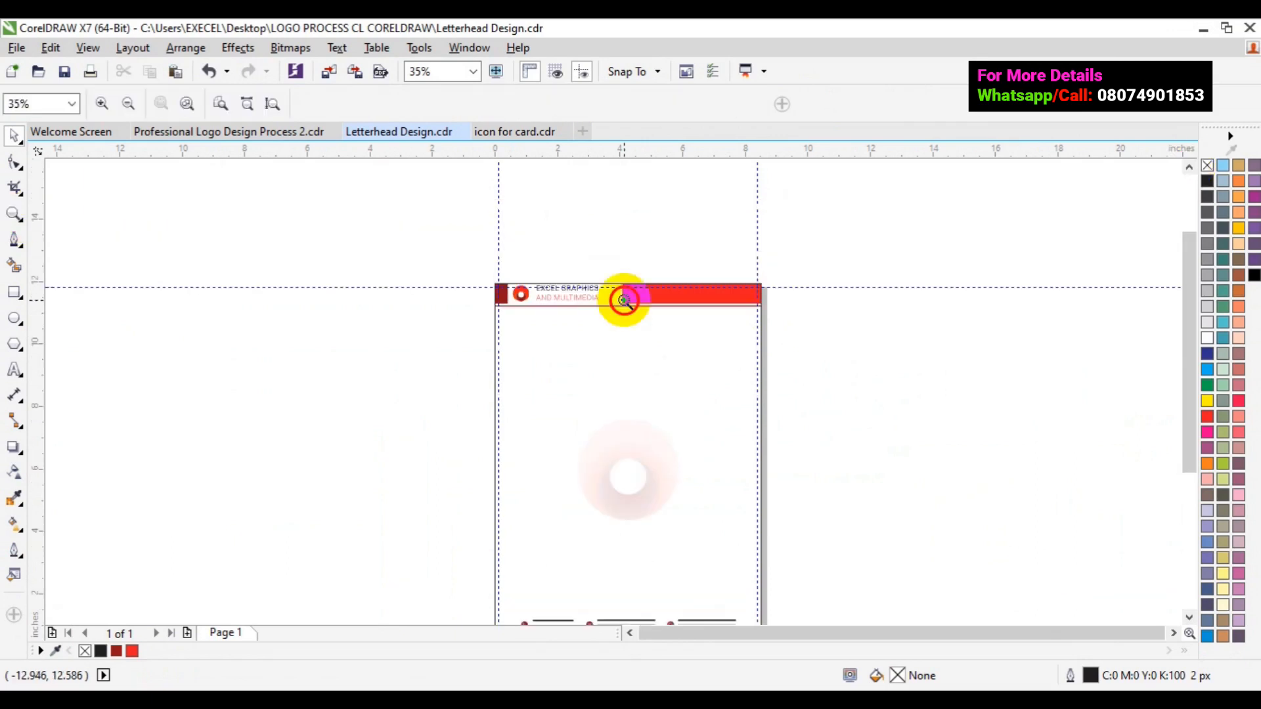
click(624, 300)
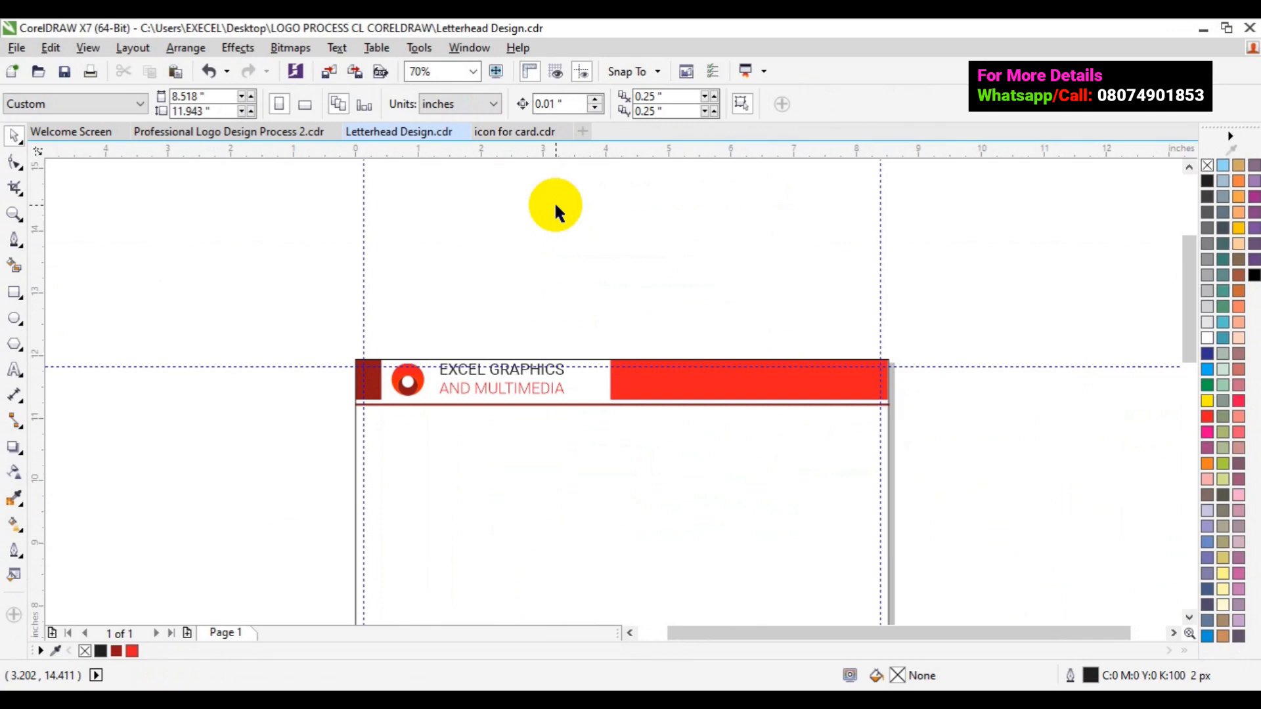
Step: Save the drawing under the new name "Letterhead Design Complete design" as a CorelDRAW CDR file, version 17.0
click(16, 48)
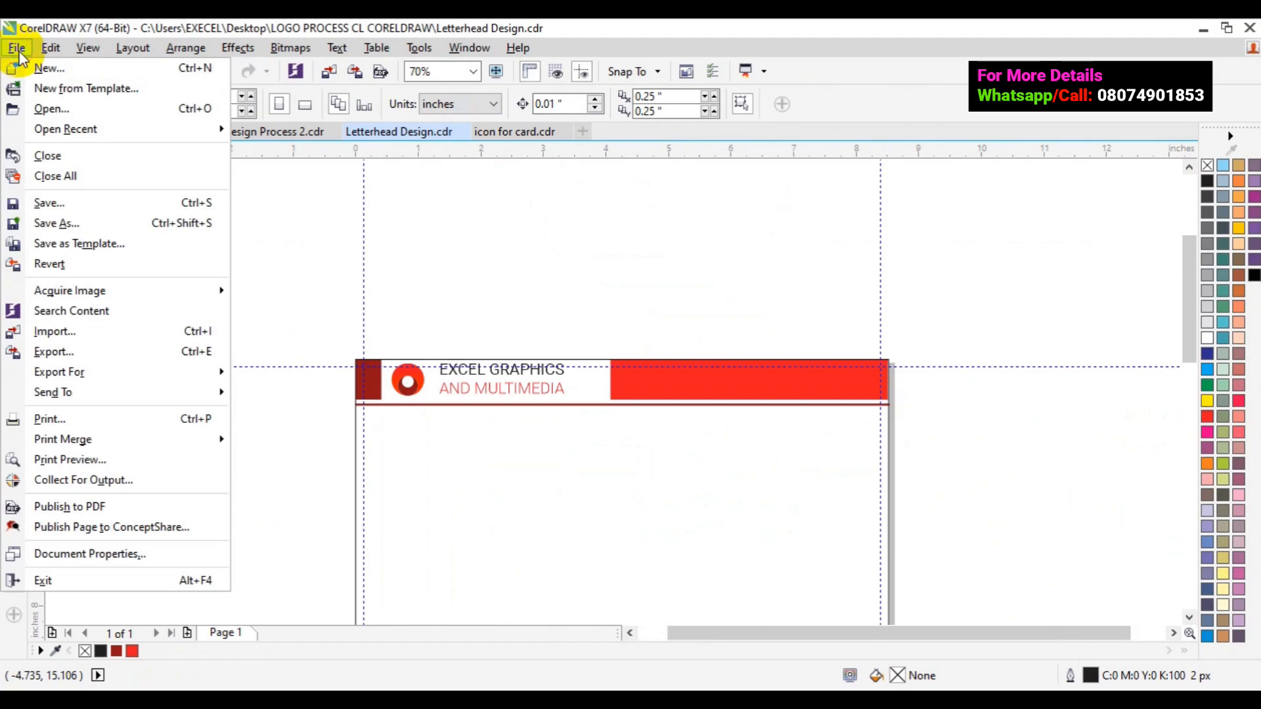
click(100, 230)
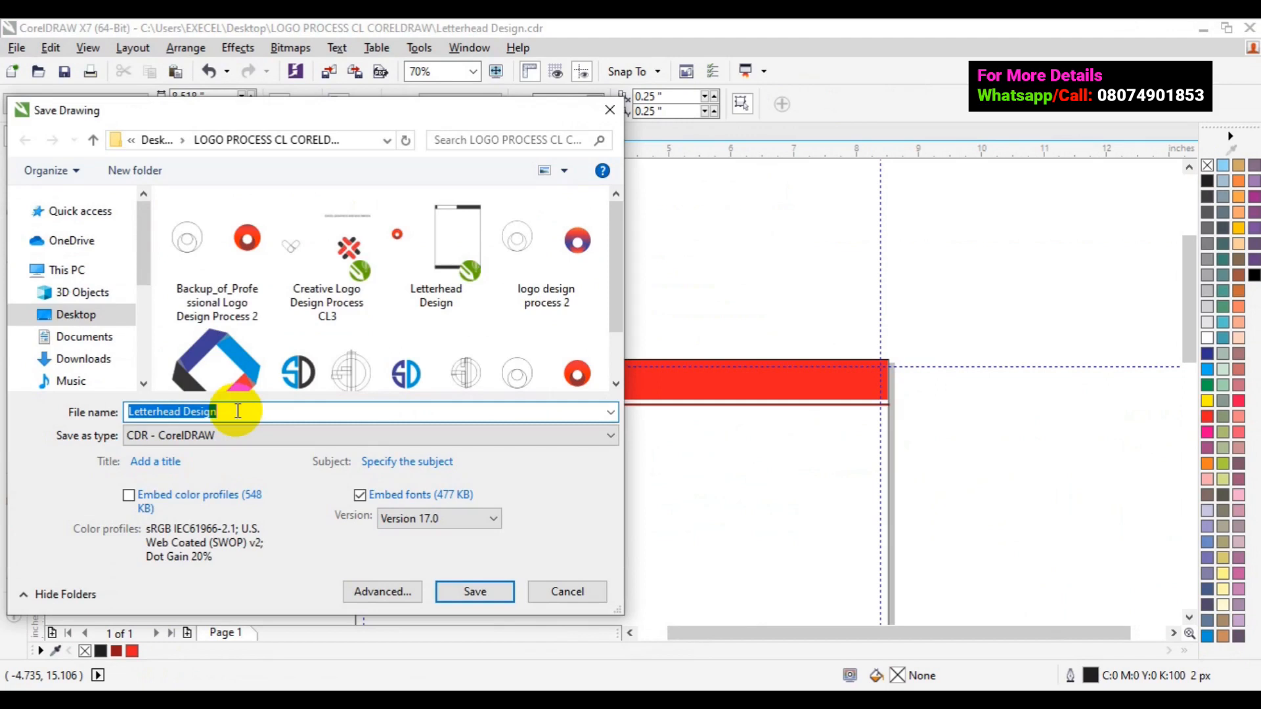
click(236, 411)
text(Comple)
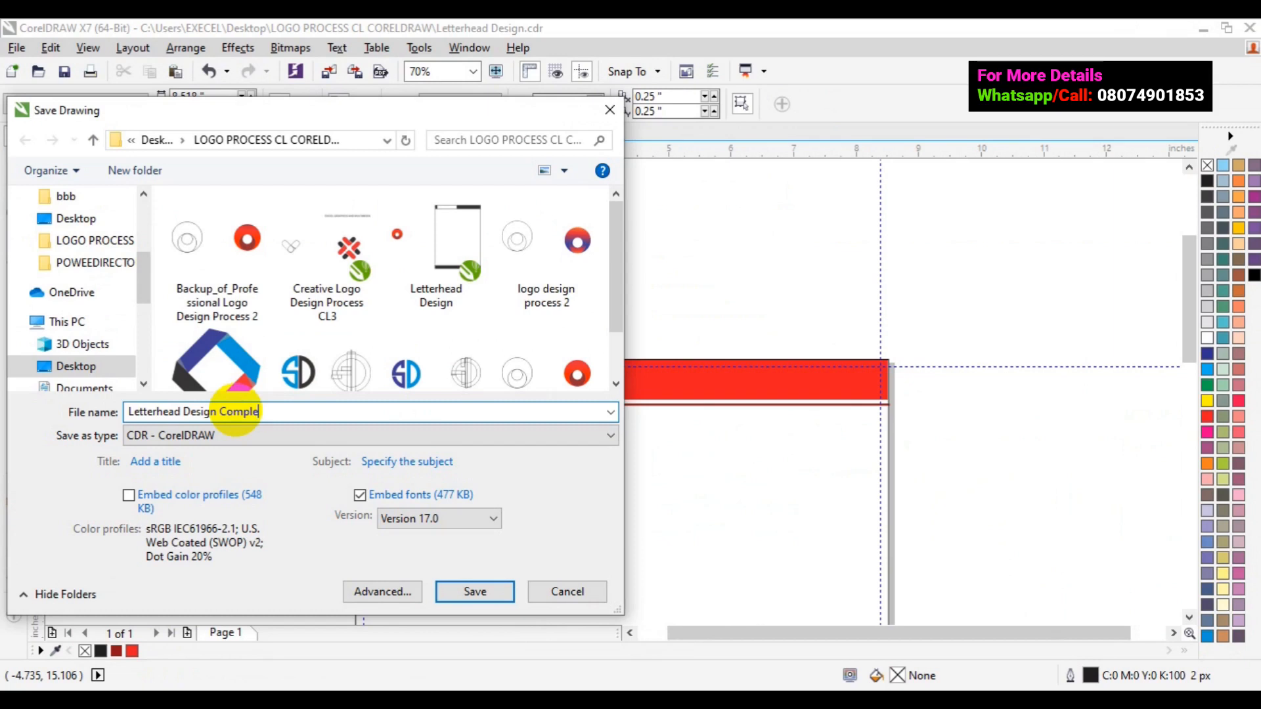
text(te d)
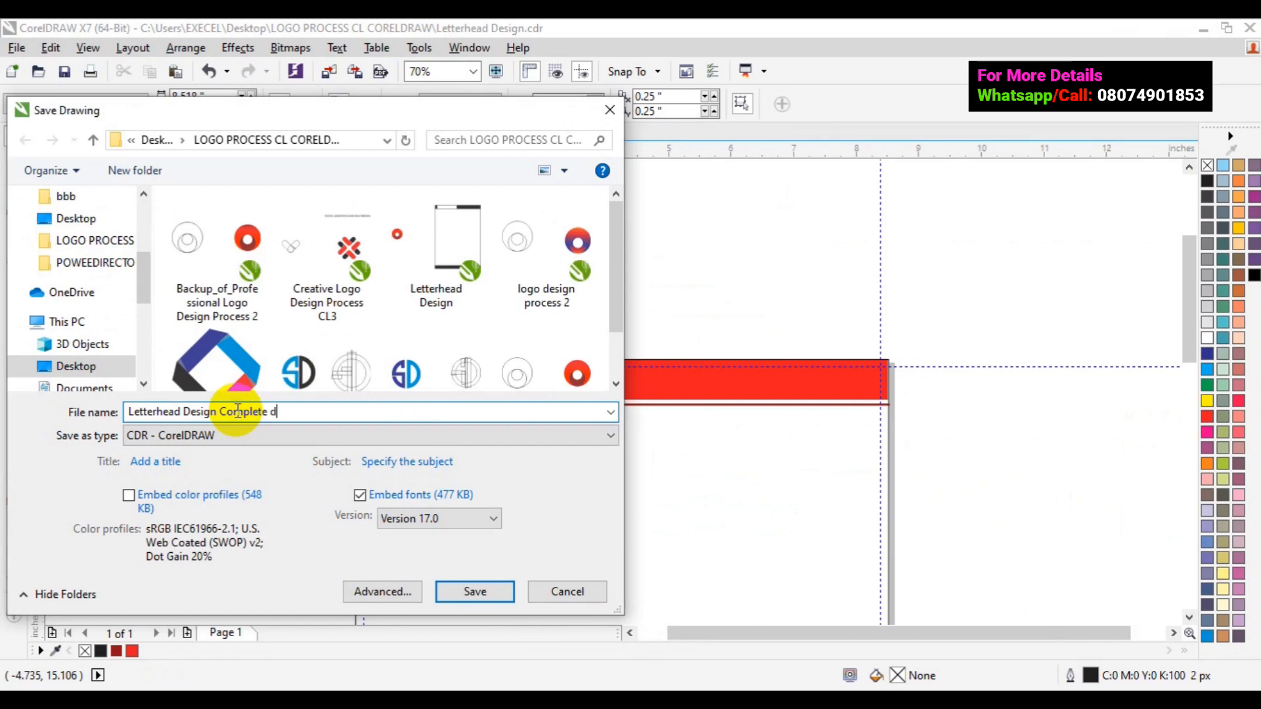
text(esign)
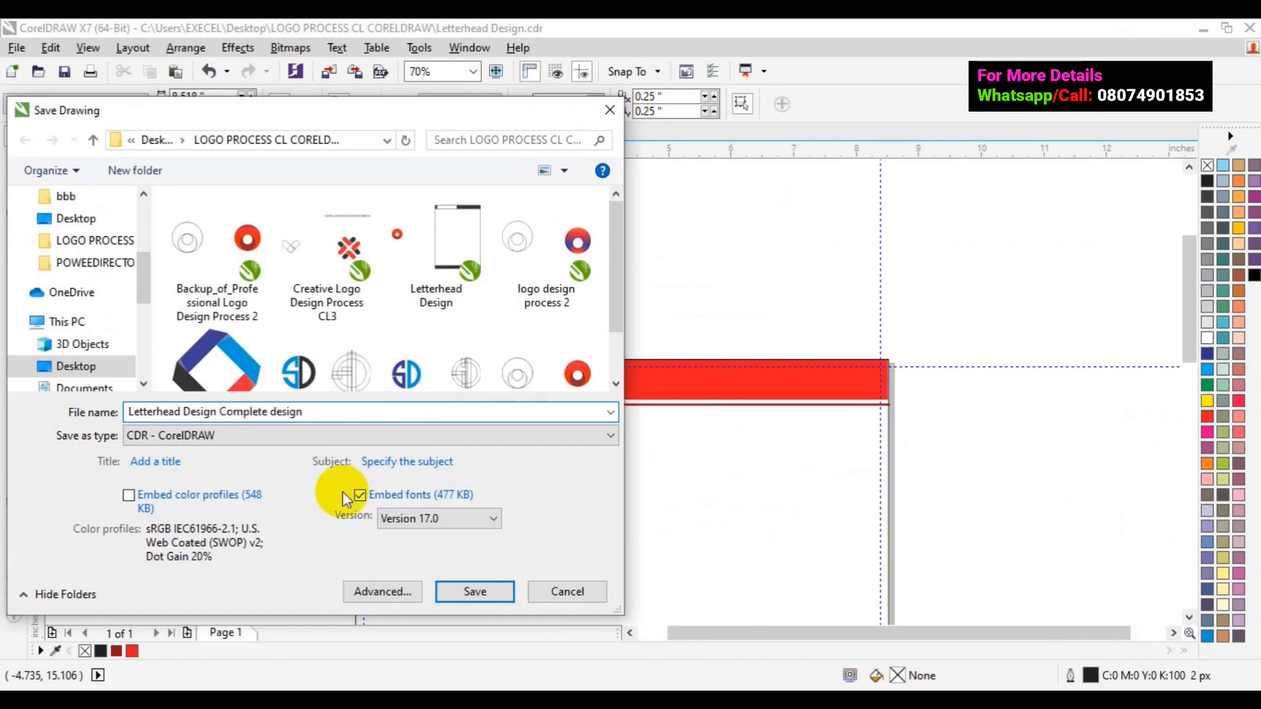
click(481, 518)
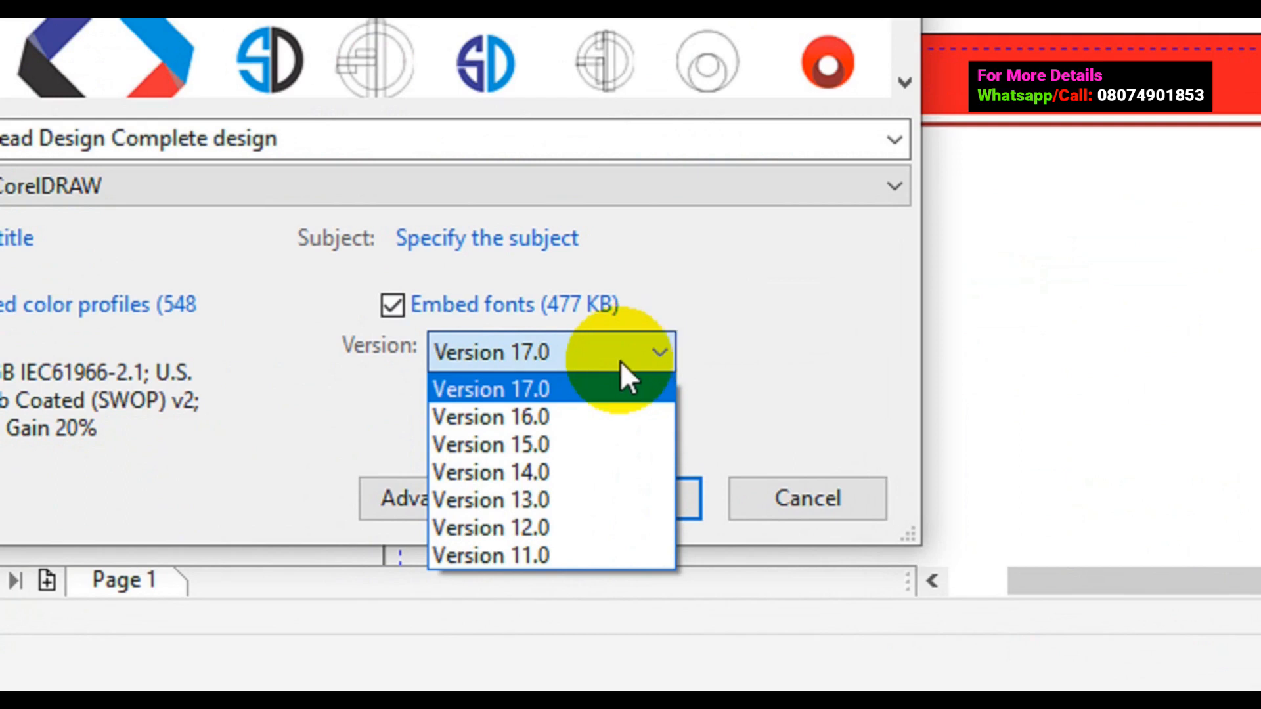
click(580, 389)
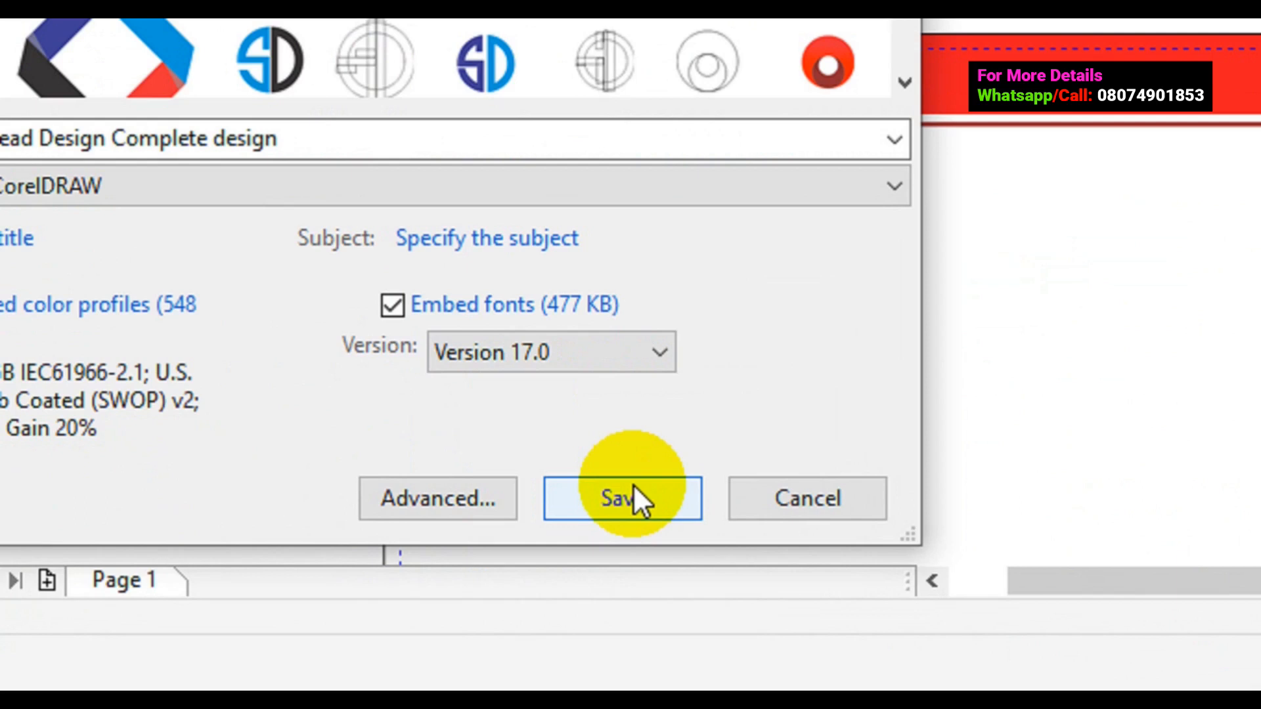
click(627, 502)
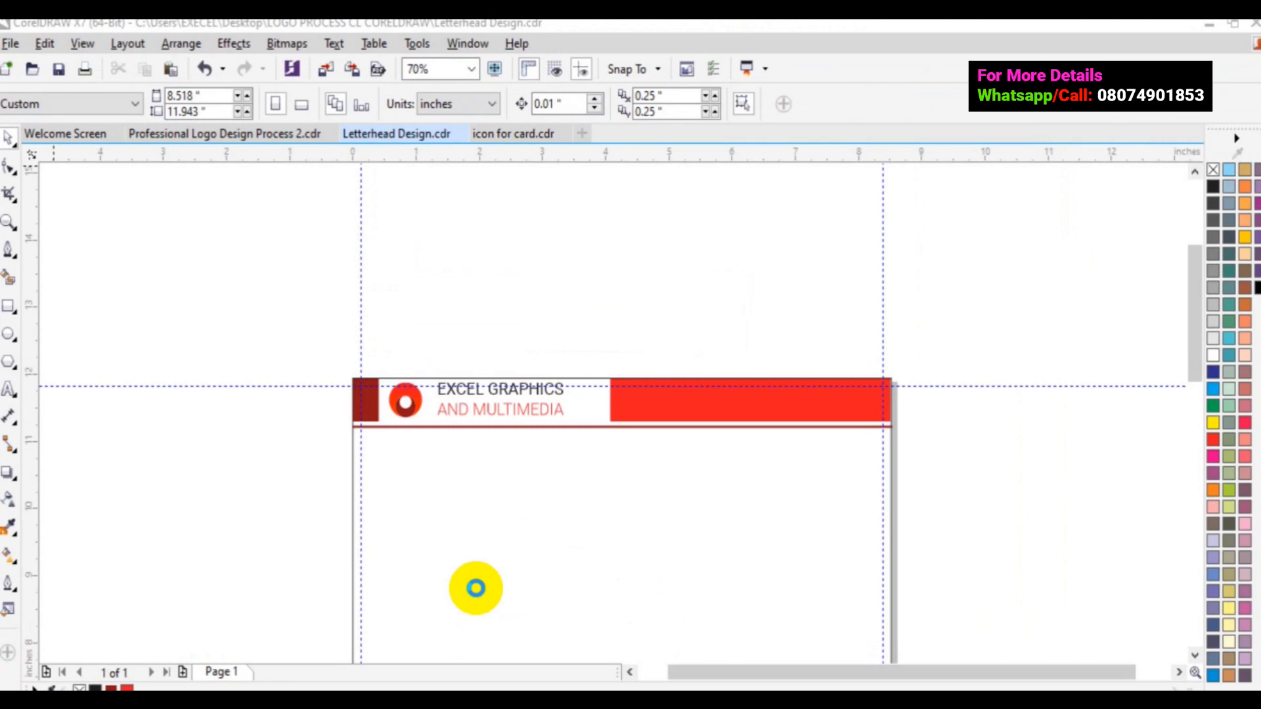
key(ctrl+s)
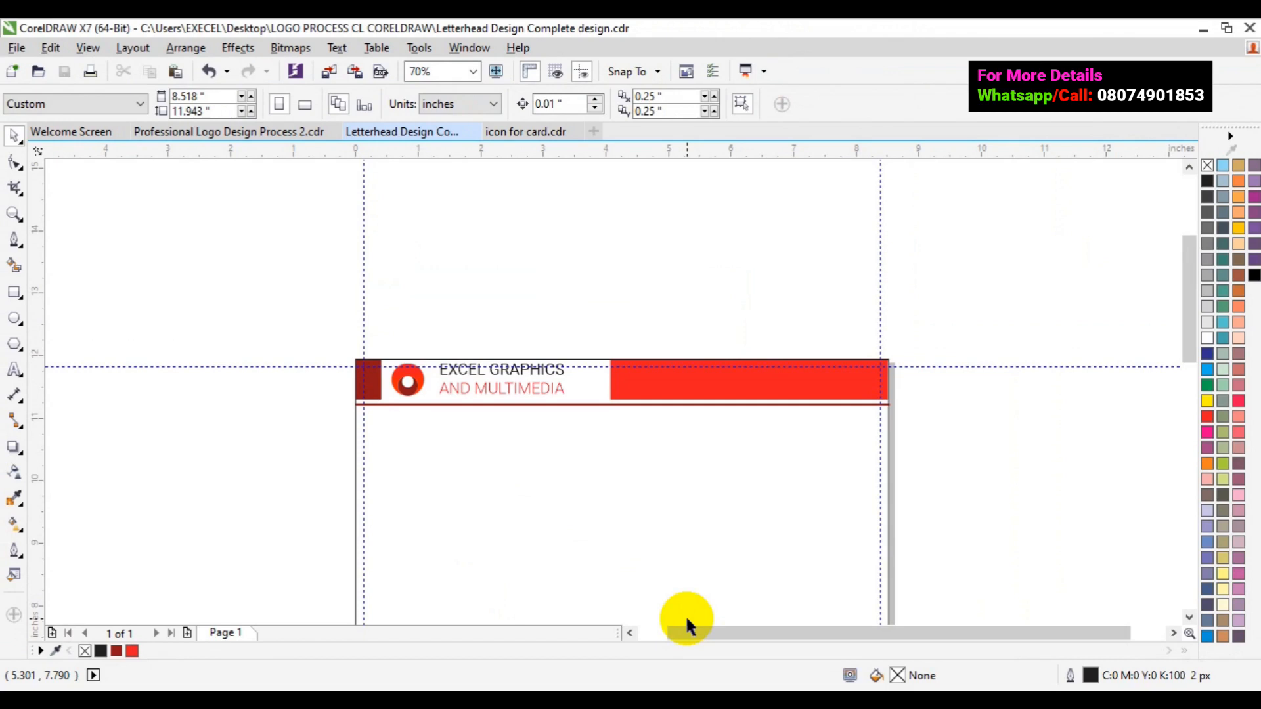
Step: Publish the letterhead as the PDF "Letterhead Design Complete design" in the LOGO PROCESS CL CORELDRAW folder
click(18, 48)
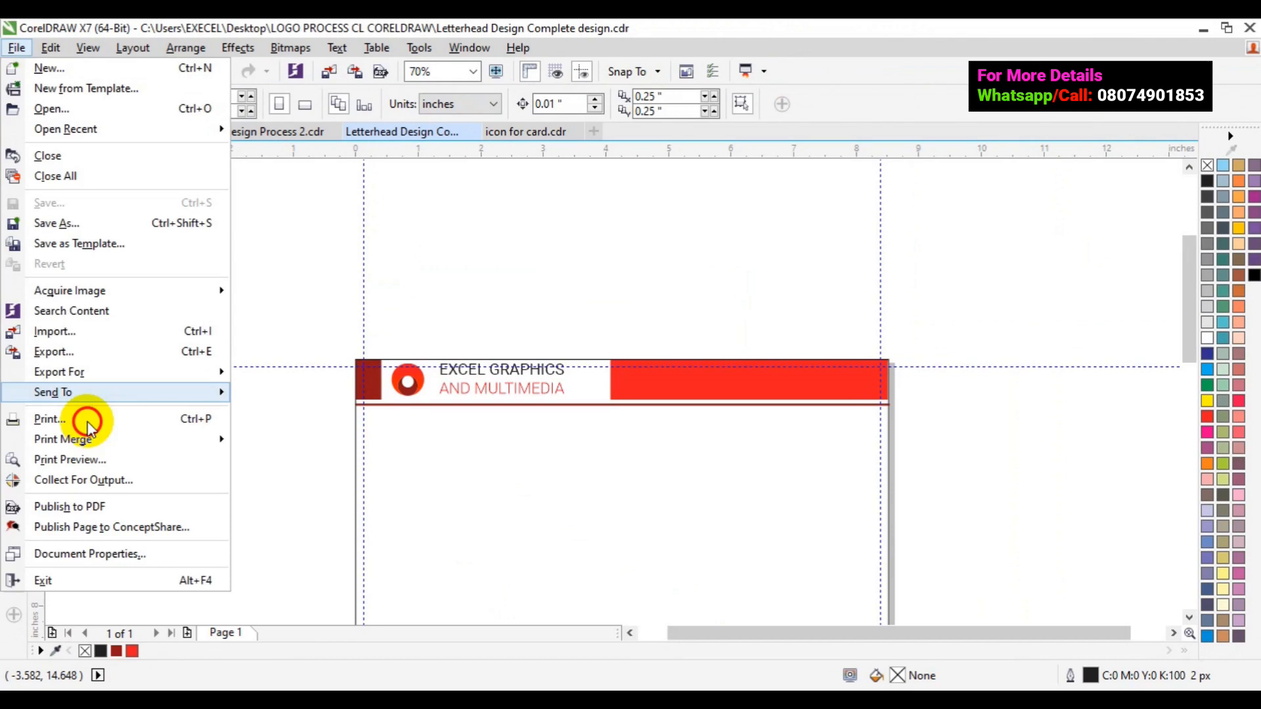
click(92, 507)
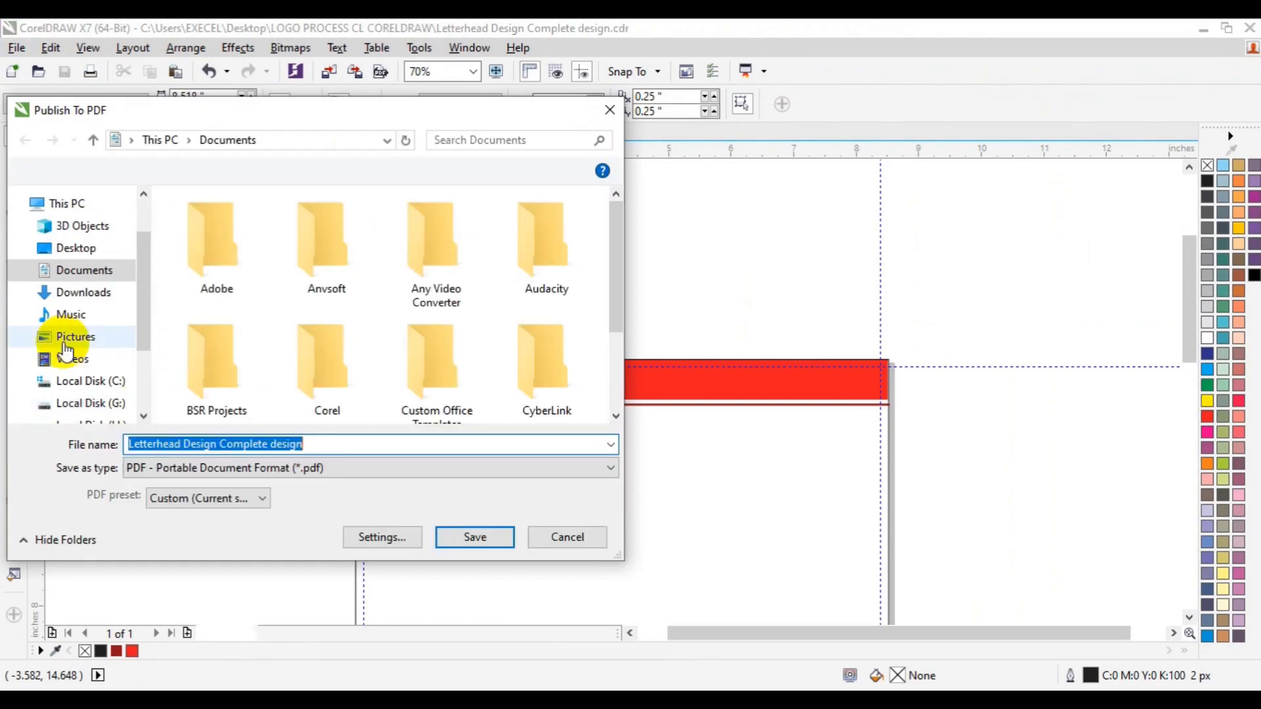
scroll(84, 265, up, 1)
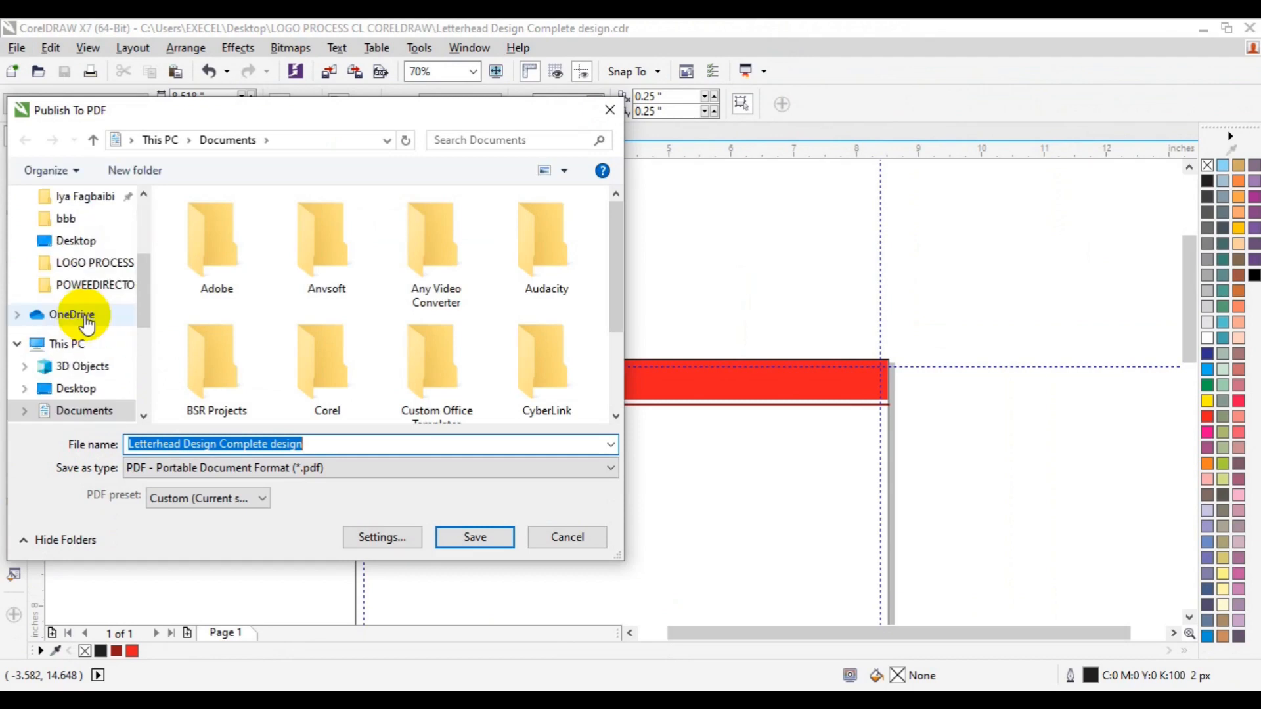
click(94, 266)
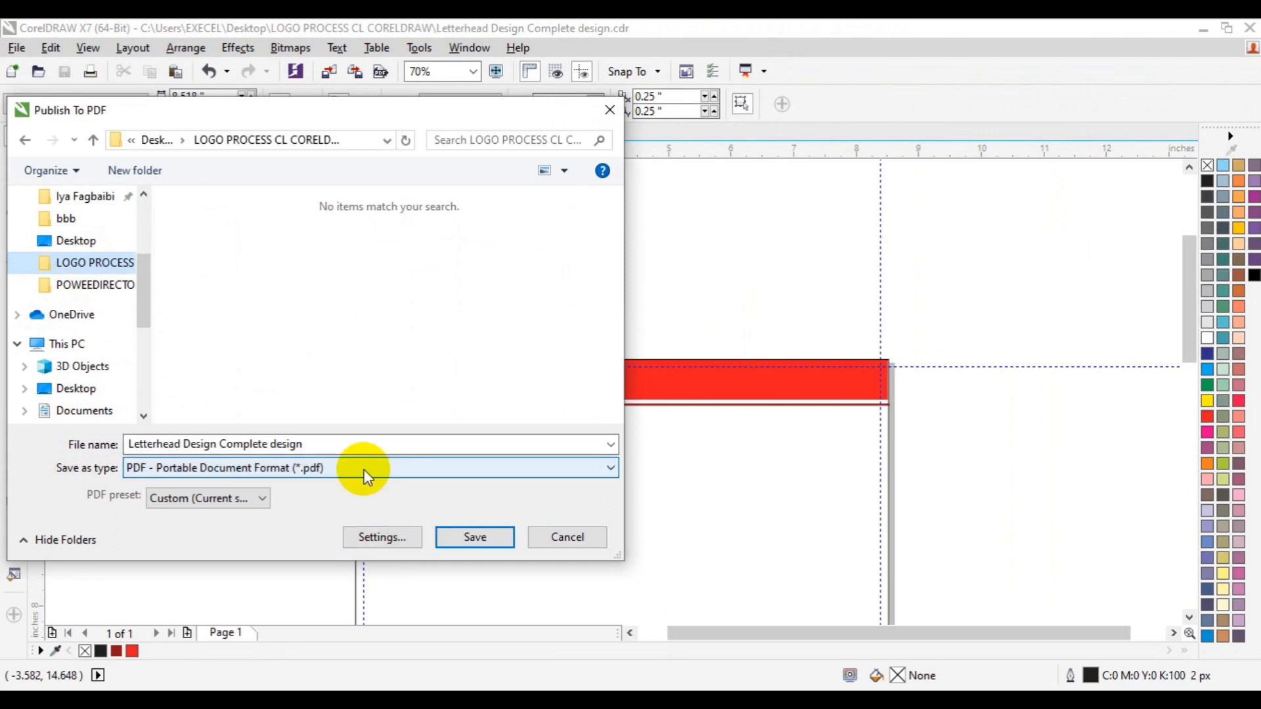
click(465, 534)
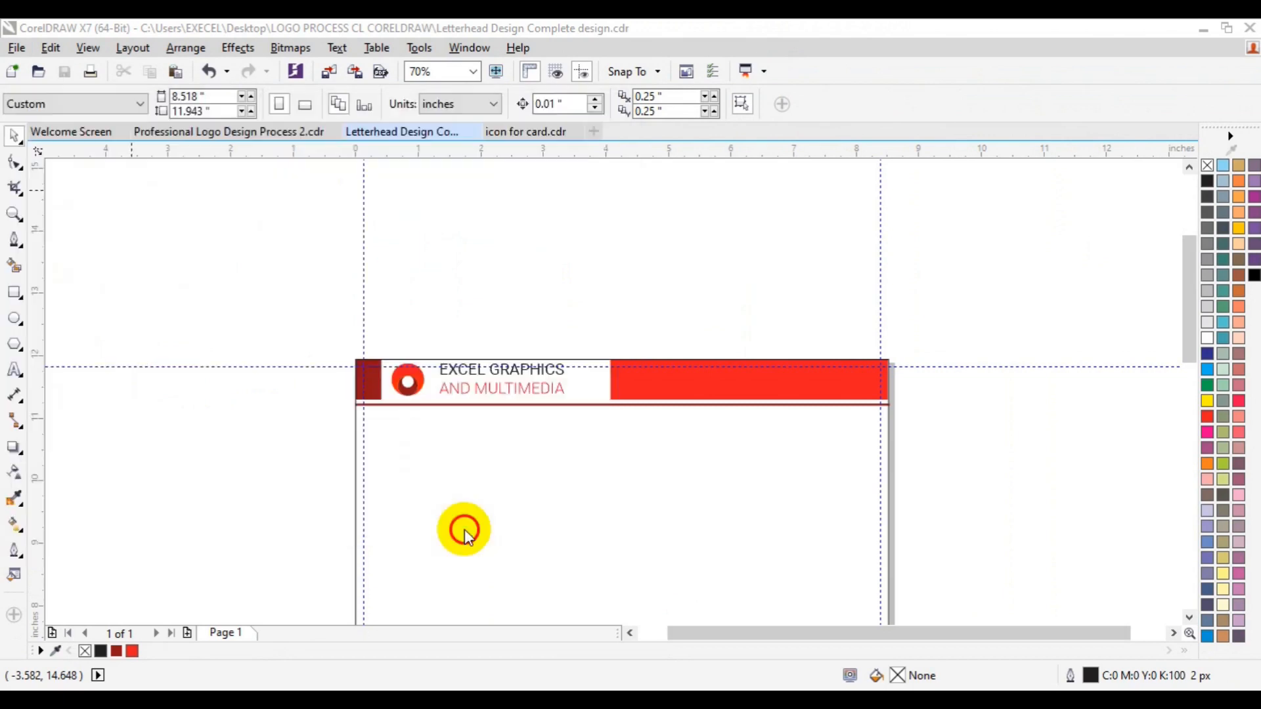